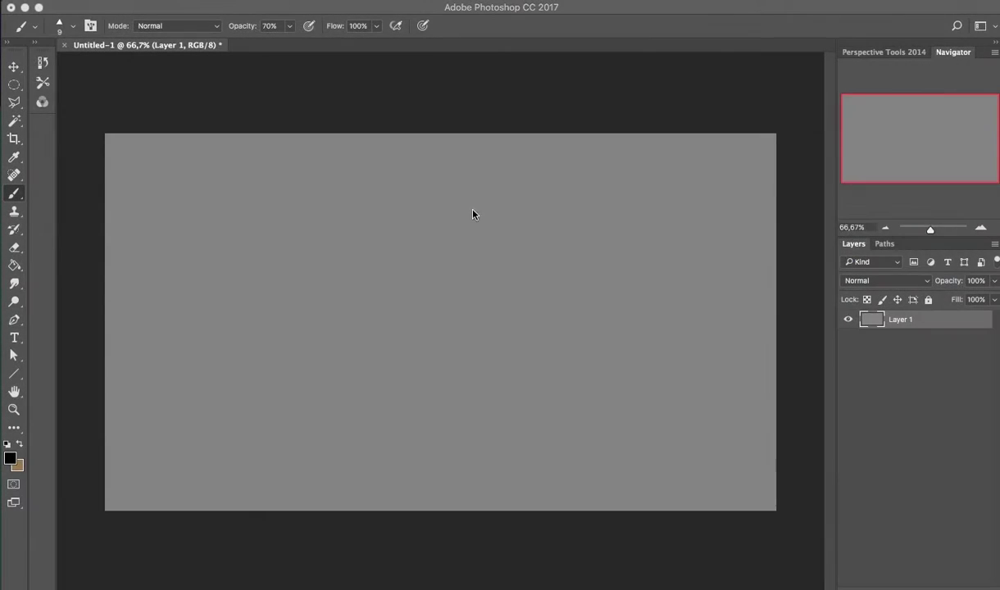
- On a new layer, sketch the horizon line and the right barn's walls and roof
{"action": "key", "text": "ctrl+shift+alt+n"}
{"action": "left_click_drag", "start_coordinate": [105, 332], "coordinate": [764, 332]}
{"action": "left_click_drag", "start_coordinate": [517, 332], "coordinate": [320, 287]}
{"action": "left_click_drag", "start_coordinate": [415, 230], "coordinate": [415, 309]}
{"action": "left_click_drag", "start_coordinate": [435, 246], "coordinate": [440, 297]}
{"action": "left_click_drag", "start_coordinate": [446, 244], "coordinate": [444, 283]}
{"action": "left_click_drag", "start_coordinate": [359, 186], "coordinate": [466, 263]}
{"action": "left_click_drag", "start_coordinate": [350, 206], "coordinate": [474, 258]}
{"action": "left_click_drag", "start_coordinate": [352, 194], "coordinate": [197, 245]}
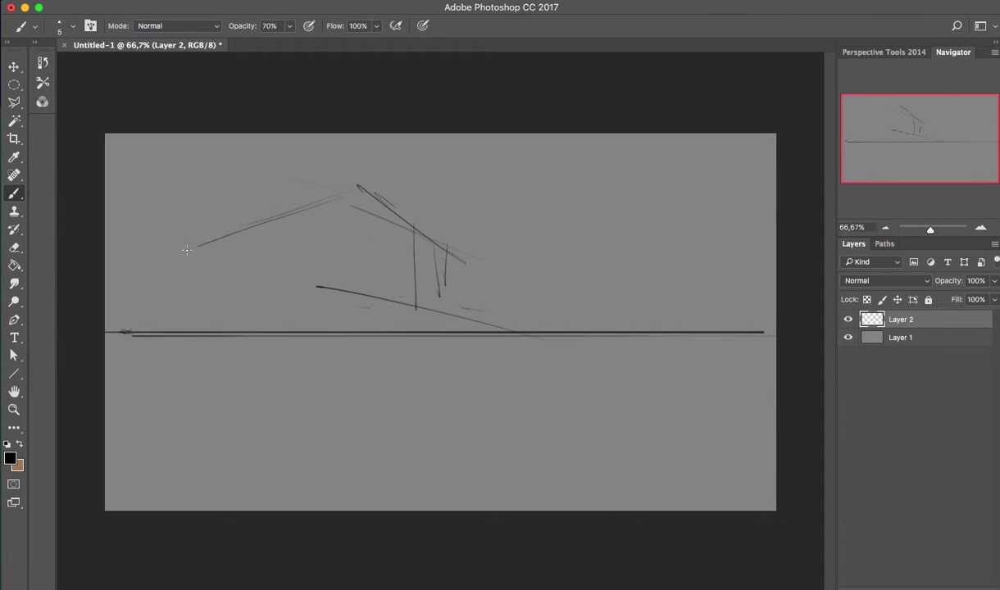
- Sketch the left barn's walls and roof slopes
{"action": "left_click_drag", "start_coordinate": [289, 238], "coordinate": [294, 309]}
{"action": "left_click_drag", "start_coordinate": [304, 226], "coordinate": [307, 301]}
{"action": "left_click_drag", "start_coordinate": [117, 234], "coordinate": [233, 221]}
{"action": "left_click_drag", "start_coordinate": [150, 211], "coordinate": [347, 177]}
{"action": "left_click_drag", "start_coordinate": [121, 250], "coordinate": [184, 200]}
{"action": "left_click_drag", "start_coordinate": [270, 237], "coordinate": [348, 184]}
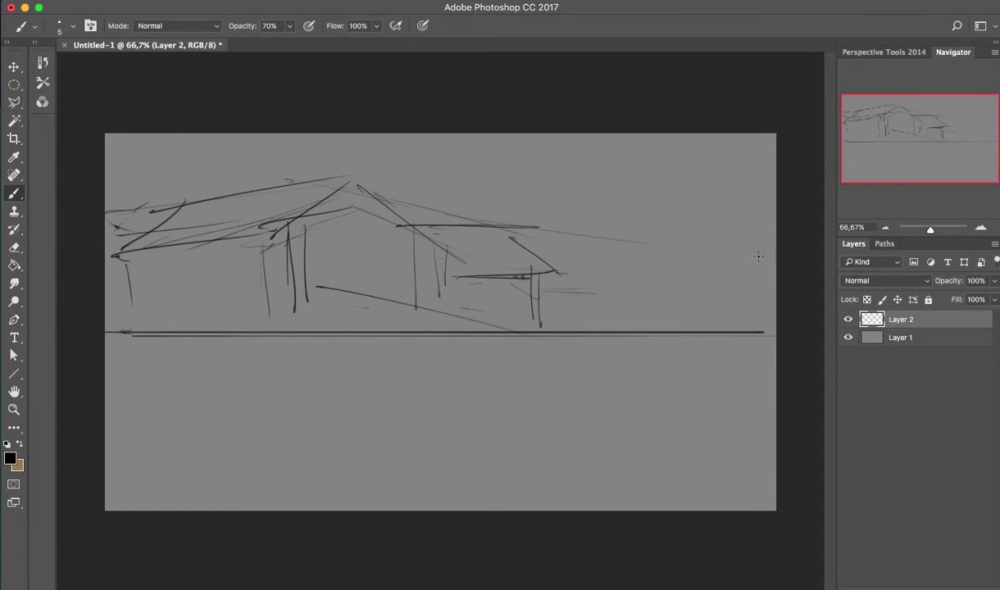
- Draw perspective lines for the road
{"action": "left_click_drag", "start_coordinate": [282, 293], "coordinate": [310, 291]}
{"action": "left_click_drag", "start_coordinate": [106, 321], "coordinate": [316, 320]}
{"action": "left_click_drag", "start_coordinate": [746, 401], "coordinate": [721, 504]}
{"action": "left_click_drag", "start_coordinate": [471, 474], "coordinate": [762, 334]}
{"action": "left_click_drag", "start_coordinate": [179, 440], "coordinate": [493, 384]}
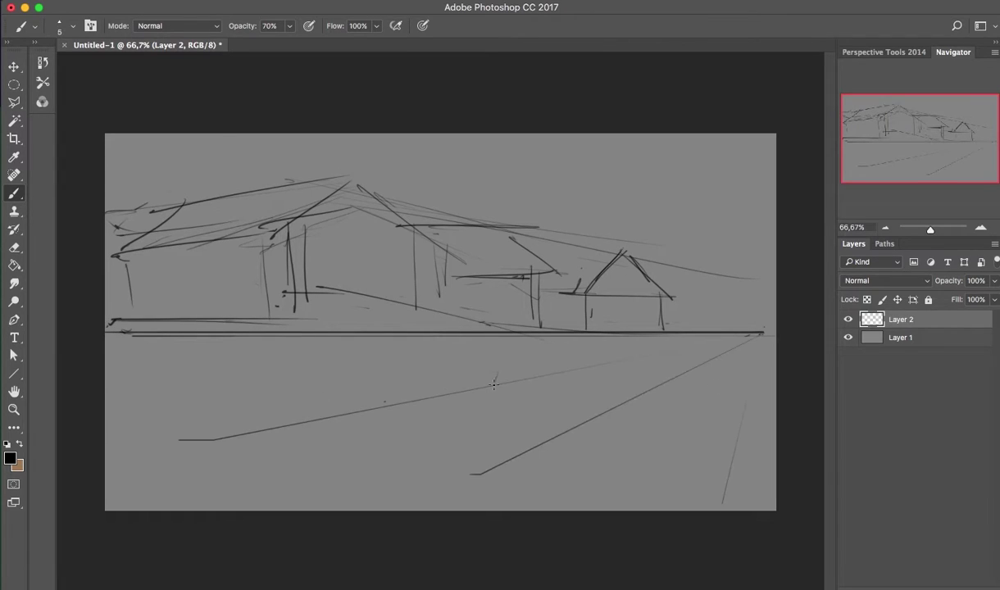
- Sketch fence posts and foreground ground lines
{"action": "left_click_drag", "start_coordinate": [388, 382], "coordinate": [388, 392]}
{"action": "left_click_drag", "start_coordinate": [391, 396], "coordinate": [393, 410]}
{"action": "left_click_drag", "start_coordinate": [414, 407], "coordinate": [198, 402]}
{"action": "left_click_drag", "start_coordinate": [426, 409], "coordinate": [105, 415]}
{"action": "left_click_drag", "start_coordinate": [254, 413], "coordinate": [104, 403]}
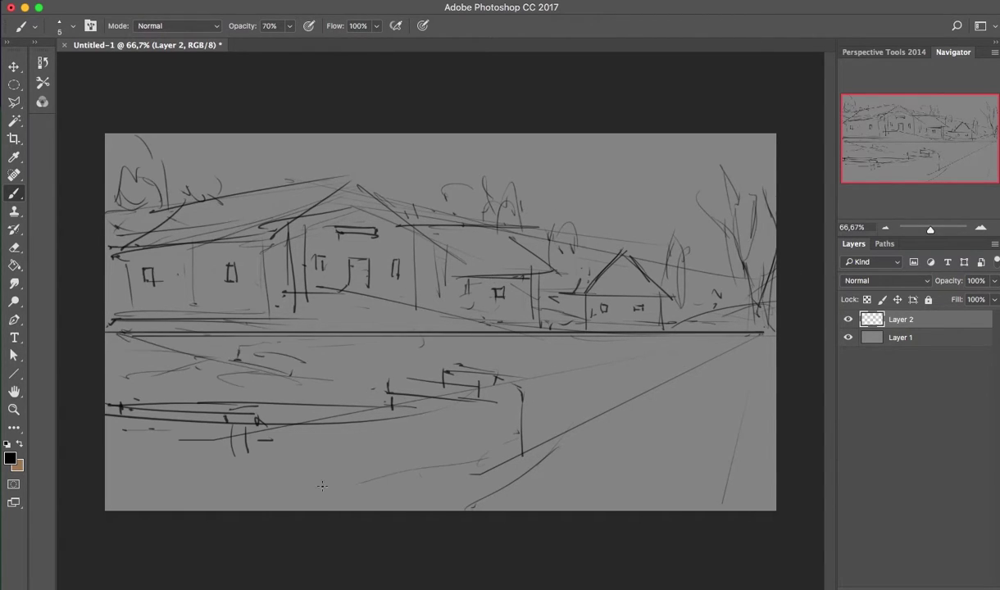
- Add curved ground lines along the bottom and draw the curving road edge
{"action": "left_click_drag", "start_coordinate": [113, 490], "coordinate": [471, 475]}
{"action": "left_click_drag", "start_coordinate": [476, 473], "coordinate": [558, 446]}
{"action": "left_click_drag", "start_coordinate": [747, 498], "coordinate": [768, 494]}
{"action": "left_click_drag", "start_coordinate": [574, 401], "coordinate": [615, 418]}
{"action": "left_click_drag", "start_coordinate": [703, 442], "coordinate": [672, 508]}
{"action": "left_click_drag", "start_coordinate": [459, 367], "coordinate": [742, 459]}
{"action": "left_click_drag", "start_coordinate": [623, 388], "coordinate": [725, 483]}
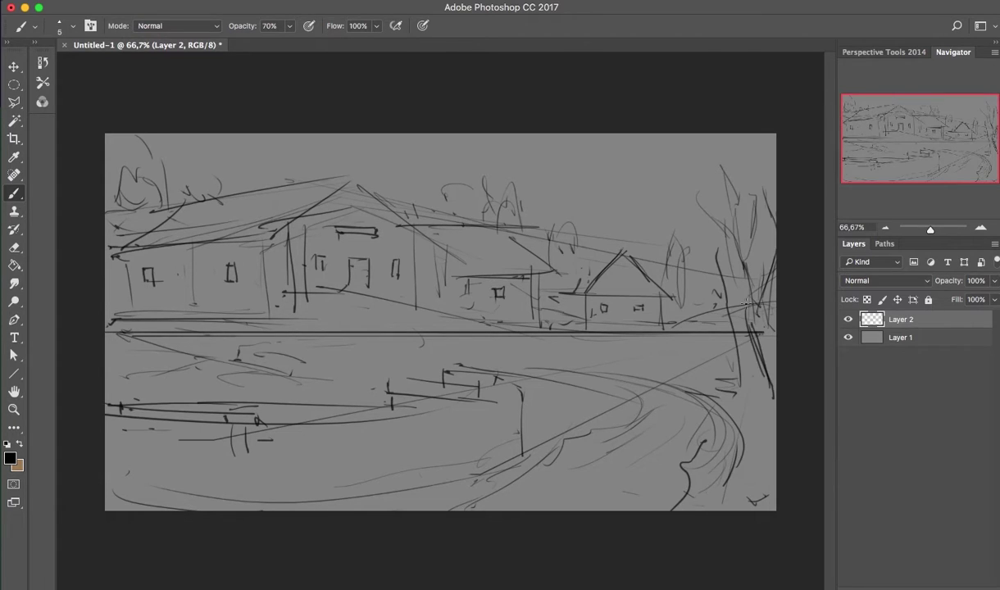
- Sketch the tall bare trees with branches on the right and left
{"action": "left_click_drag", "start_coordinate": [721, 309], "coordinate": [713, 218]}
{"action": "left_click_drag", "start_coordinate": [670, 194], "coordinate": [721, 220]}
{"action": "left_click_drag", "start_coordinate": [740, 310], "coordinate": [746, 148]}
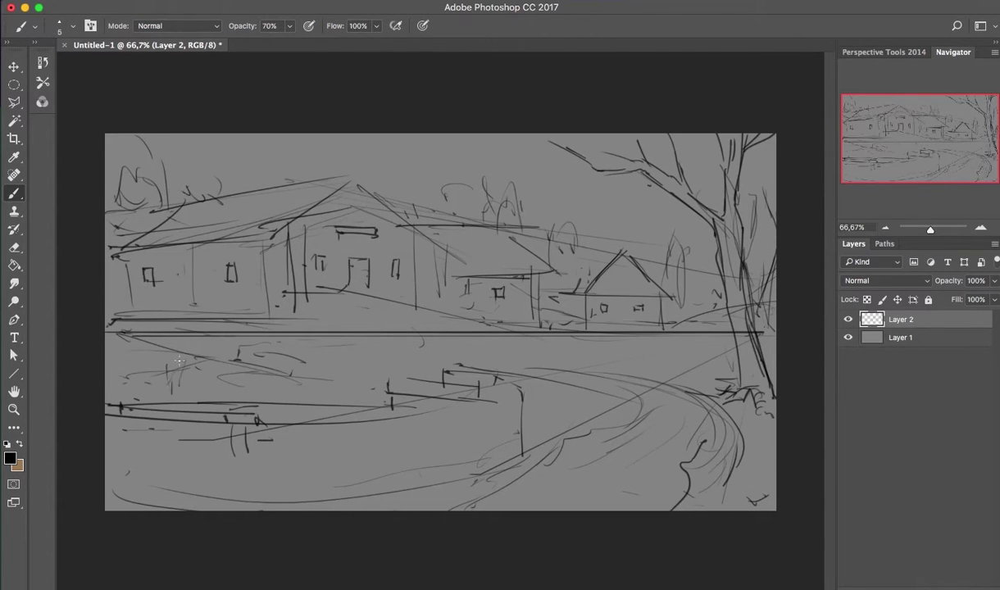
{"action": "left_click_drag", "start_coordinate": [180, 383], "coordinate": [220, 150]}
{"action": "left_click_drag", "start_coordinate": [209, 170], "coordinate": [259, 131]}
{"action": "left_click_drag", "start_coordinate": [179, 370], "coordinate": [191, 232]}
{"action": "left_click_drag", "start_coordinate": [159, 182], "coordinate": [113, 388]}
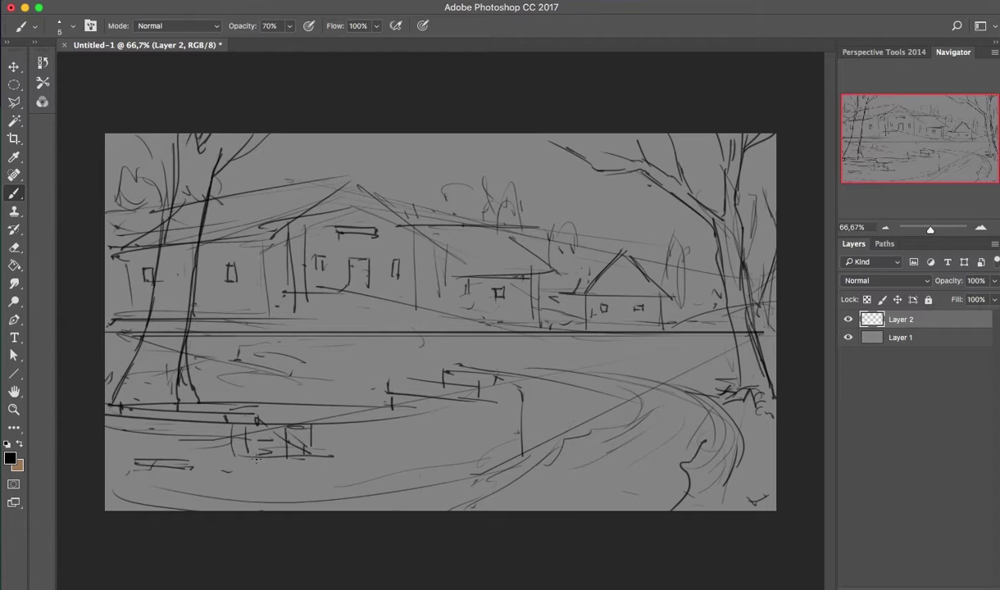
- Add a fence post, thicken the left trunk, and add middle-ground lines below the barns
{"action": "left_click_drag", "start_coordinate": [469, 391], "coordinate": [471, 455]}
{"action": "mouse_move", "coordinate": [188, 176]}
{"action": "left_mouse_down"}
{"action": "mouse_move", "coordinate": [166, 207]}
{"action": "mouse_move", "coordinate": [121, 365]}
{"action": "left_mouse_up"}
{"action": "left_click_drag", "start_coordinate": [203, 149], "coordinate": [182, 320]}
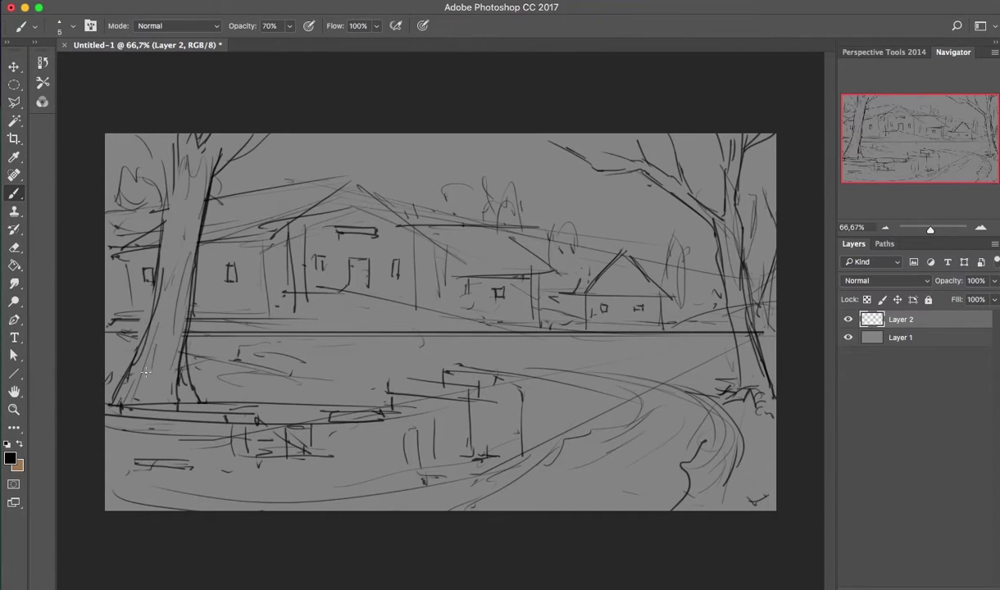
{"action": "left_click_drag", "start_coordinate": [676, 332], "coordinate": [426, 385]}
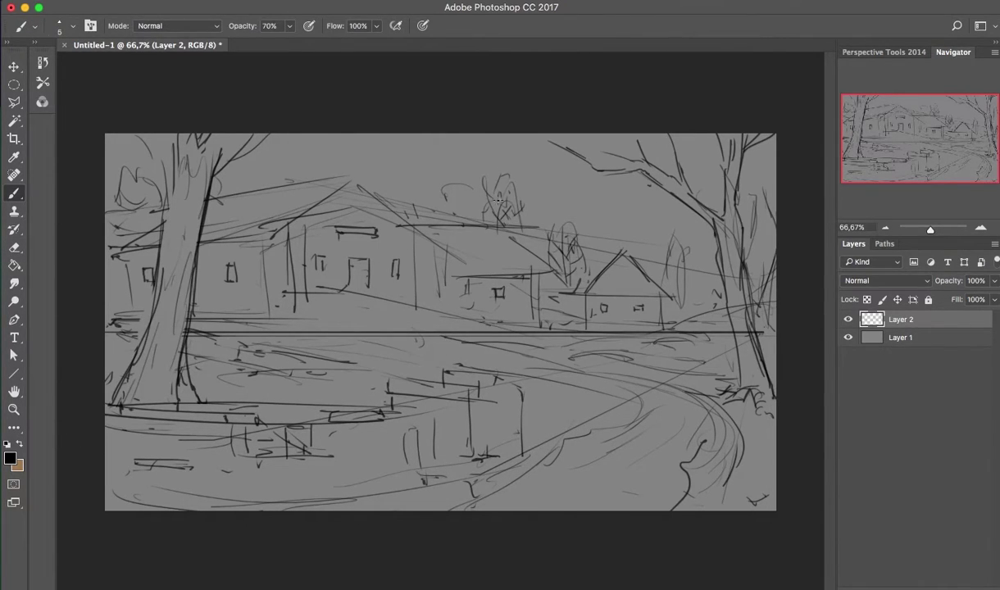
{"action": "left_click_drag", "start_coordinate": [412, 321], "coordinate": [267, 308]}
{"action": "left_click_drag", "start_coordinate": [279, 292], "coordinate": [316, 314]}
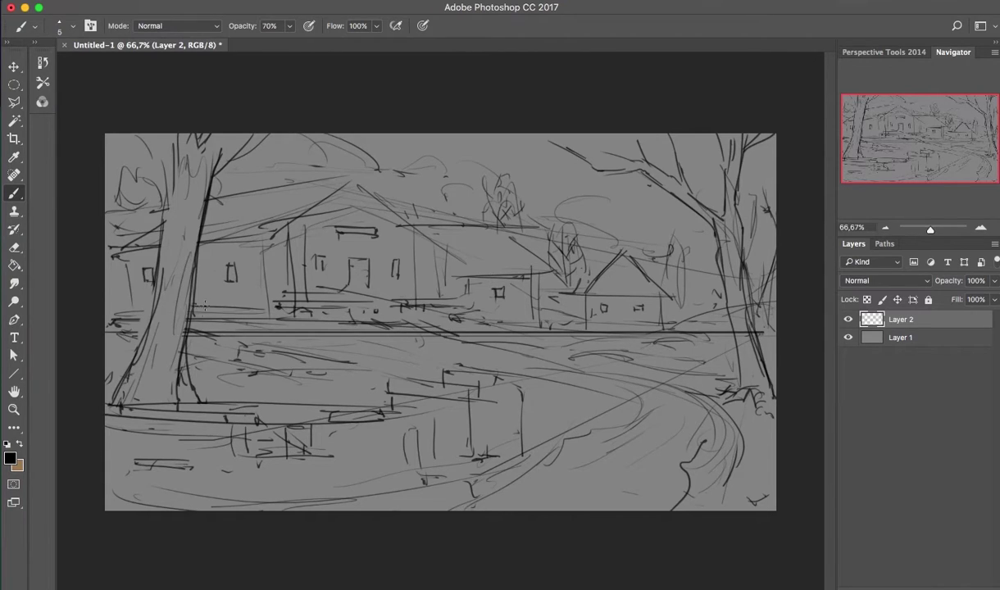
- Rough in the cart below the barn and erase the stray ellipse strokes
{"action": "left_click_drag", "start_coordinate": [269, 384], "coordinate": [368, 311]}
{"action": "left_click_drag", "start_coordinate": [410, 340], "coordinate": [261, 356]}
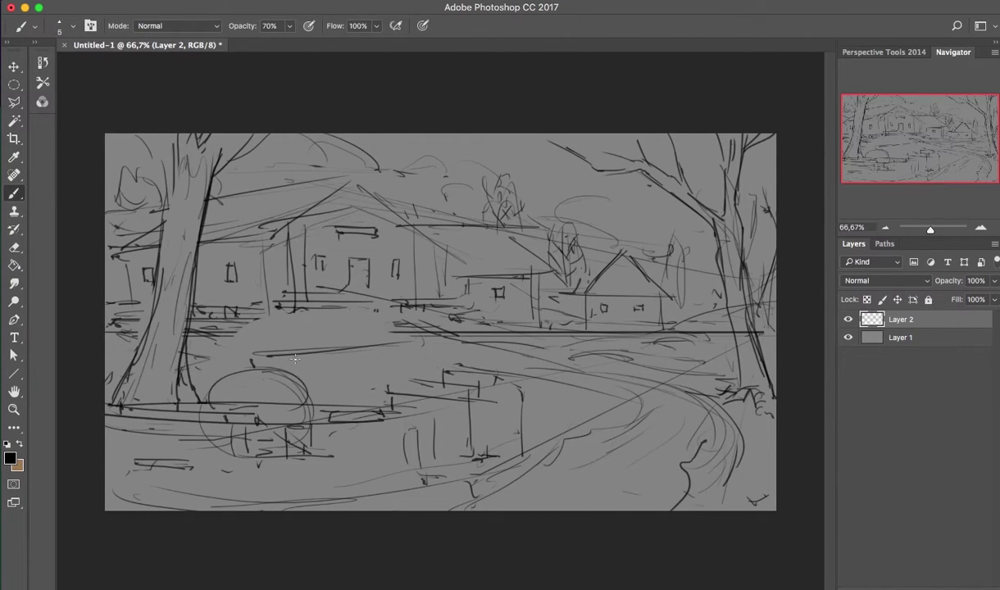
{"action": "key", "text": "e"}
{"action": "left_click_drag", "start_coordinate": [225, 395], "coordinate": [307, 378]}
{"action": "key", "text": "b"}
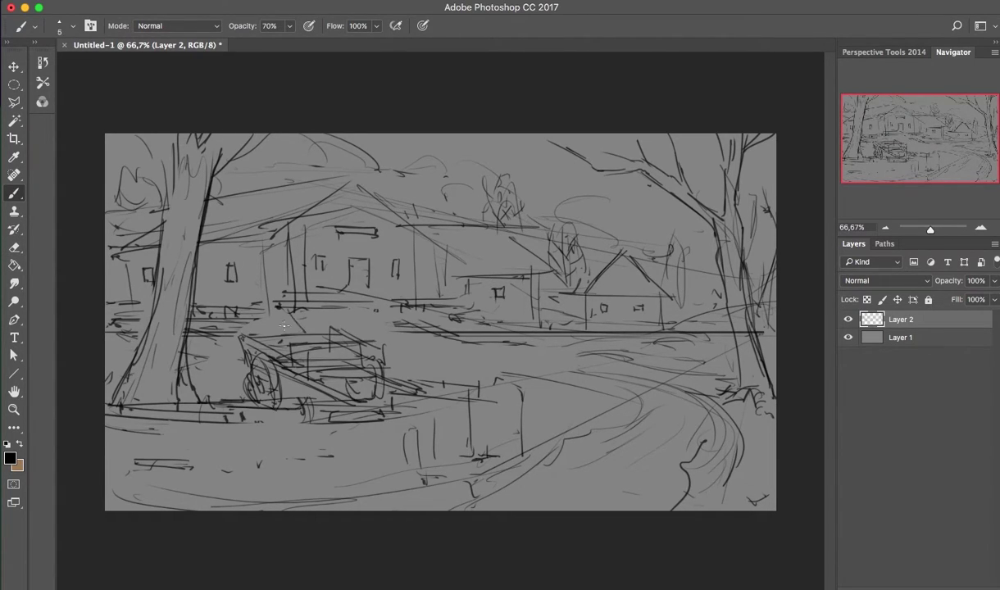
- Darken the road, ground line, fence posts and foreground strokes
{"action": "left_click_drag", "start_coordinate": [330, 323], "coordinate": [619, 394]}
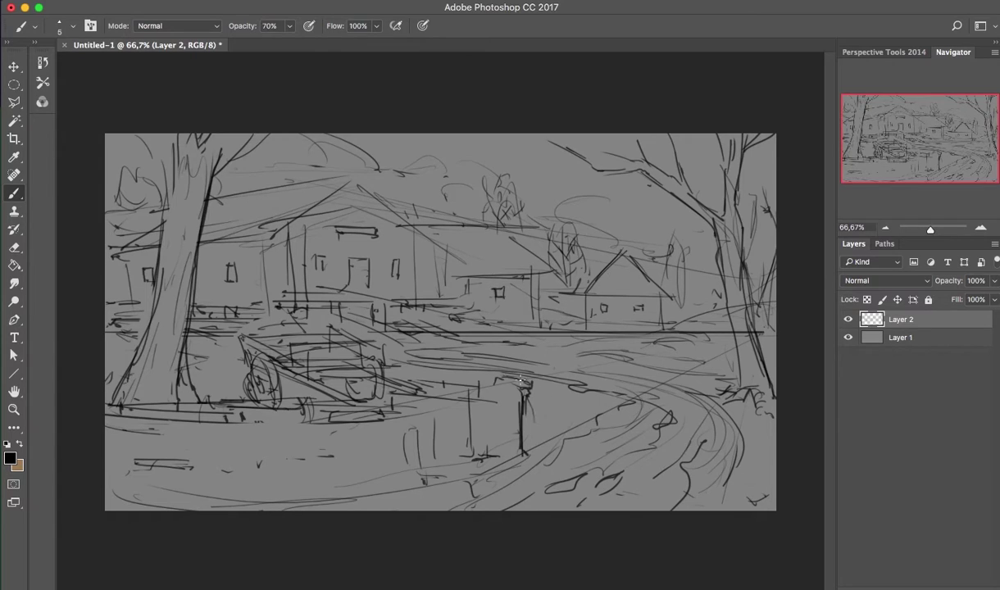
{"action": "left_click_drag", "start_coordinate": [119, 400], "coordinate": [225, 406]}
{"action": "mouse_move", "coordinate": [364, 422]}
{"action": "left_mouse_down"}
{"action": "mouse_move", "coordinate": [365, 470]}
{"action": "mouse_move", "coordinate": [356, 471]}
{"action": "left_mouse_up"}
{"action": "left_click_drag", "start_coordinate": [274, 451], "coordinate": [365, 452]}
{"action": "mouse_move", "coordinate": [111, 479]}
{"action": "left_mouse_down"}
{"action": "mouse_move", "coordinate": [385, 485]}
{"action": "mouse_move", "coordinate": [582, 414]}
{"action": "left_mouse_up"}
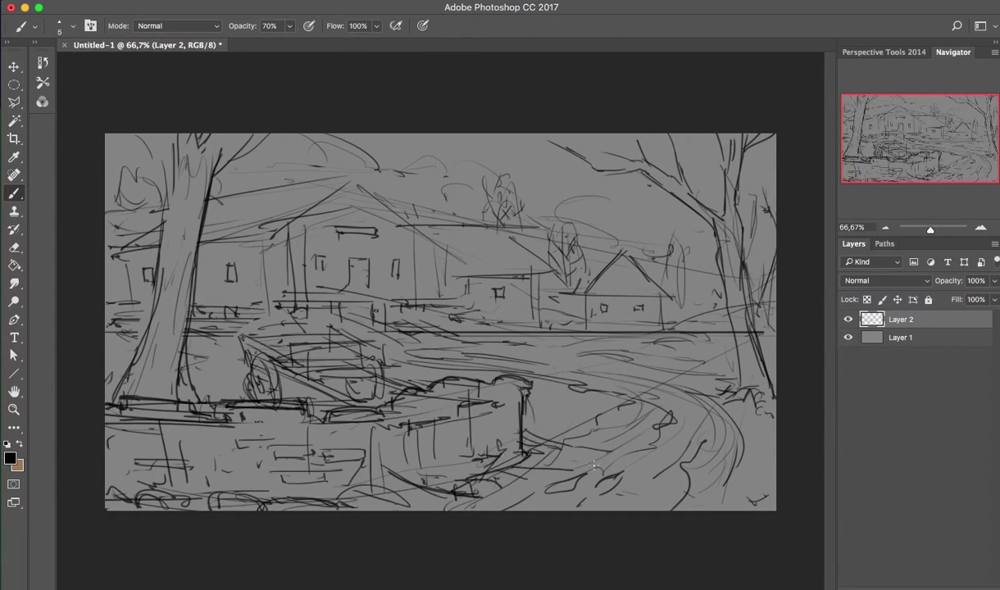
{"action": "left_click_drag", "start_coordinate": [668, 484], "coordinate": [729, 435]}
{"action": "left_click_drag", "start_coordinate": [680, 353], "coordinate": [547, 368]}
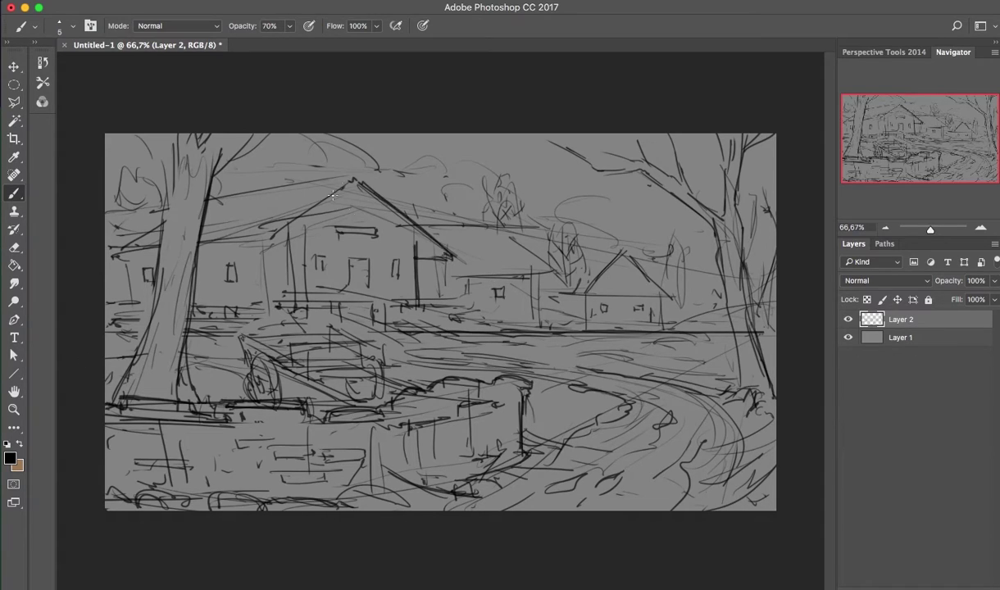
- Redraw the left barn's roof lines and darken the left tree trunk and branch
{"action": "left_click_drag", "start_coordinate": [351, 176], "coordinate": [205, 197]}
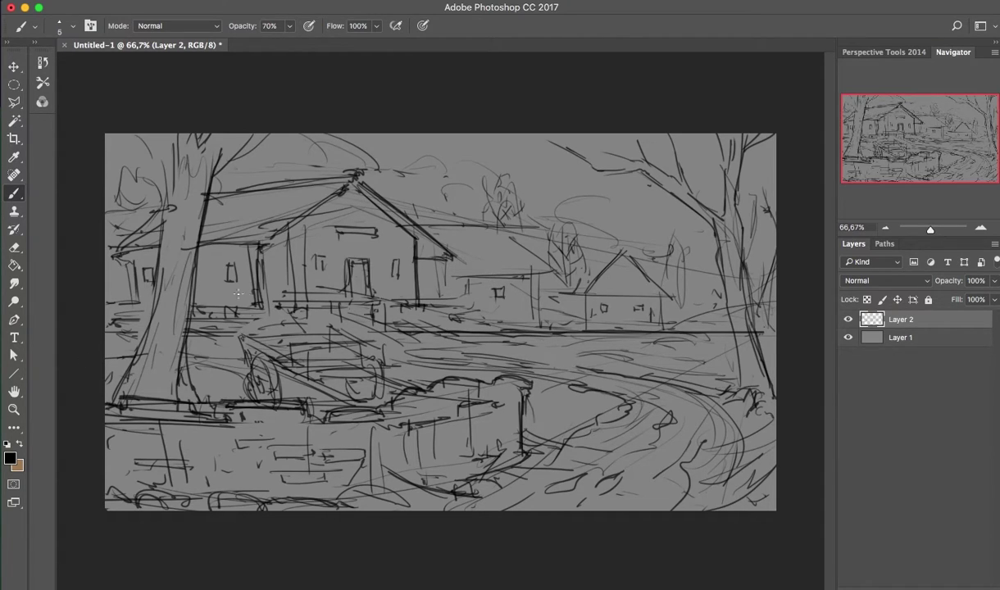
{"action": "left_click_drag", "start_coordinate": [254, 246], "coordinate": [352, 188]}
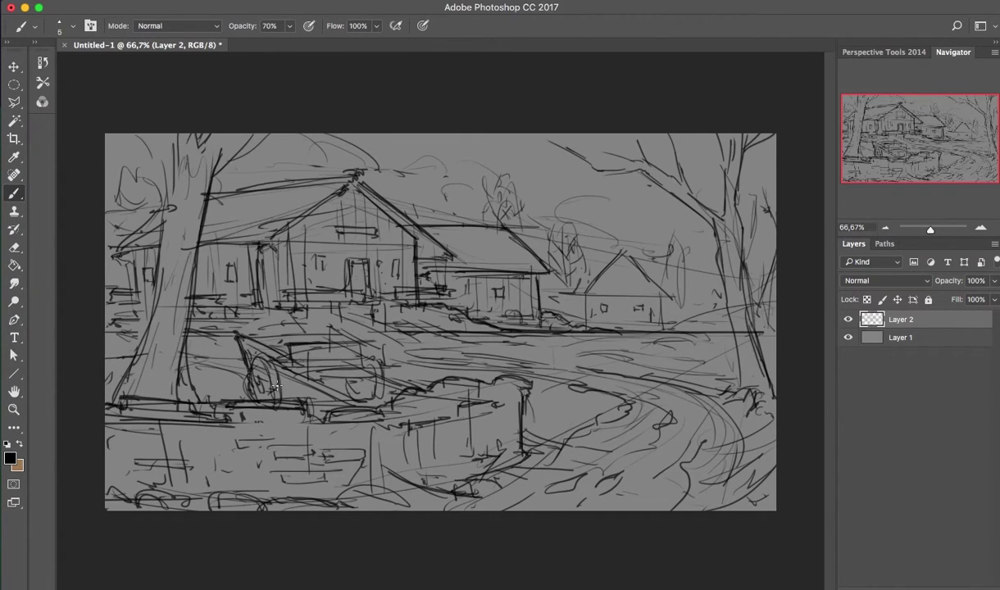
{"action": "left_click_drag", "start_coordinate": [116, 134], "coordinate": [161, 236]}
{"action": "mouse_move", "coordinate": [172, 152]}
{"action": "left_mouse_down"}
{"action": "mouse_move", "coordinate": [159, 128]}
{"action": "mouse_move", "coordinate": [164, 223]}
{"action": "left_mouse_up"}
{"action": "left_click_drag", "start_coordinate": [209, 162], "coordinate": [225, 128]}
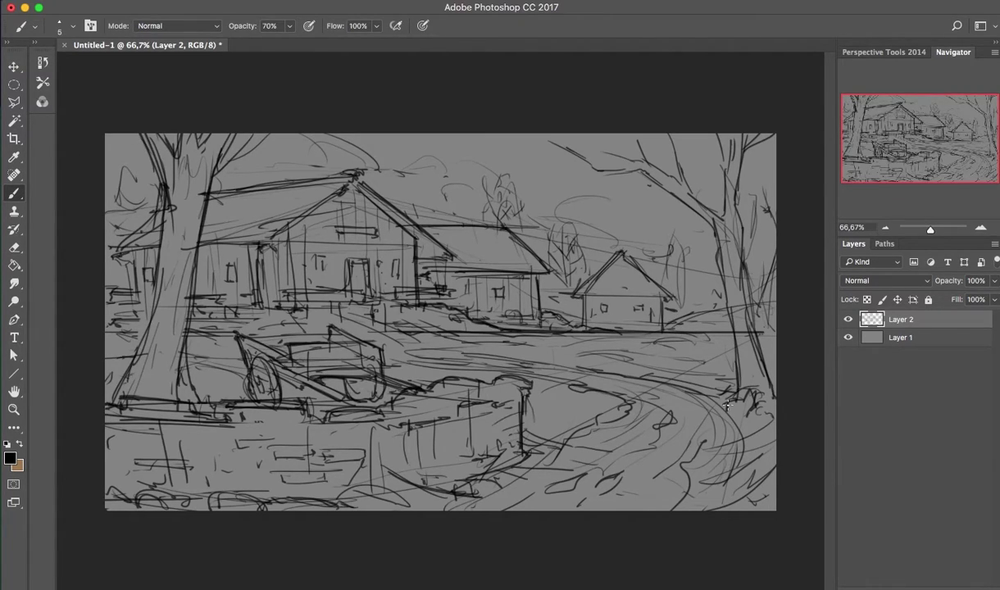
- On a new layer, paint blue sky and dark grey tones with a large soft round brush
{"action": "key", "text": "ctrl+shift+alt+n"}
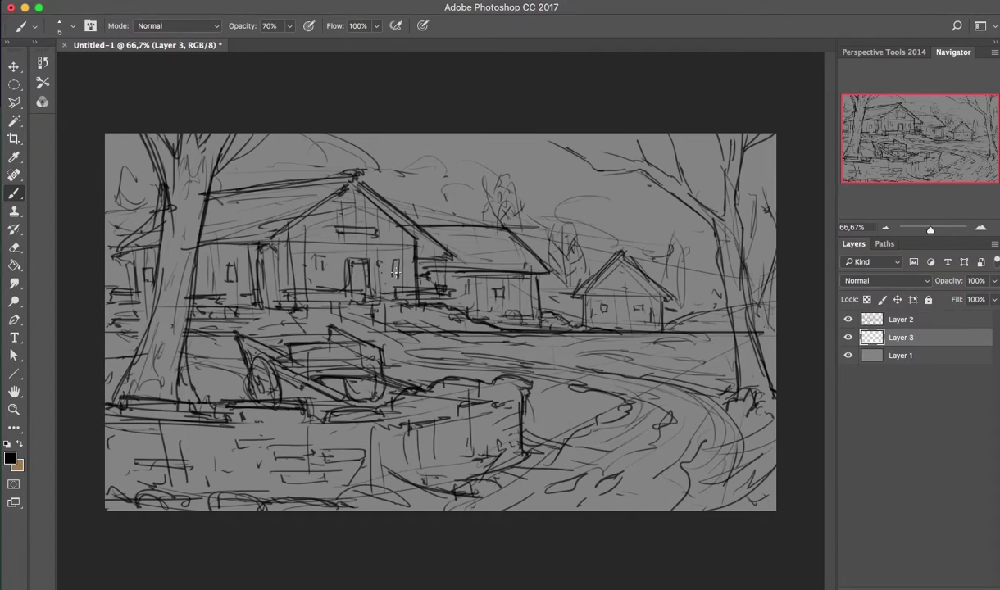
{"action": "right_click", "coordinate": [586, 305]}
{"action": "double_click", "coordinate": [475, 328]}
{"action": "mouse_move", "coordinate": [571, 228]}
{"action": "left_mouse_down"}
{"action": "mouse_move", "coordinate": [532, 228]}
{"action": "mouse_move", "coordinate": [762, 155]}
{"action": "left_mouse_up"}
{"action": "left_click_drag", "start_coordinate": [257, 145], "coordinate": [574, 213]}
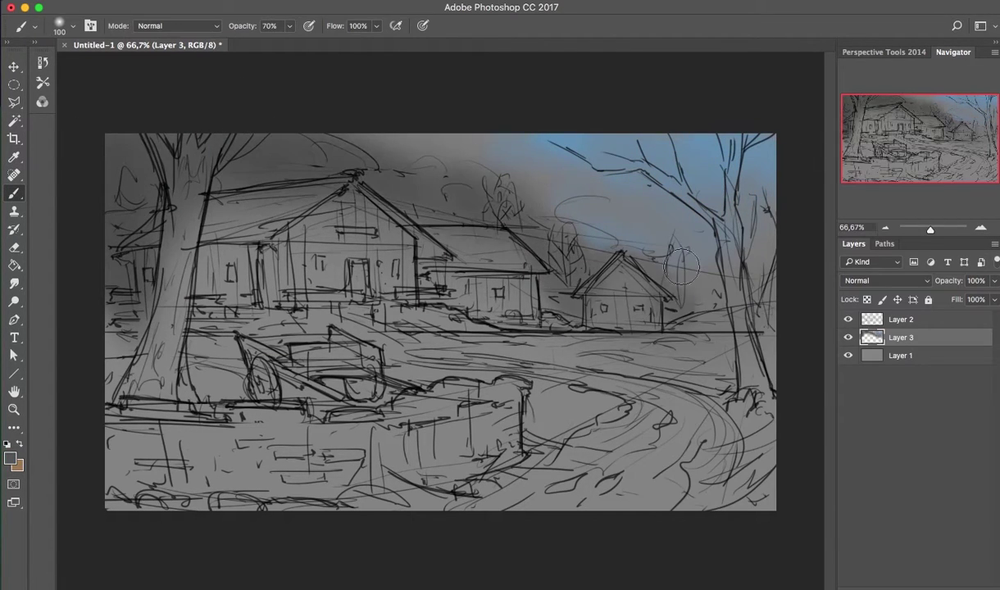
{"action": "left_click_drag", "start_coordinate": [90, 246], "coordinate": [349, 268]}
- Paint both tree trunks beige and fade white snow up from the bottom with a gradient
{"action": "left_click", "coordinate": [10, 459]}
{"action": "left_click", "coordinate": [649, 324]}
{"action": "left_click", "coordinate": [933, 259]}
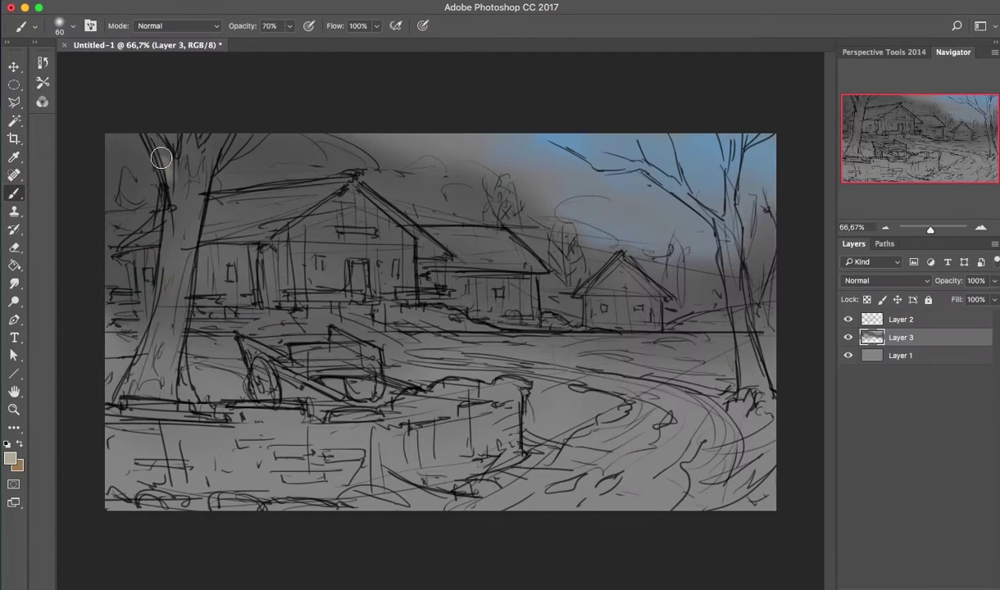
{"action": "left_click_drag", "start_coordinate": [190, 139], "coordinate": [160, 394]}
{"action": "left_click_drag", "start_coordinate": [725, 245], "coordinate": [666, 142]}
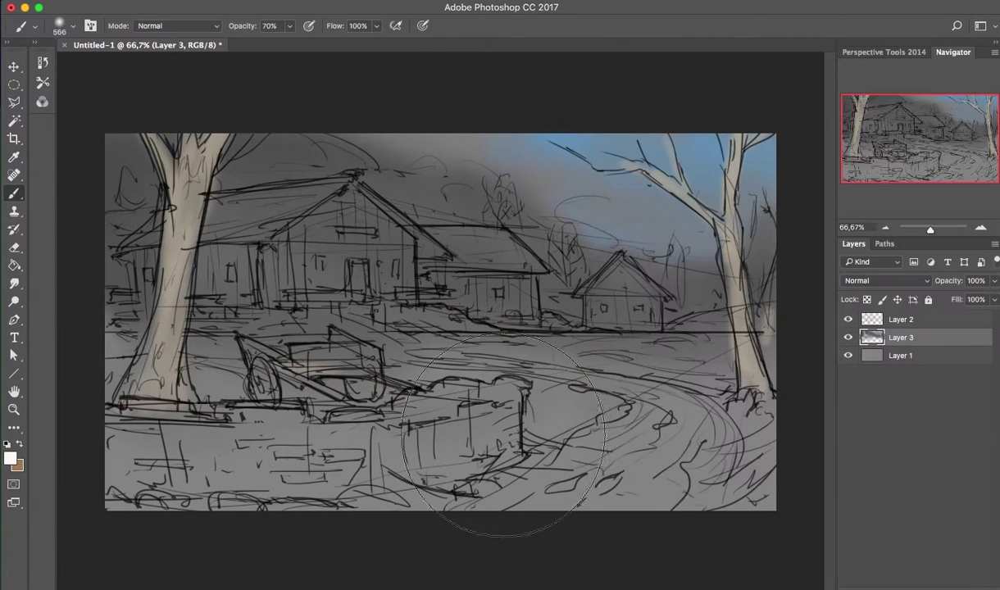
{"action": "key", "text": "g"}
{"action": "left_click_drag", "start_coordinate": [434, 508], "coordinate": [434, 344]}
- Paint a brown treeline behind the barns and along the left edge
{"action": "key", "text": "b"}
{"action": "left_click", "coordinate": [10, 459]}
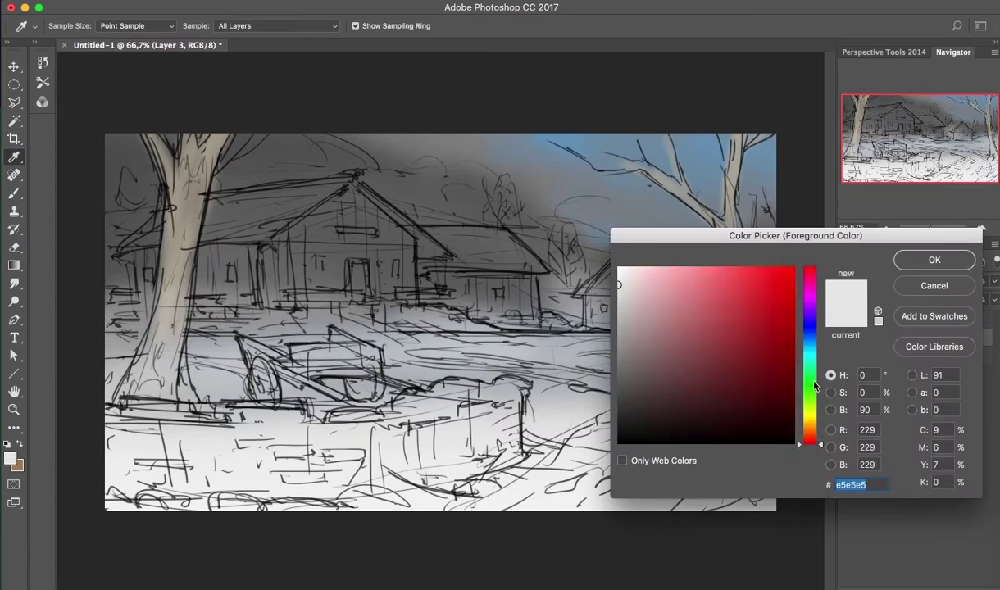
{"action": "left_click", "coordinate": [807, 279]}
{"action": "left_click", "coordinate": [932, 259]}
{"action": "left_click_drag", "start_coordinate": [558, 279], "coordinate": [524, 217]}
{"action": "left_click_drag", "start_coordinate": [491, 246], "coordinate": [492, 176]}
{"action": "left_click_drag", "start_coordinate": [721, 295], "coordinate": [717, 229]}
{"action": "left_click_drag", "start_coordinate": [680, 316], "coordinate": [623, 283]}
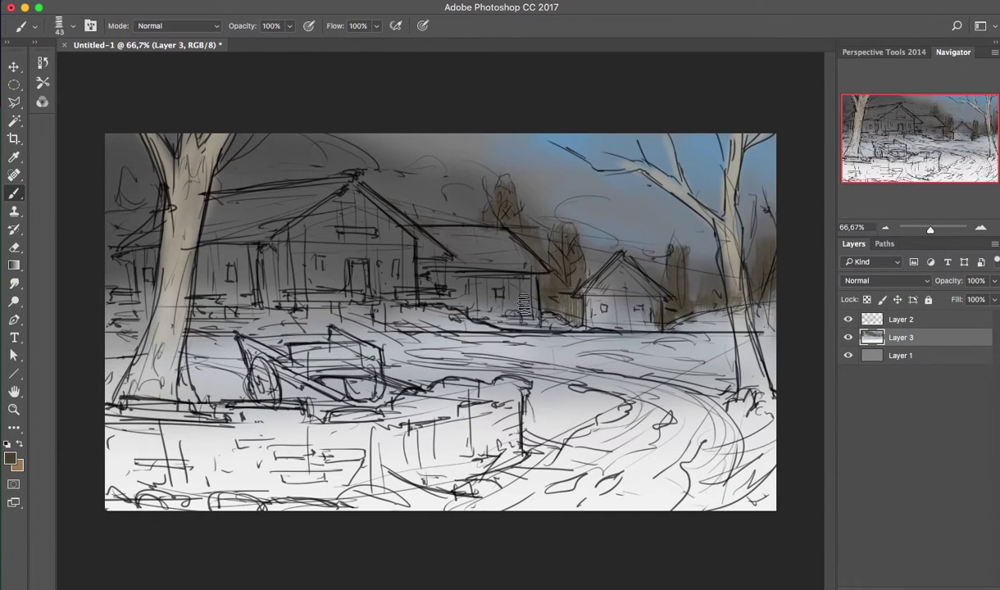
{"action": "left_click_drag", "start_coordinate": [492, 246], "coordinate": [381, 205]}
{"action": "left_click_drag", "start_coordinate": [115, 299], "coordinate": [136, 172]}
- Add dark tree silhouettes and soft blue-grey clouds to the sky
{"action": "left_click_drag", "start_coordinate": [512, 197], "coordinate": [631, 246]}
{"action": "mouse_move", "coordinate": [623, 196]}
{"action": "left_mouse_down"}
{"action": "mouse_move", "coordinate": [739, 250]}
{"action": "mouse_move", "coordinate": [670, 212]}
{"action": "left_mouse_up"}
{"action": "left_click", "coordinate": [10, 459]}
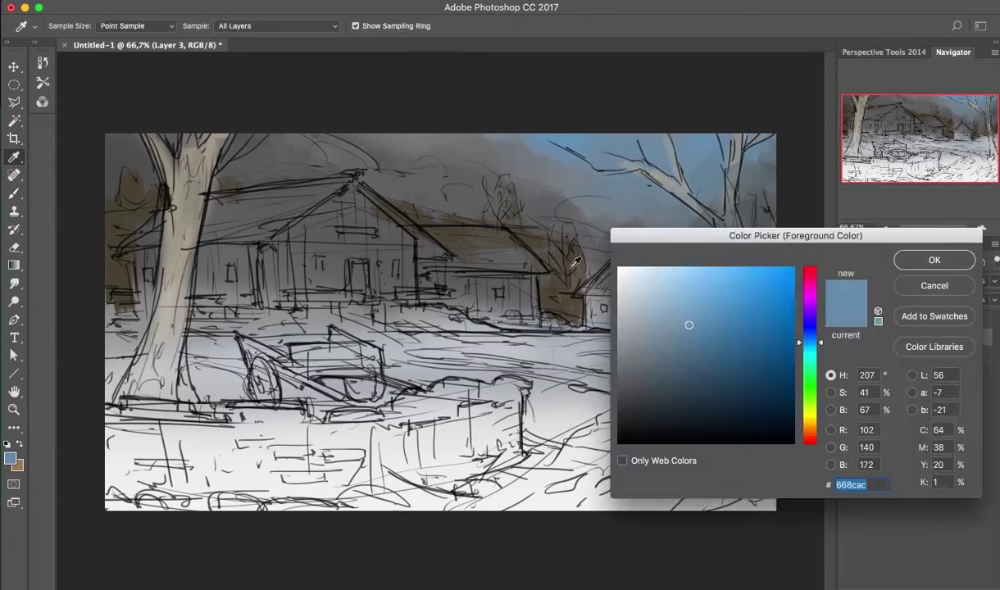
{"action": "left_click", "coordinate": [932, 259]}
{"action": "left_click", "coordinate": [700, 191], "text": "alt"}
{"action": "mouse_move", "coordinate": [492, 147]}
{"action": "left_mouse_down"}
{"action": "mouse_move", "coordinate": [454, 164]}
{"action": "mouse_move", "coordinate": [443, 192]}
{"action": "left_mouse_up"}
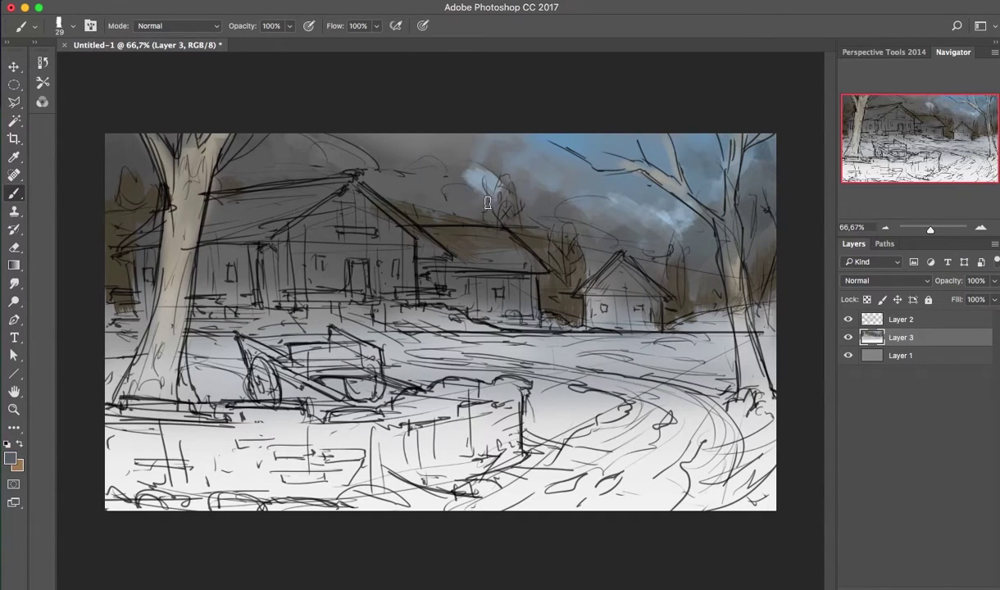
{"action": "left_click_drag", "start_coordinate": [434, 148], "coordinate": [401, 184]}
{"action": "left_click_drag", "start_coordinate": [565, 213], "coordinate": [508, 192]}
- Paint dark branches by the right tree and white snow on the left barn roof
{"action": "left_click", "coordinate": [447, 217], "text": "alt"}
{"action": "mouse_move", "coordinate": [737, 197]}
{"action": "left_mouse_down"}
{"action": "mouse_move", "coordinate": [721, 246]}
{"action": "mouse_move", "coordinate": [738, 292]}
{"action": "left_mouse_up"}
{"action": "left_click", "coordinate": [246, 177], "text": "alt"}
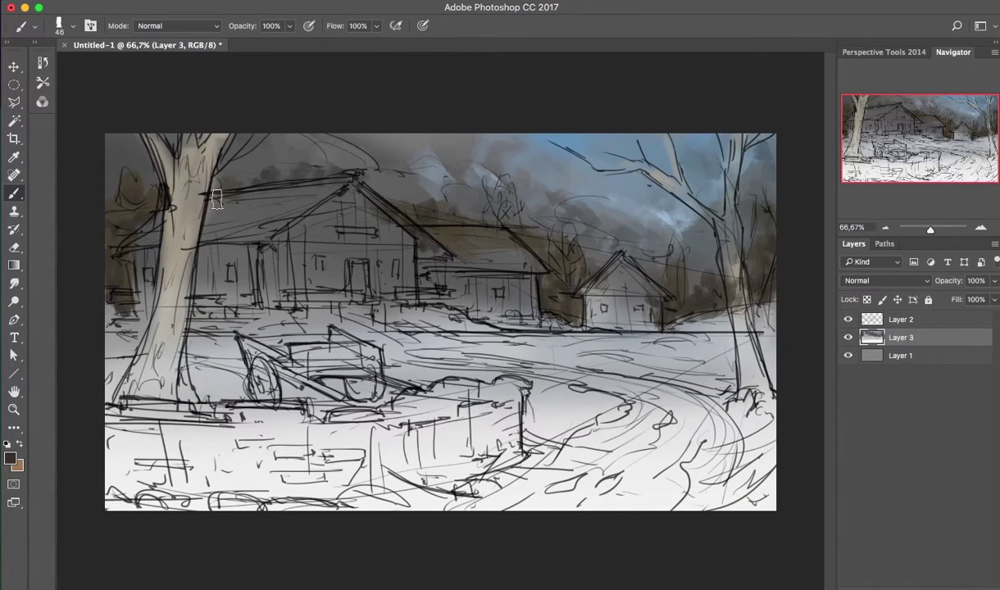
{"action": "left_click_drag", "start_coordinate": [336, 178], "coordinate": [123, 241]}
{"action": "left_click", "coordinate": [246, 208], "text": "alt"}
- Highlight the right roof edge white and paint bluish-white snow on the left barn roof
{"action": "key", "text": "bracketleft"}
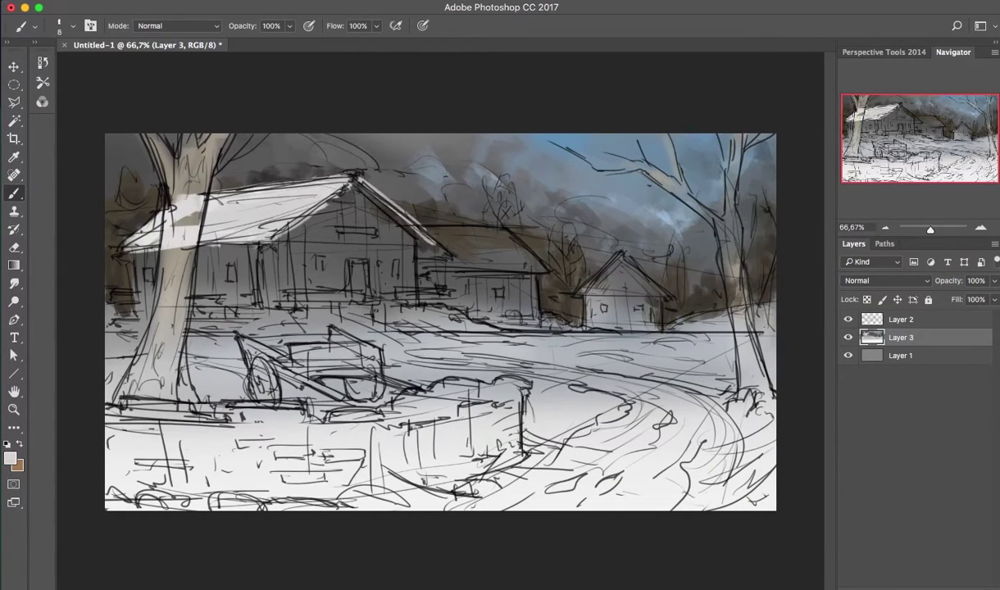
{"action": "mouse_move", "coordinate": [354, 180]}
{"action": "left_mouse_down"}
{"action": "mouse_move", "coordinate": [449, 255]}
{"action": "mouse_move", "coordinate": [533, 266]}
{"action": "mouse_move", "coordinate": [623, 250]}
{"action": "mouse_move", "coordinate": [672, 287]}
{"action": "left_mouse_up"}
{"action": "key", "text": "bracketleft"}
{"action": "left_click_drag", "start_coordinate": [246, 184], "coordinate": [197, 233]}
{"action": "left_click_drag", "start_coordinate": [201, 188], "coordinate": [246, 242]}
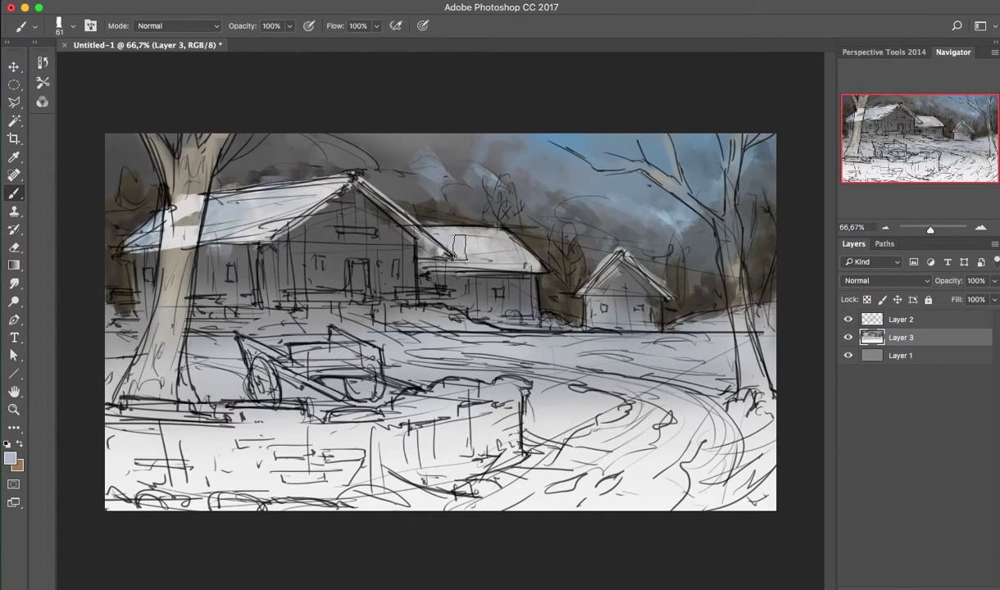
- Paint the dark brown-grey road curving from the lower right toward the barns
{"action": "key", "text": "bracketright"}
{"action": "key", "text": "bracketright"}
{"action": "key", "text": "bracketright"}
{"action": "mouse_move", "coordinate": [688, 385]}
{"action": "left_mouse_down"}
{"action": "mouse_move", "coordinate": [590, 484]}
{"action": "mouse_move", "coordinate": [566, 492]}
{"action": "left_mouse_up"}
{"action": "left_click_drag", "start_coordinate": [614, 434], "coordinate": [328, 492]}
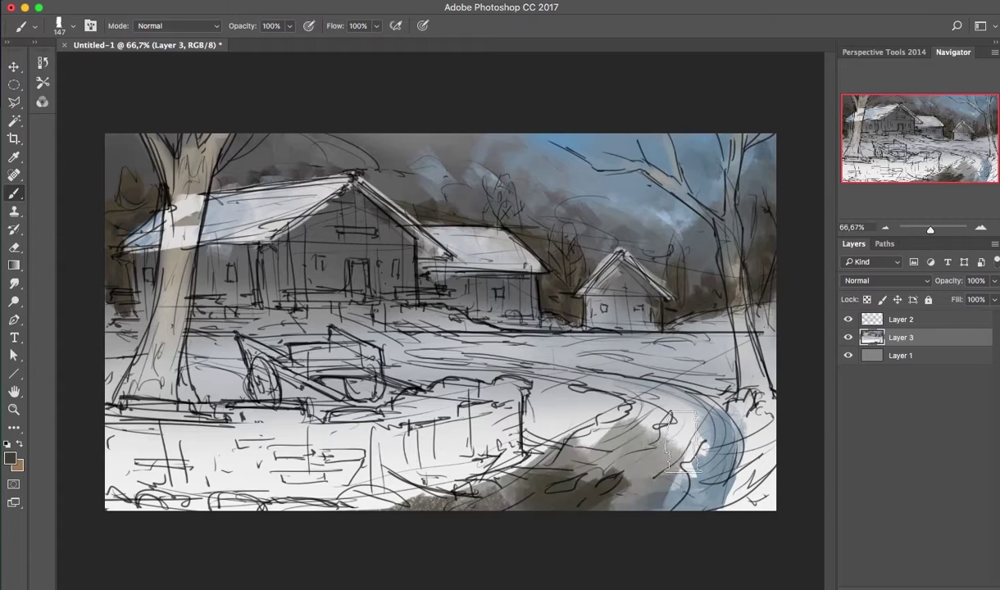
{"action": "mouse_move", "coordinate": [705, 377]}
{"action": "left_mouse_down"}
{"action": "mouse_move", "coordinate": [642, 401]}
{"action": "mouse_move", "coordinate": [361, 338]}
{"action": "left_mouse_up"}
{"action": "mouse_move", "coordinate": [508, 327]}
{"action": "left_mouse_down"}
{"action": "mouse_move", "coordinate": [328, 316]}
{"action": "mouse_move", "coordinate": [189, 328]}
{"action": "left_mouse_up"}
- Paint light snow strokes along and beside the road with a smaller brush preset
{"action": "key", "text": "bracketleft"}
{"action": "key", "text": "bracketleft"}
{"action": "key", "text": "bracketleft"}
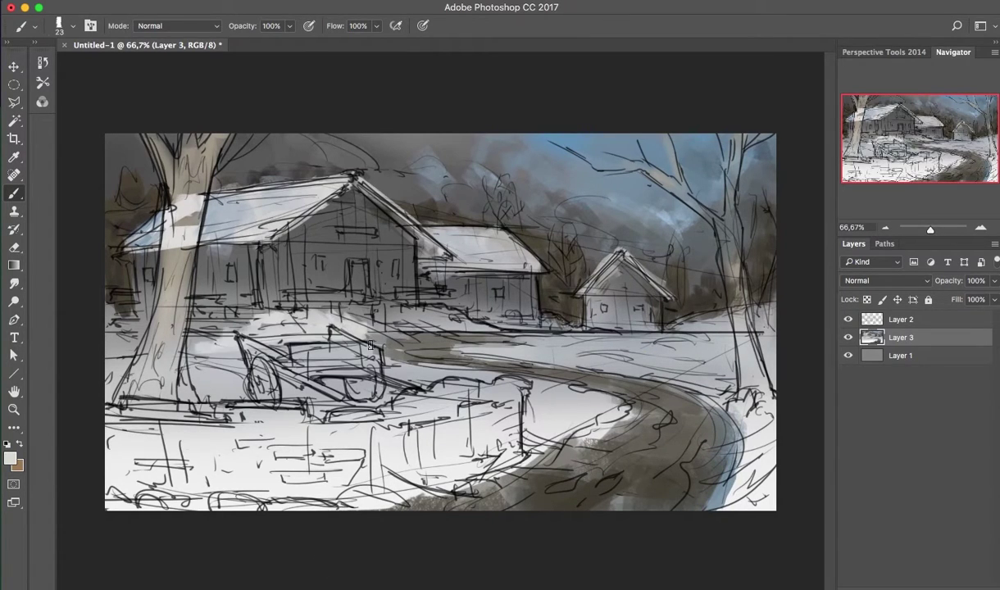
{"action": "mouse_move", "coordinate": [106, 327]}
{"action": "left_mouse_down"}
{"action": "mouse_move", "coordinate": [413, 320]}
{"action": "mouse_move", "coordinate": [574, 328]}
{"action": "mouse_move", "coordinate": [737, 312]}
{"action": "mouse_move", "coordinate": [623, 315]}
{"action": "left_mouse_up"}
{"action": "right_click", "coordinate": [558, 328]}
{"action": "key", "text": "Escape"}
{"action": "right_click", "coordinate": [616, 352]}
{"action": "double_click", "coordinate": [770, 450]}
{"action": "left_click_drag", "start_coordinate": [435, 336], "coordinate": [647, 324]}
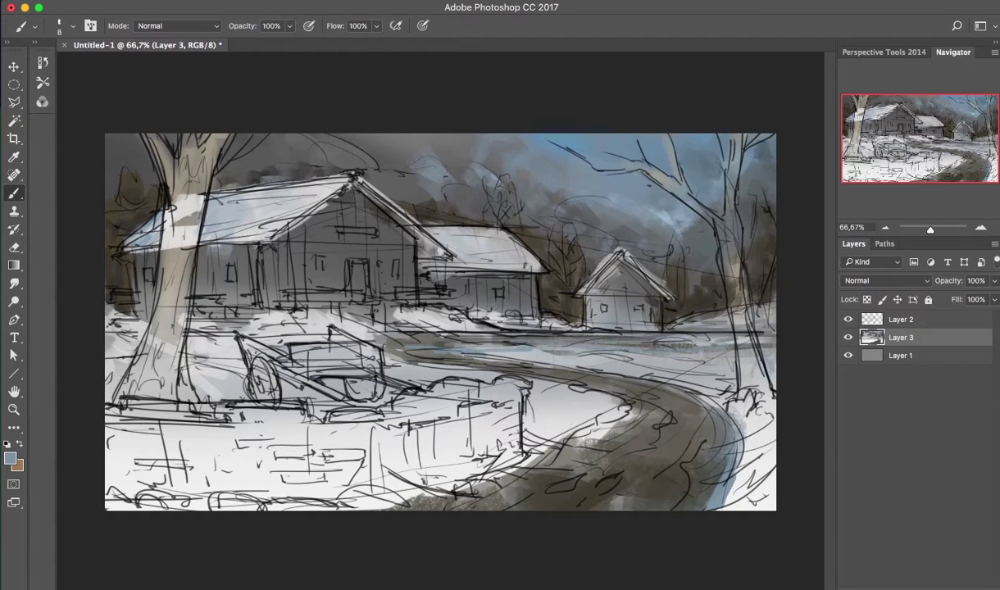
{"action": "mouse_move", "coordinate": [566, 422]}
{"action": "left_mouse_down"}
{"action": "mouse_move", "coordinate": [578, 422]}
{"action": "mouse_move", "coordinate": [508, 377]}
{"action": "mouse_move", "coordinate": [533, 431]}
{"action": "left_mouse_up"}
{"action": "left_click_drag", "start_coordinate": [525, 377], "coordinate": [672, 361]}
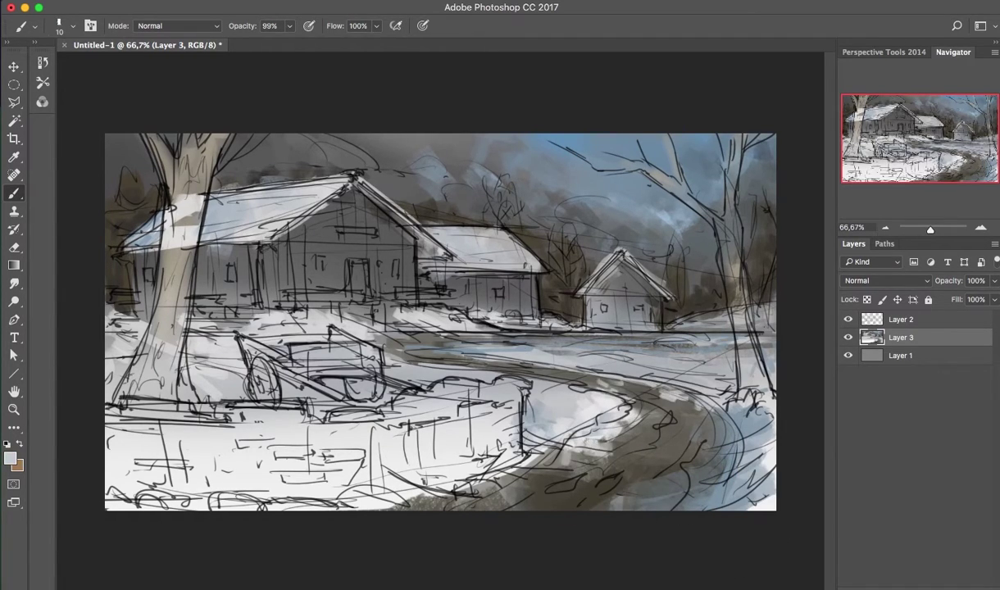
{"action": "left_click_drag", "start_coordinate": [467, 332], "coordinate": [708, 333]}
{"action": "left_click_drag", "start_coordinate": [516, 334], "coordinate": [380, 331]}
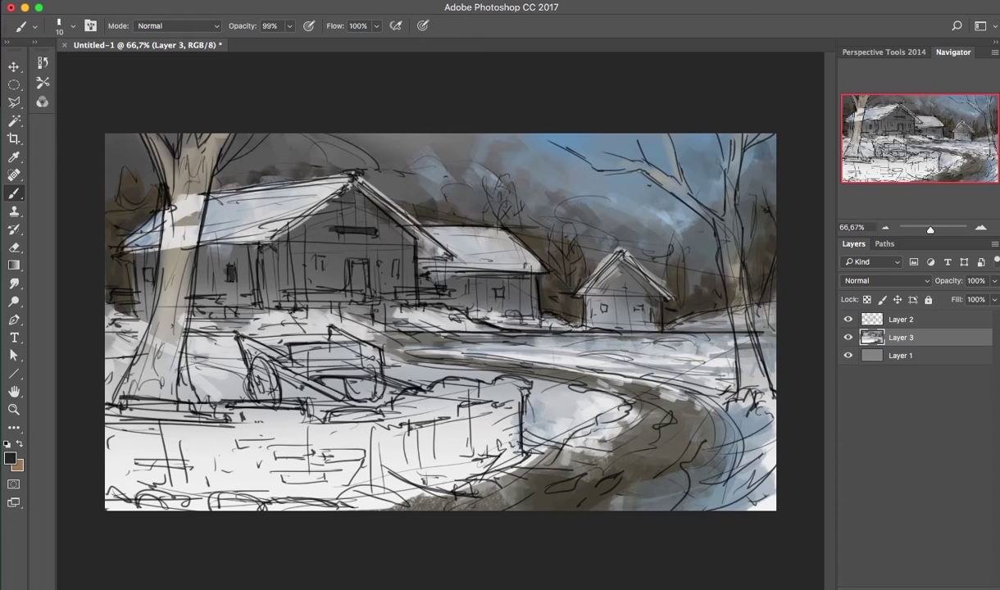
- Dab dark windows on the barns and house, and lay grey-blue foreground strokes
{"action": "left_click", "coordinate": [475, 281]}
{"action": "left_click", "coordinate": [611, 298]}
{"action": "left_click_drag", "start_coordinate": [115, 426], "coordinate": [270, 467]}
{"action": "left_click", "coordinate": [759, 436], "text": "alt"}
{"action": "left_click_drag", "start_coordinate": [353, 442], "coordinate": [500, 426]}
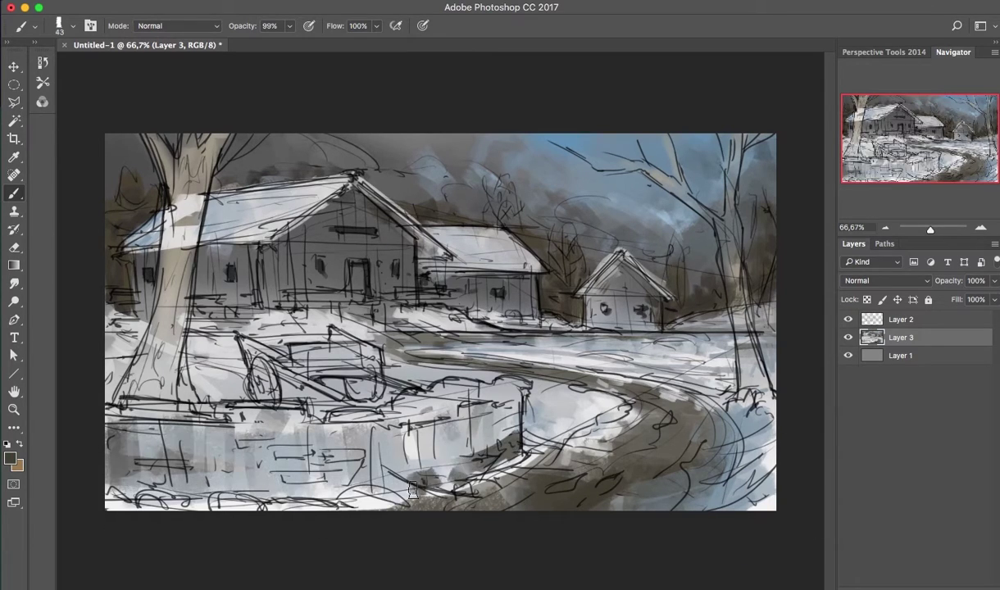
{"action": "mouse_move", "coordinate": [450, 459]}
{"action": "left_mouse_down"}
{"action": "mouse_move", "coordinate": [117, 447]}
{"action": "mouse_move", "coordinate": [394, 426]}
{"action": "mouse_move", "coordinate": [483, 385]}
{"action": "left_mouse_up"}
- Darken the cart with small dark strokes, then lay light low-opacity strokes on the left trunk
{"action": "key", "text": "["}
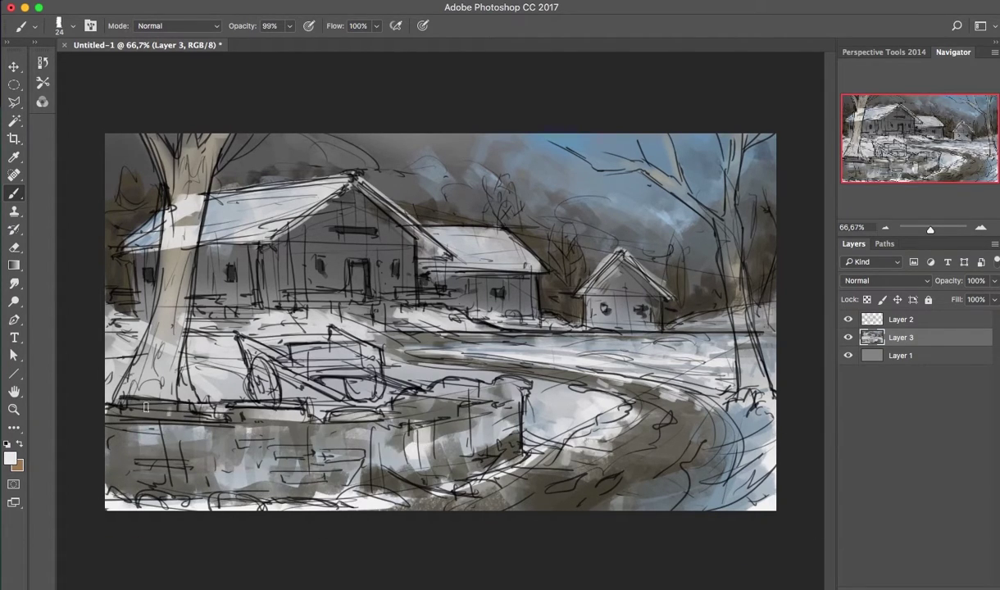
{"action": "mouse_move", "coordinate": [246, 385]}
{"action": "left_mouse_down"}
{"action": "mouse_move", "coordinate": [256, 358]}
{"action": "mouse_move", "coordinate": [360, 352]}
{"action": "left_mouse_up"}
{"action": "left_click_drag", "start_coordinate": [287, 336], "coordinate": [344, 381]}
{"action": "left_click", "coordinate": [246, 385], "text": "alt"}
{"action": "mouse_move", "coordinate": [270, 360]}
{"action": "left_mouse_down"}
{"action": "mouse_move", "coordinate": [328, 361]}
{"action": "mouse_move", "coordinate": [309, 363]}
{"action": "left_mouse_up"}
{"action": "key", "text": "3"}
{"action": "left_click_drag", "start_coordinate": [336, 328], "coordinate": [311, 369]}
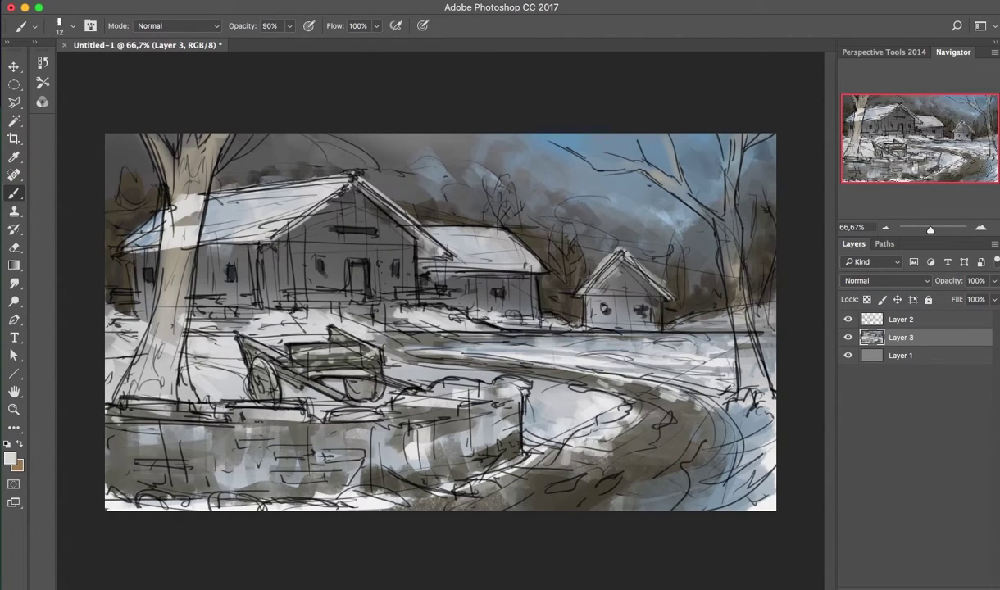
- Paint the left and right tree trunks brown
{"action": "left_click", "coordinate": [9, 458]}
{"action": "left_click", "coordinate": [933, 259]}
{"action": "left_click_drag", "start_coordinate": [148, 311], "coordinate": [131, 377]}
{"action": "left_click_drag", "start_coordinate": [164, 180], "coordinate": [175, 200]}
{"action": "left_click_drag", "start_coordinate": [730, 164], "coordinate": [738, 385]}
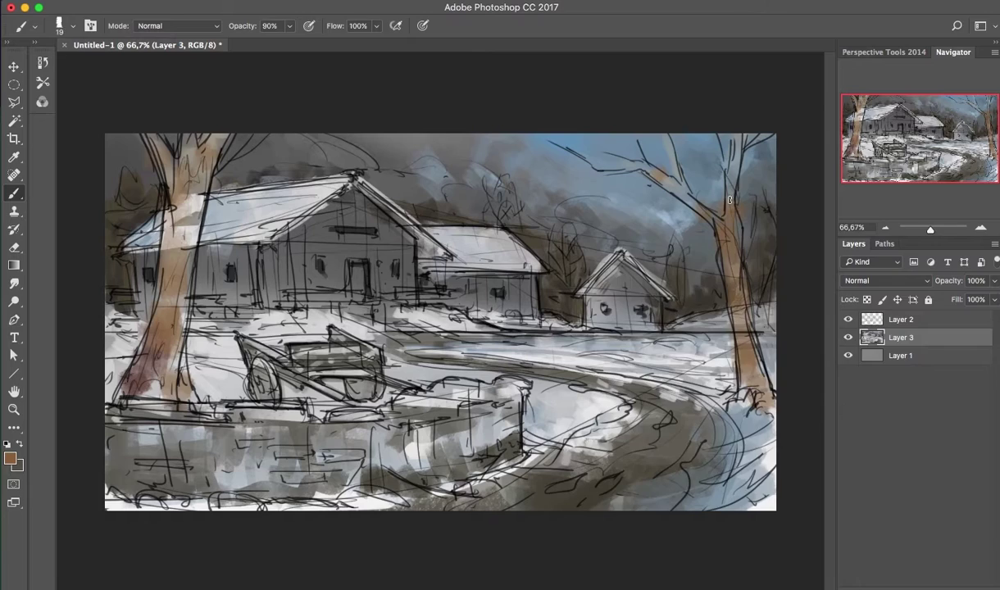
- Add light grey-brown strokes around the small house and near the right tree
{"action": "left_click", "coordinate": [10, 458]}
{"action": "left_click", "coordinate": [636, 340]}
{"action": "left_click", "coordinate": [875, 259]}
{"action": "left_click_drag", "start_coordinate": [488, 315], "coordinate": [631, 290]}
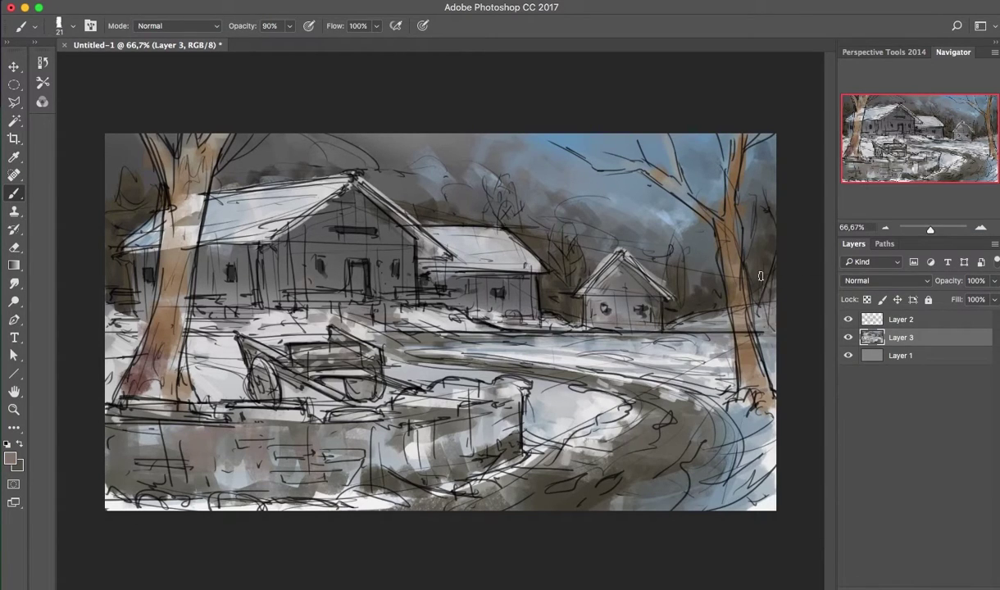
{"action": "left_click_drag", "start_coordinate": [672, 328], "coordinate": [734, 262]}
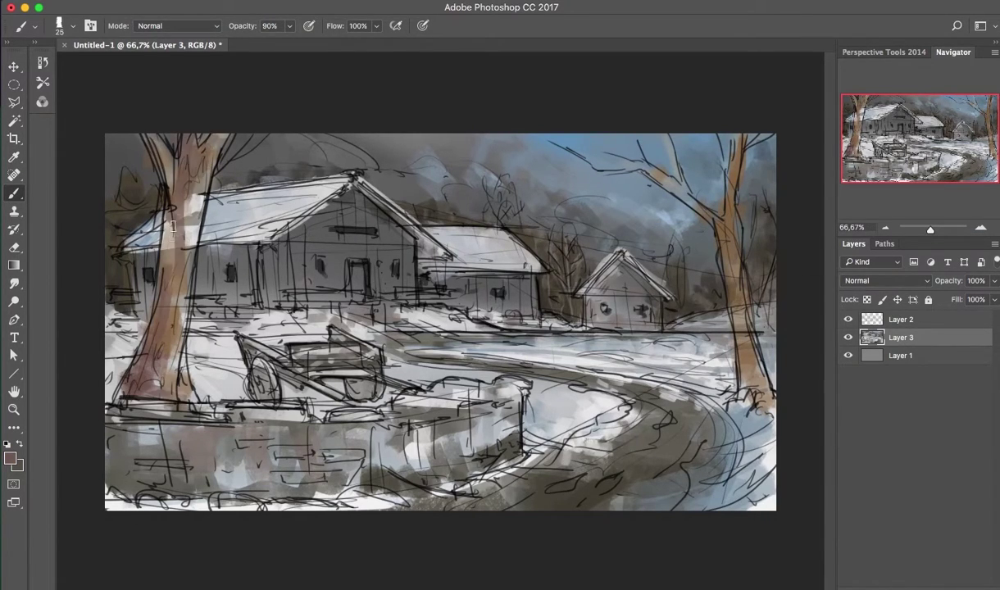
- Brush orange along both tree trunks
{"action": "left_click", "coordinate": [10, 458]}
{"action": "left_click", "coordinate": [933, 259]}
{"action": "mouse_move", "coordinate": [197, 246]}
{"action": "left_mouse_down"}
{"action": "mouse_move", "coordinate": [220, 141]}
{"action": "mouse_move", "coordinate": [174, 373]}
{"action": "left_mouse_up"}
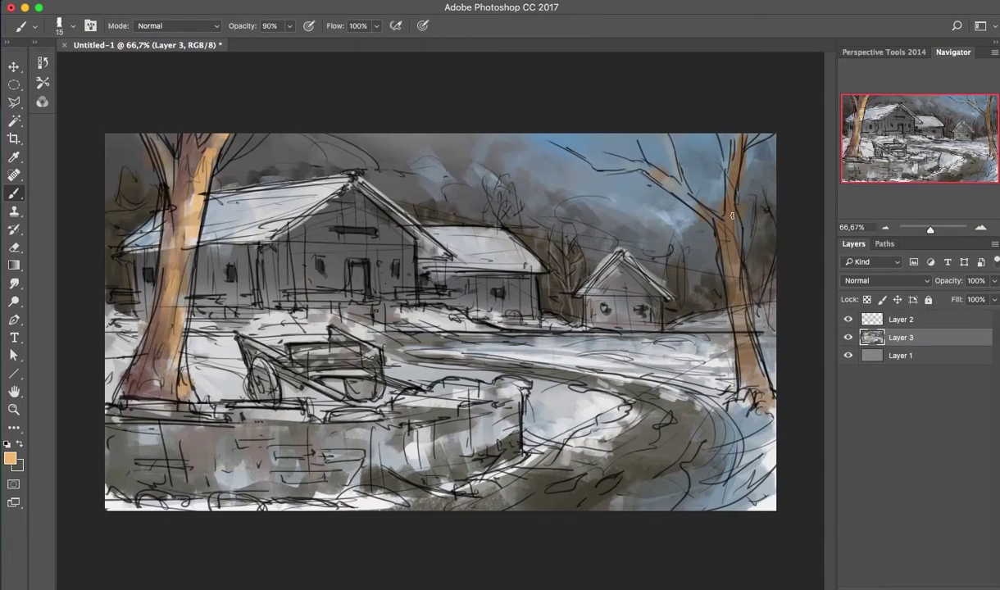
{"action": "left_click_drag", "start_coordinate": [700, 139], "coordinate": [725, 372]}
- Darken the road with fine black strokes
{"action": "key", "text": "d"}
{"action": "key", "text": "bracketleft"}
{"action": "key", "text": "bracketleft"}
{"action": "key", "text": "bracketleft"}
{"action": "left_click_drag", "start_coordinate": [582, 356], "coordinate": [721, 389]}
{"action": "left_click_drag", "start_coordinate": [500, 382], "coordinate": [668, 344]}
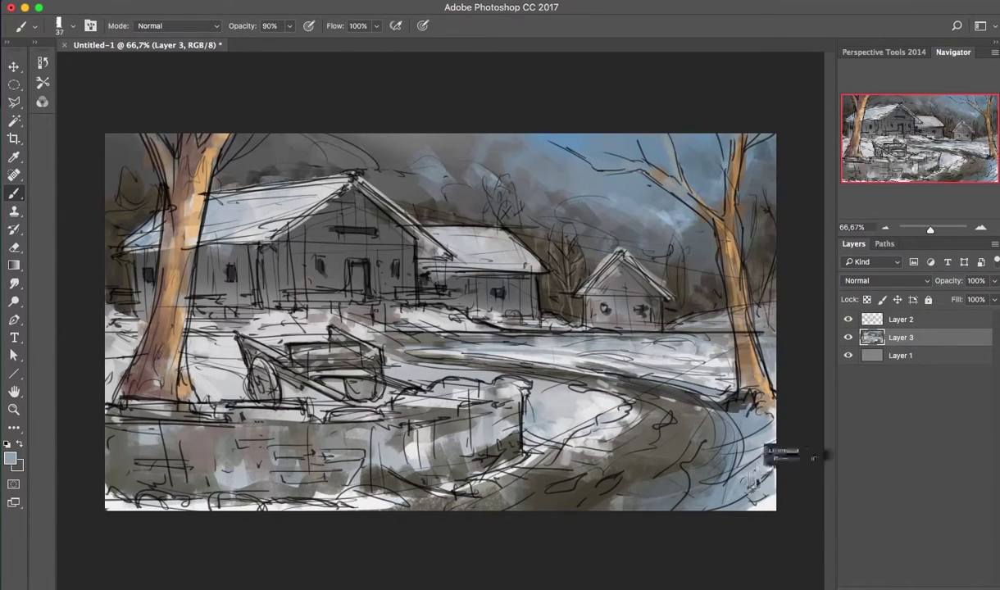
{"action": "left_click_drag", "start_coordinate": [557, 349], "coordinate": [692, 336]}
- Paint dark full-opacity strokes across the lower foreground and road with a larger brush
{"action": "key", "text": "x"}
{"action": "key", "text": "0"}
{"action": "key", "text": "bracketright"}
{"action": "key", "text": "bracketright"}
{"action": "key", "text": "bracketright"}
{"action": "key", "text": "x"}
{"action": "mouse_move", "coordinate": [469, 400]}
{"action": "left_mouse_down"}
{"action": "mouse_move", "coordinate": [435, 361]}
{"action": "mouse_move", "coordinate": [409, 451]}
{"action": "left_mouse_up"}
{"action": "mouse_move", "coordinate": [475, 467]}
{"action": "left_mouse_down"}
{"action": "mouse_move", "coordinate": [713, 475]}
{"action": "mouse_move", "coordinate": [418, 483]}
{"action": "left_mouse_up"}
{"action": "mouse_move", "coordinate": [377, 451]}
{"action": "left_mouse_down"}
{"action": "mouse_move", "coordinate": [385, 425]}
{"action": "mouse_move", "coordinate": [459, 393]}
{"action": "mouse_move", "coordinate": [738, 365]}
{"action": "left_mouse_up"}
{"action": "left_click_drag", "start_coordinate": [496, 373], "coordinate": [648, 352]}
- Tint the snow with muted pink strokes, then pick a bright red
{"action": "key", "text": "bracketright"}
{"action": "key", "text": "bracketright"}
{"action": "key", "text": "bracketright"}
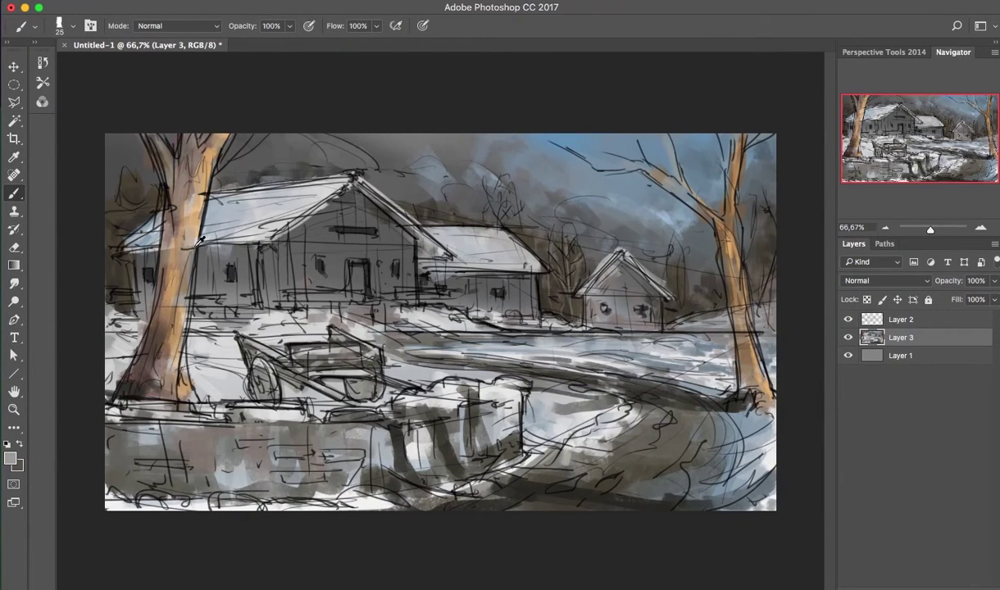
{"action": "left_click", "coordinate": [10, 458]}
{"action": "left_click", "coordinate": [709, 324]}
{"action": "left_click", "coordinate": [933, 259]}
{"action": "left_click_drag", "start_coordinate": [156, 348], "coordinate": [143, 392]}
{"action": "left_click_drag", "start_coordinate": [197, 344], "coordinate": [233, 373]}
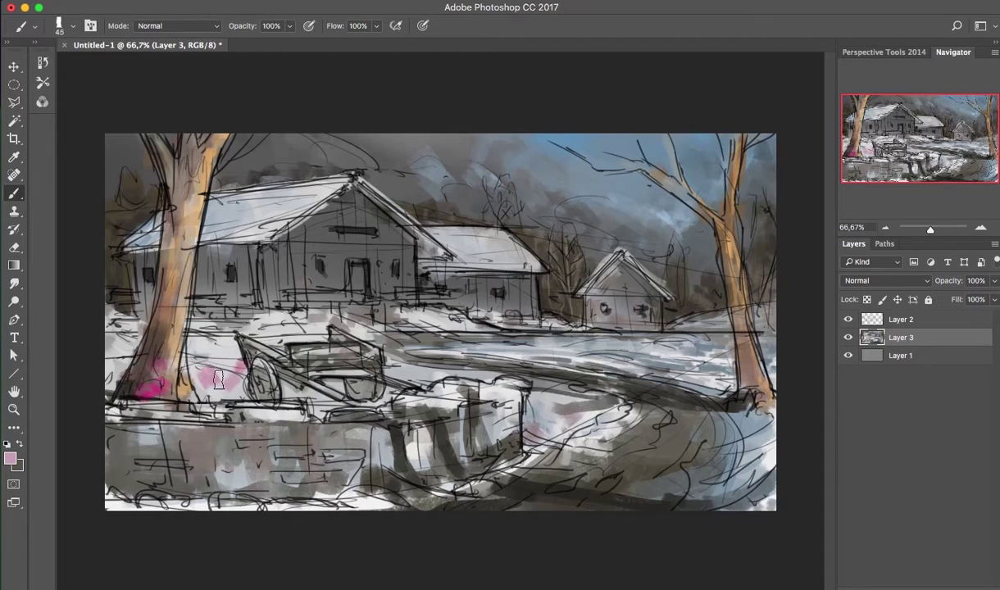
{"action": "left_click_drag", "start_coordinate": [344, 315], "coordinate": [386, 321]}
{"action": "left_click_drag", "start_coordinate": [516, 344], "coordinate": [573, 348]}
{"action": "left_click", "coordinate": [10, 458]}
{"action": "left_click", "coordinate": [783, 271]}
- Paint the barn walls bright red, then layer orange-red over the barns and right house
{"action": "key", "text": "Return"}
{"action": "mouse_move", "coordinate": [196, 246]}
{"action": "left_mouse_down"}
{"action": "mouse_move", "coordinate": [139, 295]}
{"action": "mouse_move", "coordinate": [246, 262]}
{"action": "mouse_move", "coordinate": [250, 303]}
{"action": "left_mouse_up"}
{"action": "left_click_drag", "start_coordinate": [262, 246], "coordinate": [407, 249]}
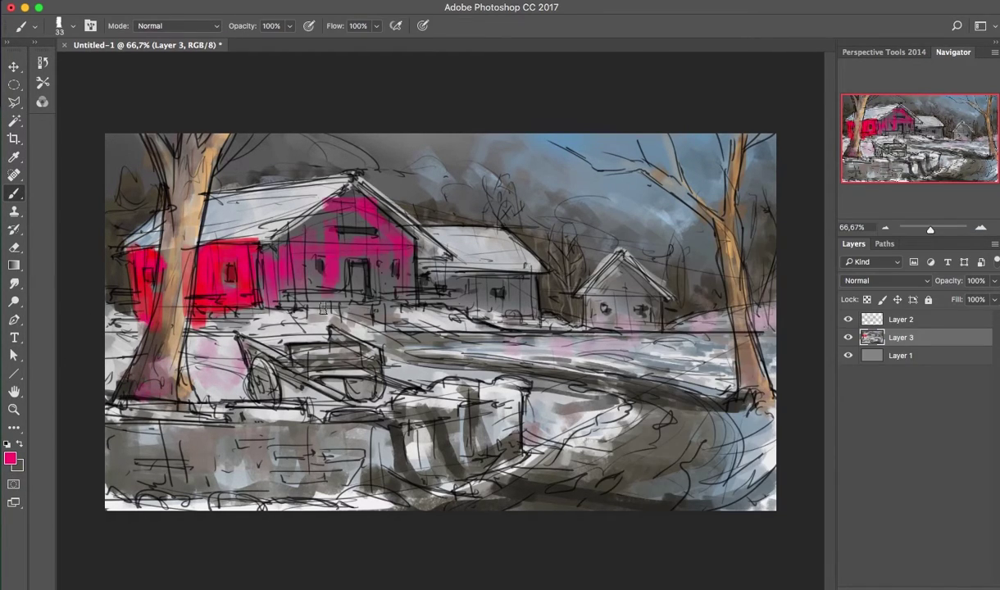
{"action": "left_click", "coordinate": [10, 458]}
{"action": "left_click", "coordinate": [774, 277]}
{"action": "key", "text": "Return"}
{"action": "mouse_move", "coordinate": [188, 237]}
{"action": "left_mouse_down"}
{"action": "mouse_move", "coordinate": [246, 275]}
{"action": "mouse_move", "coordinate": [393, 230]}
{"action": "left_mouse_up"}
{"action": "left_click", "coordinate": [363, 245], "text": "alt"}
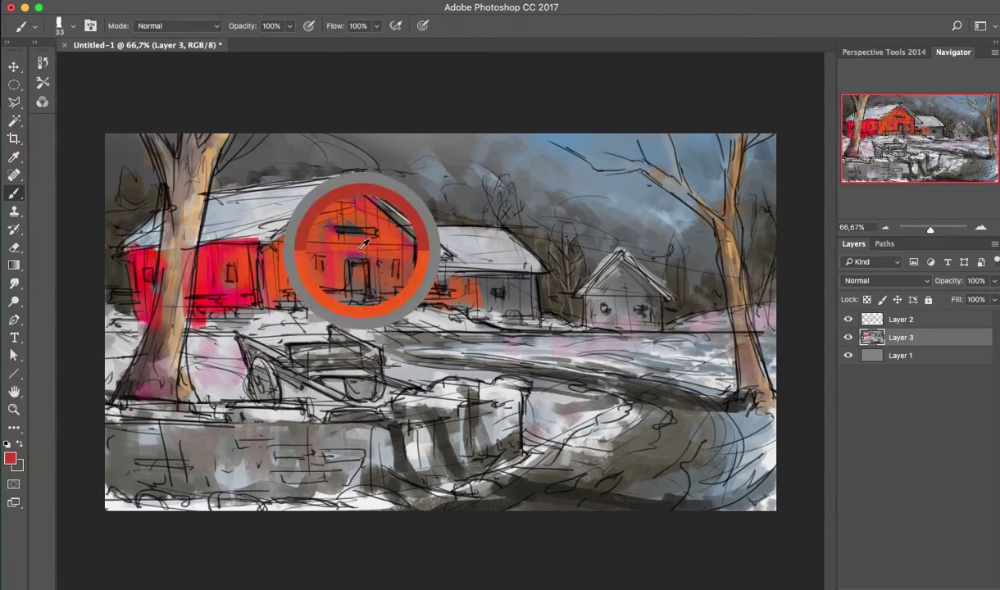
{"action": "left_click_drag", "start_coordinate": [418, 279], "coordinate": [504, 303]}
{"action": "left_click_drag", "start_coordinate": [566, 262], "coordinate": [623, 315]}
{"action": "left_click_drag", "start_coordinate": [246, 291], "coordinate": [328, 291]}
- Shade the left barn wall dark red and add light beige strokes along the barn base
{"action": "left_click", "coordinate": [181, 285], "text": "alt"}
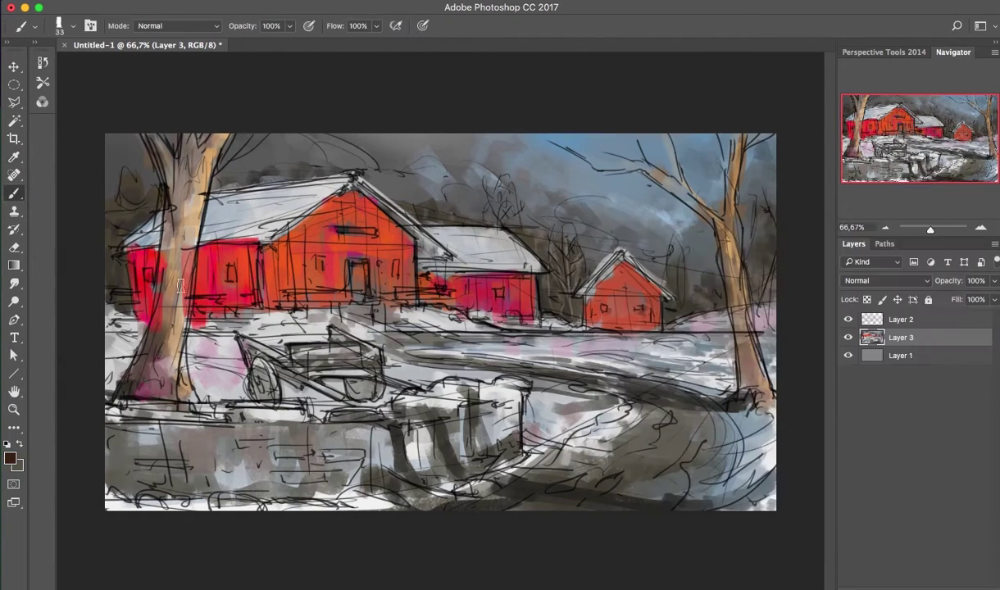
{"action": "left_click_drag", "start_coordinate": [180, 285], "coordinate": [132, 271]}
{"action": "left_click_drag", "start_coordinate": [196, 238], "coordinate": [246, 295]}
{"action": "left_click", "coordinate": [10, 458]}
{"action": "key", "text": "Return"}
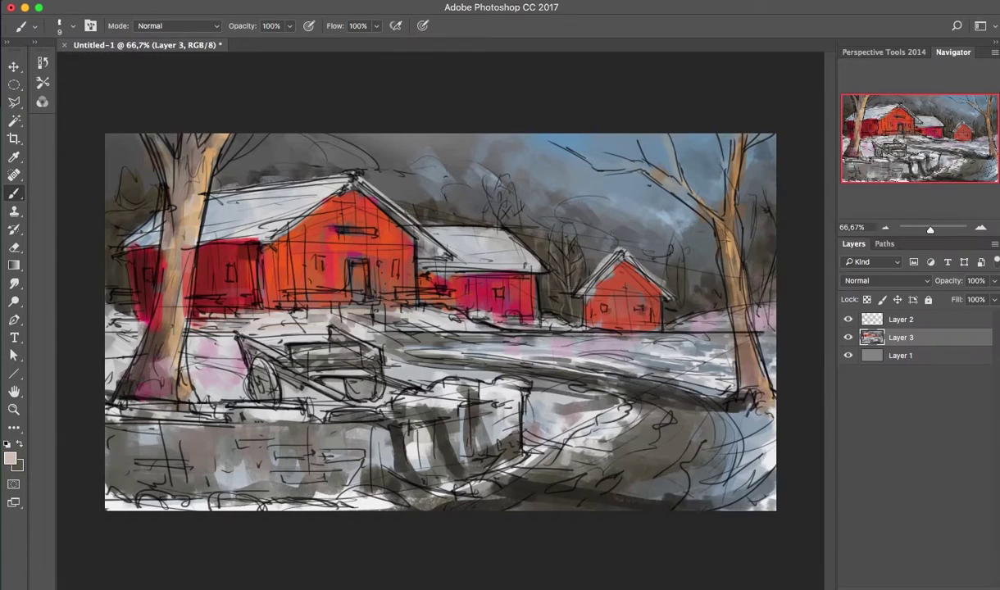
{"action": "left_click_drag", "start_coordinate": [438, 296], "coordinate": [282, 291]}
{"action": "left_click_drag", "start_coordinate": [434, 291], "coordinate": [639, 303]}
- Redraw black lines on the barn roof edge, wall base and cart wheel
{"action": "key", "text": "d"}
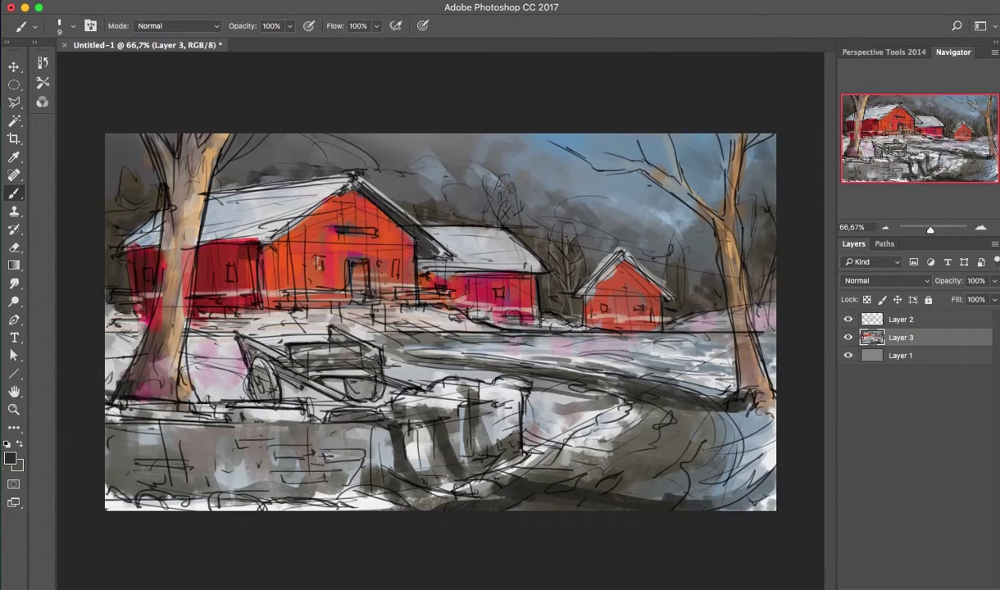
{"action": "mouse_move", "coordinate": [262, 233]}
{"action": "left_mouse_down"}
{"action": "mouse_move", "coordinate": [394, 237]}
{"action": "mouse_move", "coordinate": [446, 260]}
{"action": "left_mouse_up"}
{"action": "left_click_drag", "start_coordinate": [240, 331], "coordinate": [279, 364]}
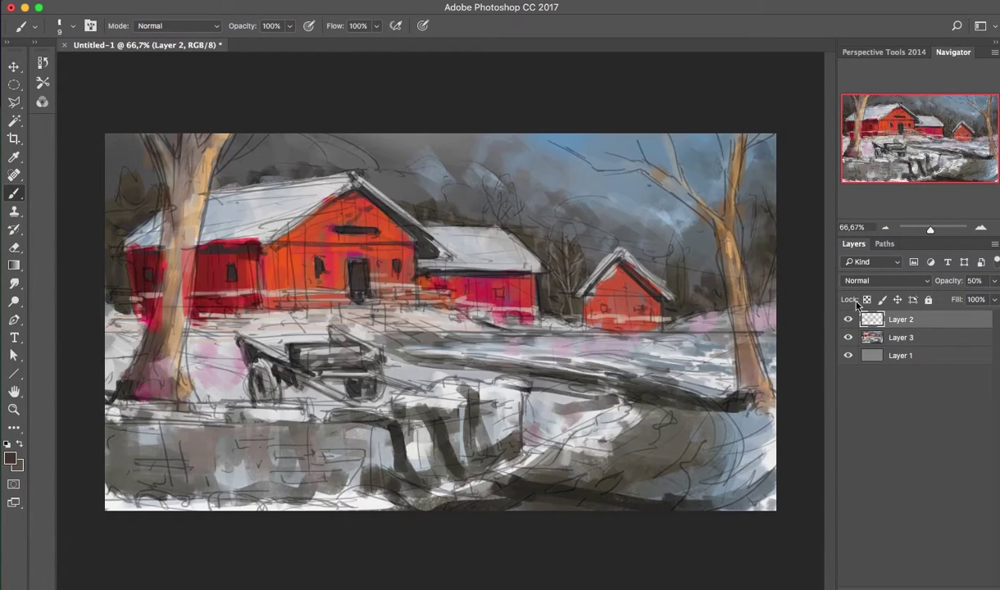
- Resample the image in Image Size and paint dark strokes near the right tree base
{"action": "key", "text": "ctrl+alt+i"}
{"action": "key", "text": "Return"}
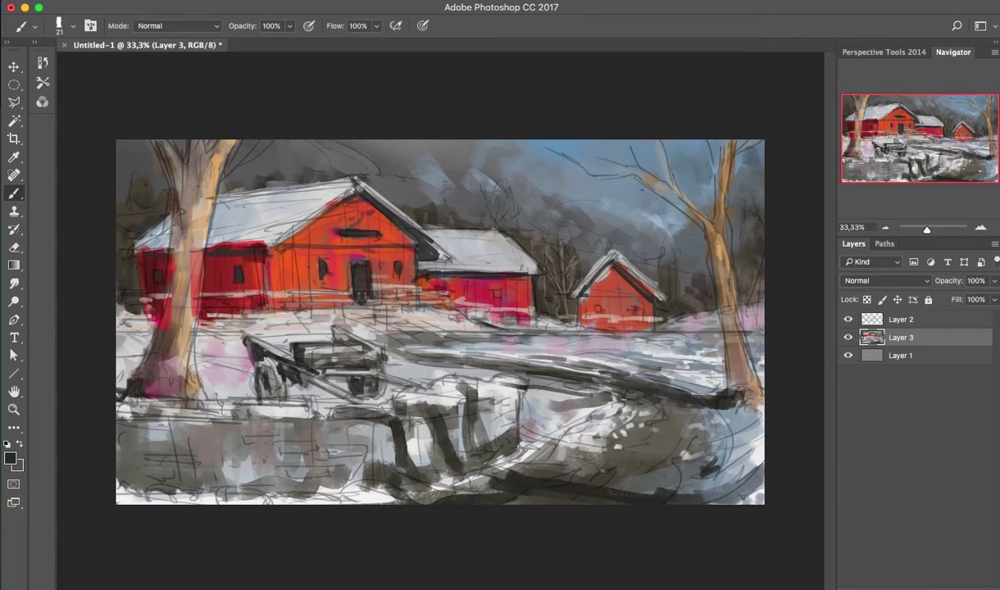
{"action": "left_click_drag", "start_coordinate": [680, 393], "coordinate": [713, 467]}
{"action": "key", "text": "bracketright"}
{"action": "key", "text": "bracketright"}
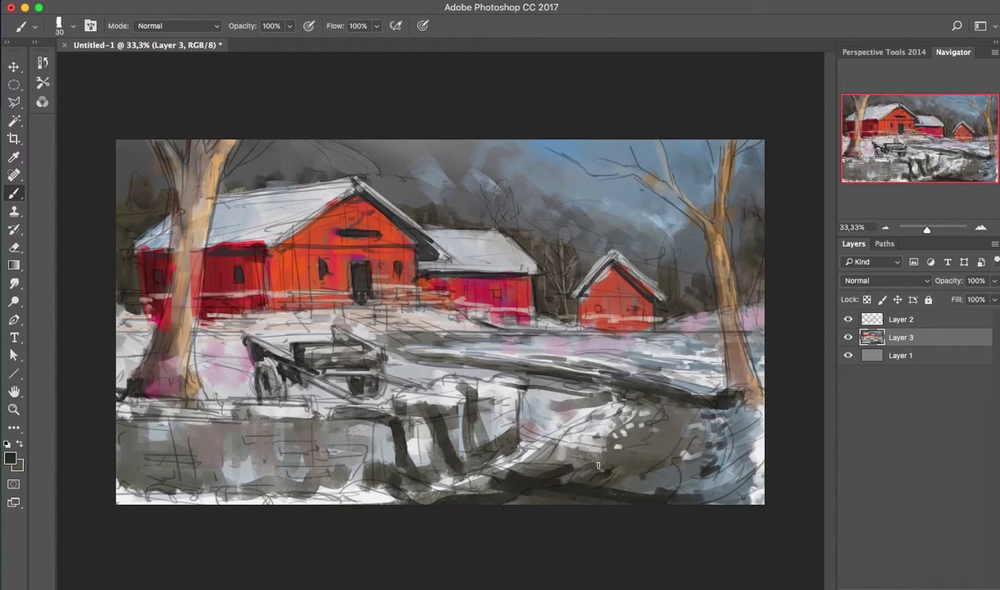
- Paint dark then light strokes across the lower-left foreground
{"action": "left_click", "coordinate": [578, 403], "text": "alt"}
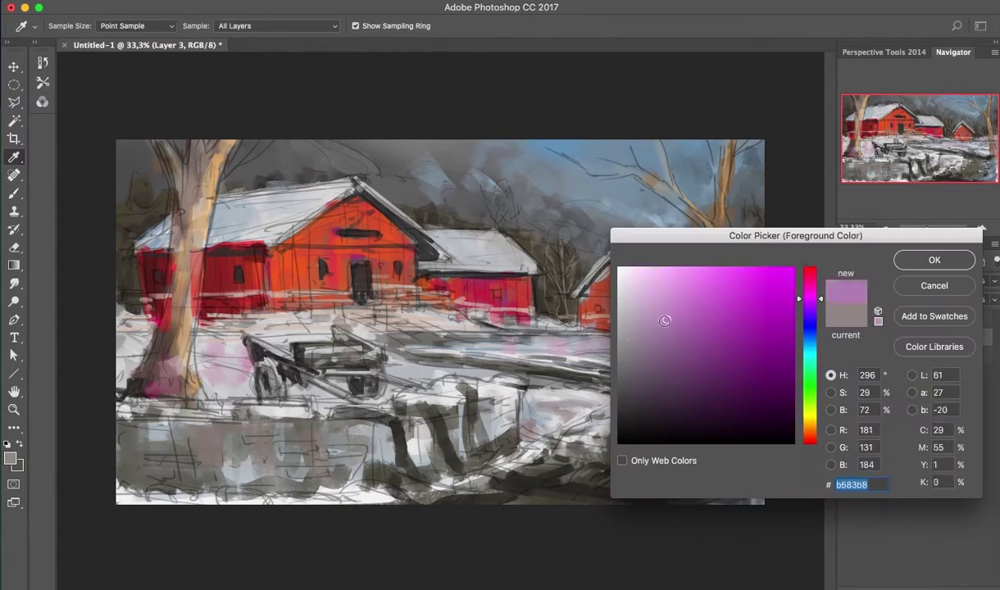
{"action": "key", "text": "Return"}
{"action": "left_click", "coordinate": [287, 440], "text": "alt"}
{"action": "left_click_drag", "start_coordinate": [123, 409], "coordinate": [131, 459]}
{"action": "mouse_move", "coordinate": [303, 399]}
{"action": "left_mouse_down"}
{"action": "mouse_move", "coordinate": [114, 396]}
{"action": "mouse_move", "coordinate": [147, 485]}
{"action": "mouse_move", "coordinate": [262, 410]}
{"action": "mouse_move", "coordinate": [246, 471]}
{"action": "left_mouse_up"}
{"action": "key", "text": "bracketleft"}
{"action": "key", "text": "bracketleft"}
{"action": "left_click", "coordinate": [295, 458], "text": "alt"}
{"action": "left_click_drag", "start_coordinate": [270, 430], "coordinate": [308, 421]}
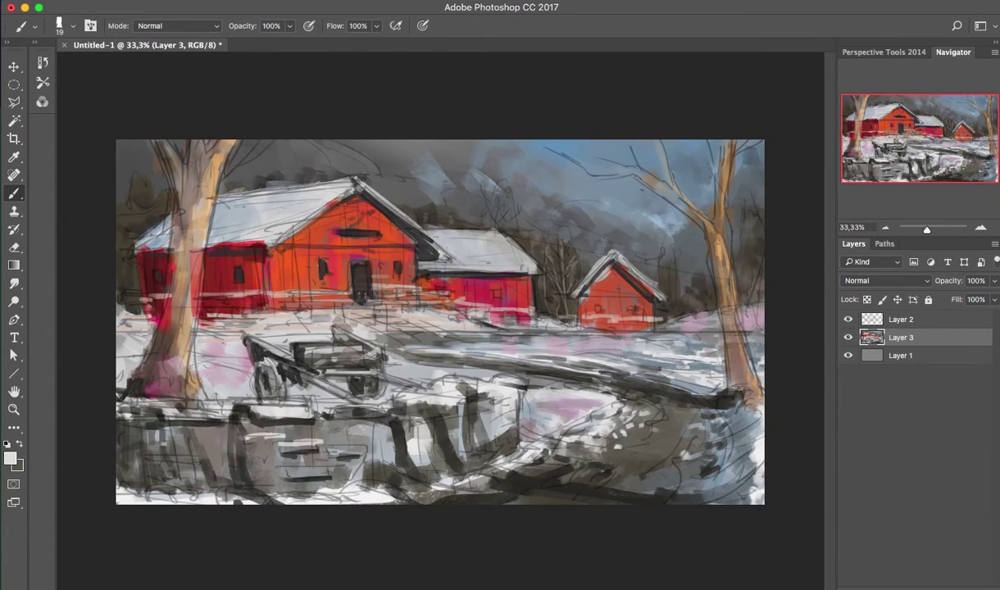
- Paint tan along the left tree trunk and repaint the barn roof light grey-blue
{"action": "key", "text": "bracketright"}
{"action": "key", "text": "bracketright"}
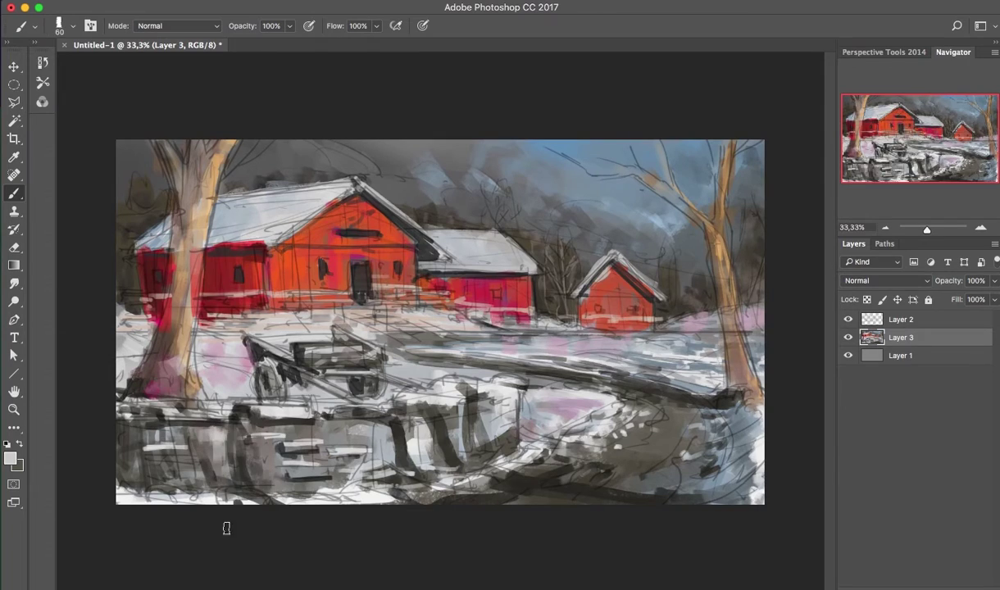
{"action": "left_click", "coordinate": [164, 363], "text": "alt"}
{"action": "mouse_move", "coordinate": [160, 381]}
{"action": "left_mouse_down"}
{"action": "mouse_move", "coordinate": [199, 146]}
{"action": "mouse_move", "coordinate": [176, 270]}
{"action": "left_mouse_up"}
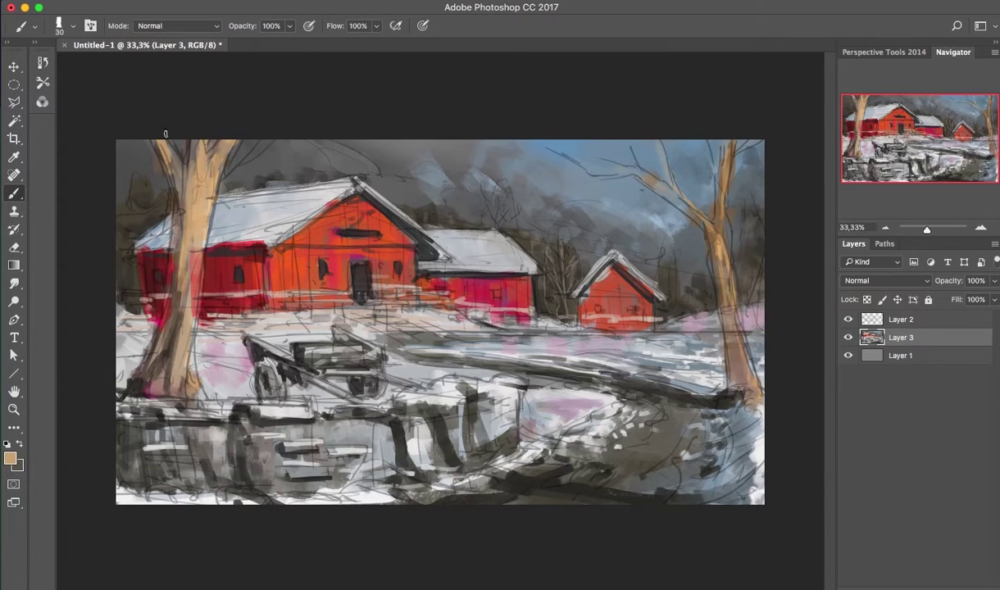
{"action": "key", "text": "bracketright"}
{"action": "key", "text": "bracketright"}
{"action": "key", "text": "bracketright"}
{"action": "left_click", "coordinate": [196, 209], "text": "alt"}
{"action": "mouse_move", "coordinate": [213, 217]}
{"action": "left_mouse_down"}
{"action": "mouse_move", "coordinate": [289, 217]}
{"action": "mouse_move", "coordinate": [213, 234]}
{"action": "left_mouse_up"}
{"action": "key", "text": "bracketleft"}
{"action": "key", "text": "bracketleft"}
{"action": "key", "text": "bracketleft"}
{"action": "left_click", "coordinate": [356, 171], "text": "alt"}
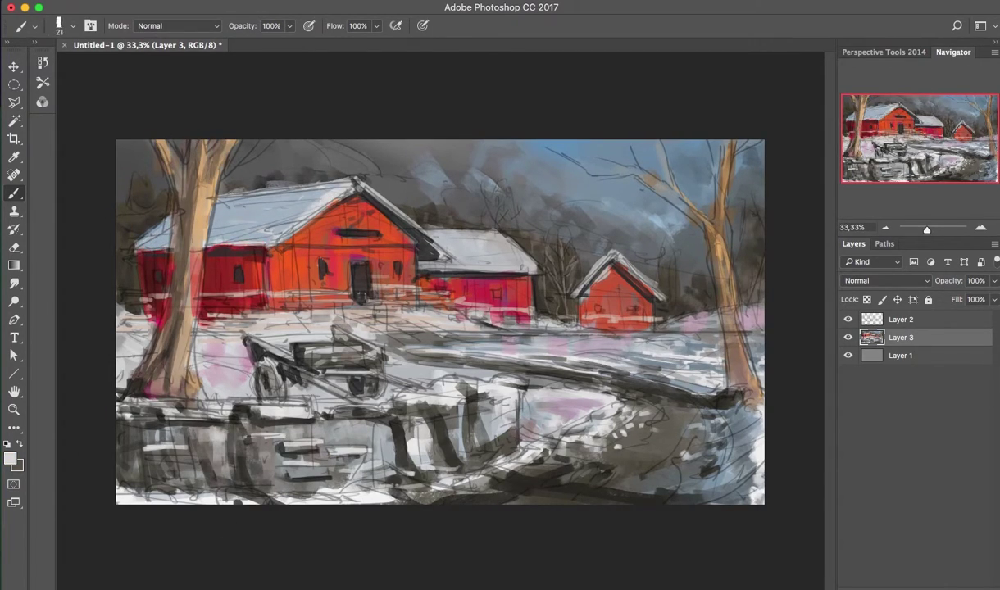
- Brush sampled tan-orange strokes across the barn fronts, then zoom in on the main barn
{"action": "key", "text": "bracketright"}
{"action": "key", "text": "bracketright"}
{"action": "key", "text": "bracketright"}
{"action": "left_click", "coordinate": [391, 264], "text": "alt"}
{"action": "left_click_drag", "start_coordinate": [391, 265], "coordinate": [303, 268]}
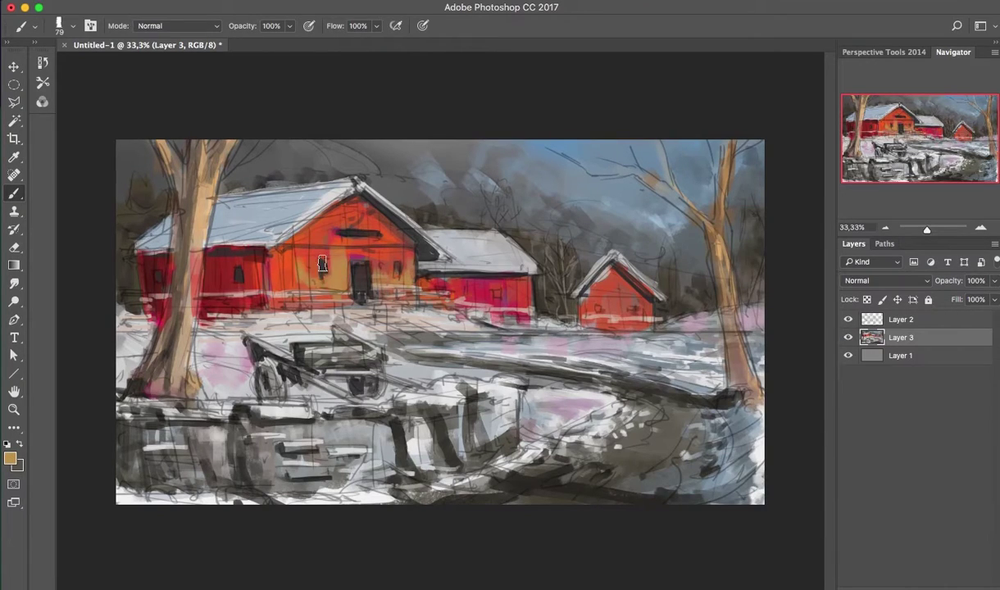
{"action": "key", "text": "bracketleft"}
{"action": "key", "text": "bracketleft"}
{"action": "key", "text": "bracketleft"}
{"action": "left_click_drag", "start_coordinate": [242, 295], "coordinate": [196, 287]}
{"action": "left_click", "coordinate": [379, 278], "text": "alt"}
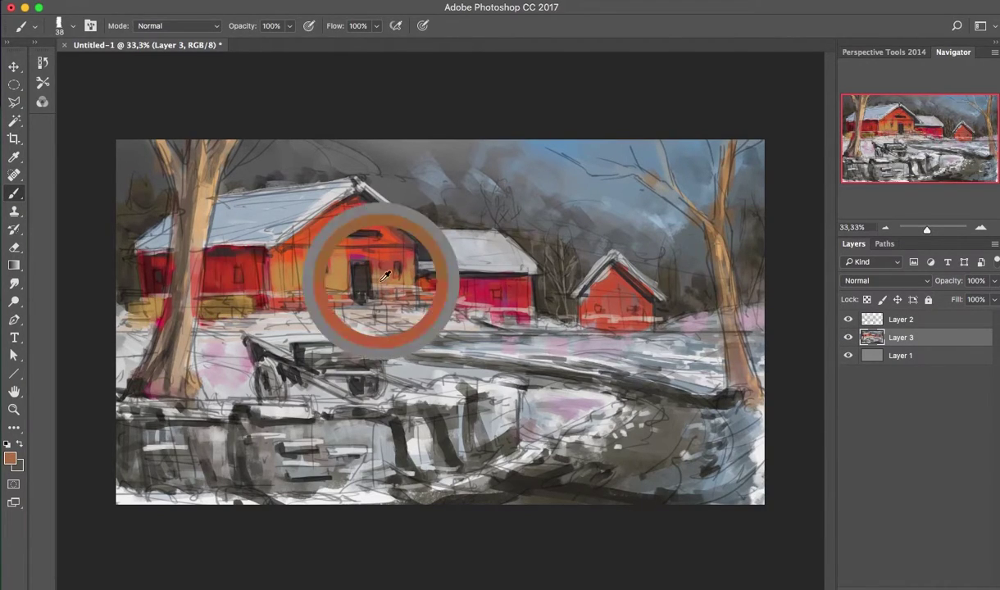
{"action": "left_click_drag", "start_coordinate": [426, 283], "coordinate": [492, 287]}
{"action": "left_click_drag", "start_coordinate": [328, 246], "coordinate": [645, 312]}
{"action": "key", "text": "alt+bracketright"}
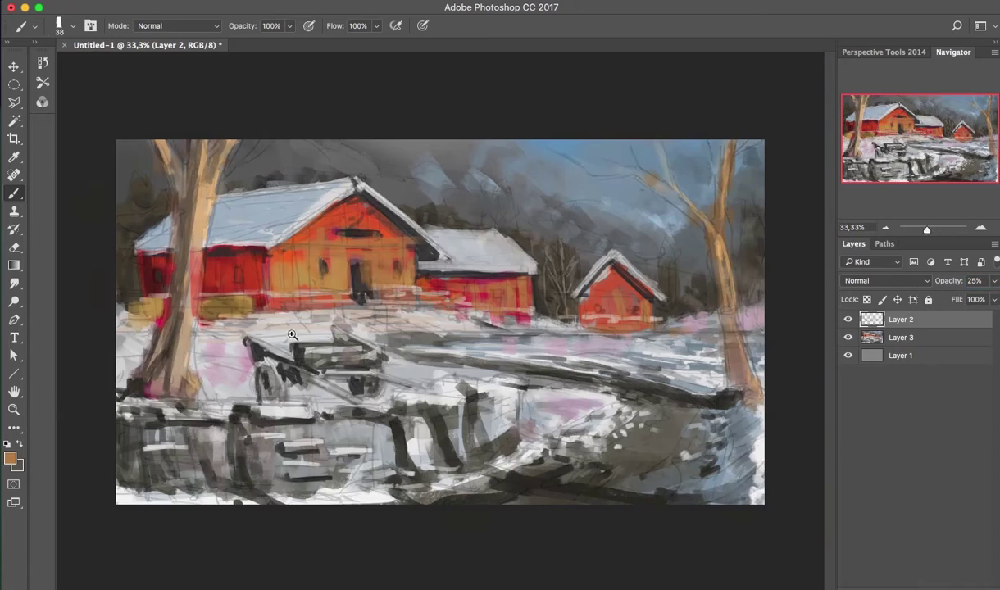
{"action": "scroll", "coordinate": [270, 271], "scroll_direction": "up", "scroll_amount": 2}
{"action": "right_click", "coordinate": [492, 351]}
- Darken the barn door, add light trim under the windows, and line the barn wall
{"action": "double_click", "coordinate": [700, 445]}
{"action": "key", "text": "alt+bracketleft"}
{"action": "left_click_drag", "start_coordinate": [439, 242], "coordinate": [439, 291]}
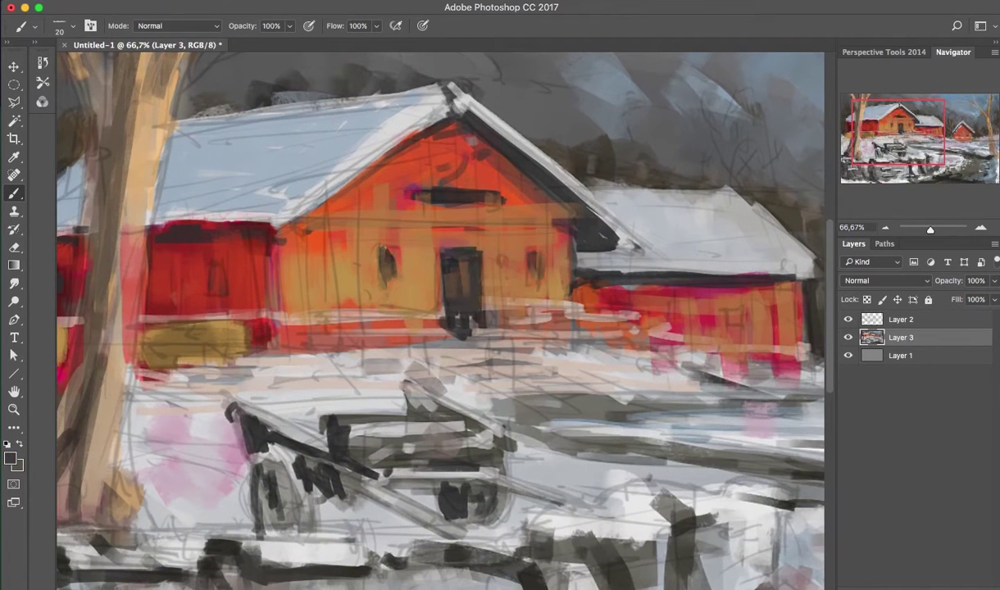
{"action": "left_click_drag", "start_coordinate": [410, 199], "coordinate": [504, 198]}
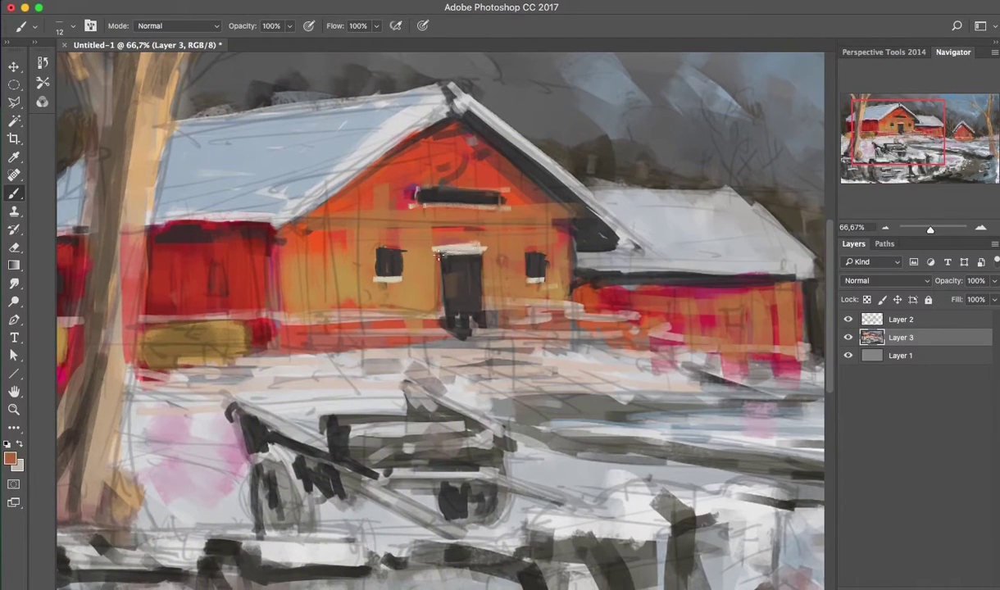
{"action": "left_click", "coordinate": [459, 310], "text": "alt"}
{"action": "mouse_move", "coordinate": [413, 233]}
{"action": "left_mouse_down"}
{"action": "mouse_move", "coordinate": [467, 238]}
{"action": "mouse_move", "coordinate": [443, 319]}
{"action": "left_mouse_up"}
{"action": "key", "text": "bracketleft"}
{"action": "key", "text": "bracketleft"}
{"action": "key", "text": "bracketleft"}
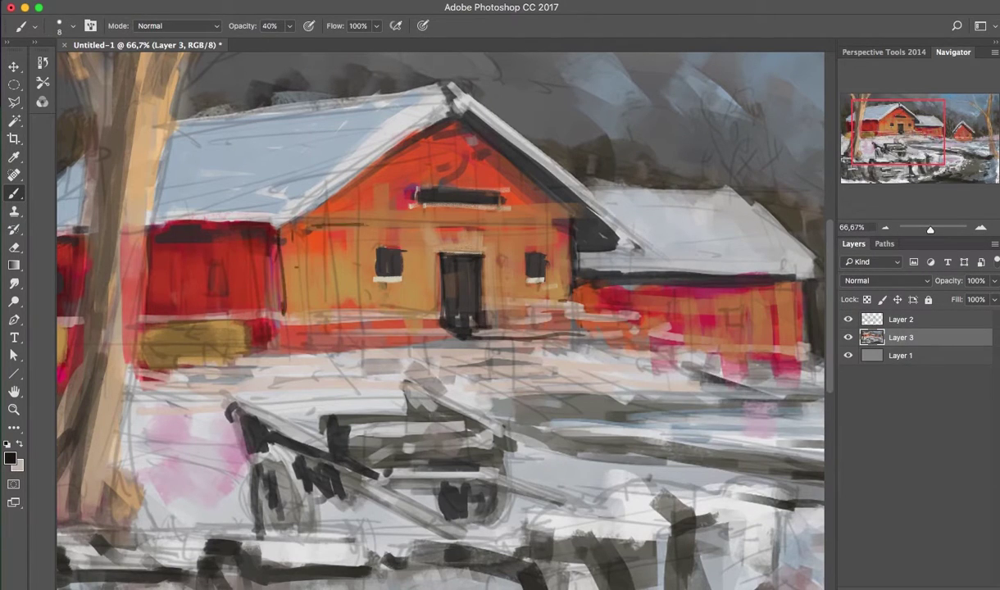
{"action": "mouse_move", "coordinate": [279, 220]}
{"action": "left_mouse_down"}
{"action": "mouse_move", "coordinate": [566, 215]}
{"action": "mouse_move", "coordinate": [541, 212]}
{"action": "left_mouse_up"}
{"action": "key", "text": "3"}
{"action": "left_click_drag", "start_coordinate": [281, 220], "coordinate": [268, 320]}
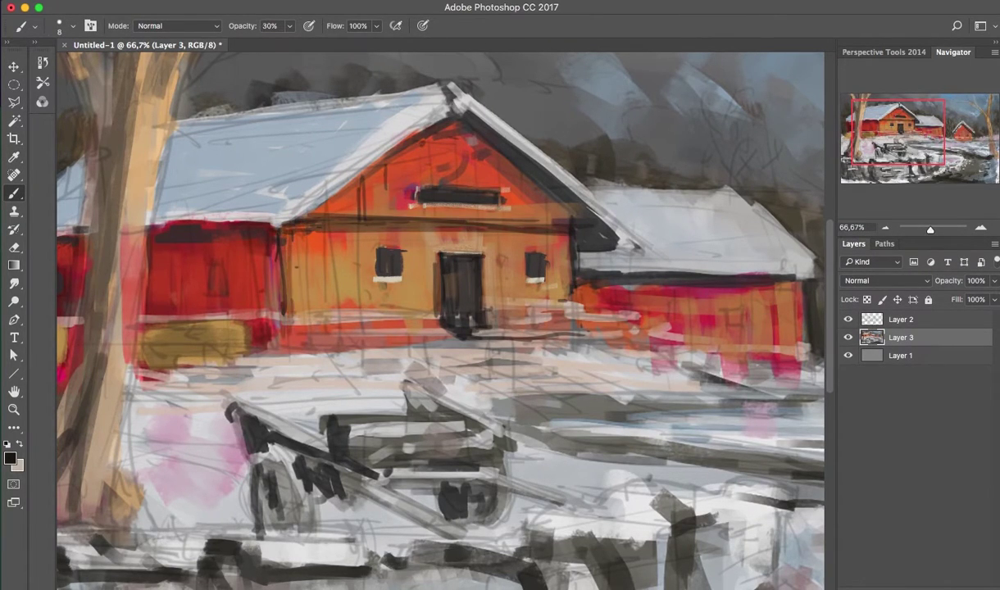
- Zoom out and set a larger dark brush at 70% opacity on Layer 3
{"action": "key", "text": "period"}
{"action": "key", "text": "alt+bracketleft"}
{"action": "key", "text": "alt+bracketleft"}
{"action": "key", "text": "ctrl+minus"}
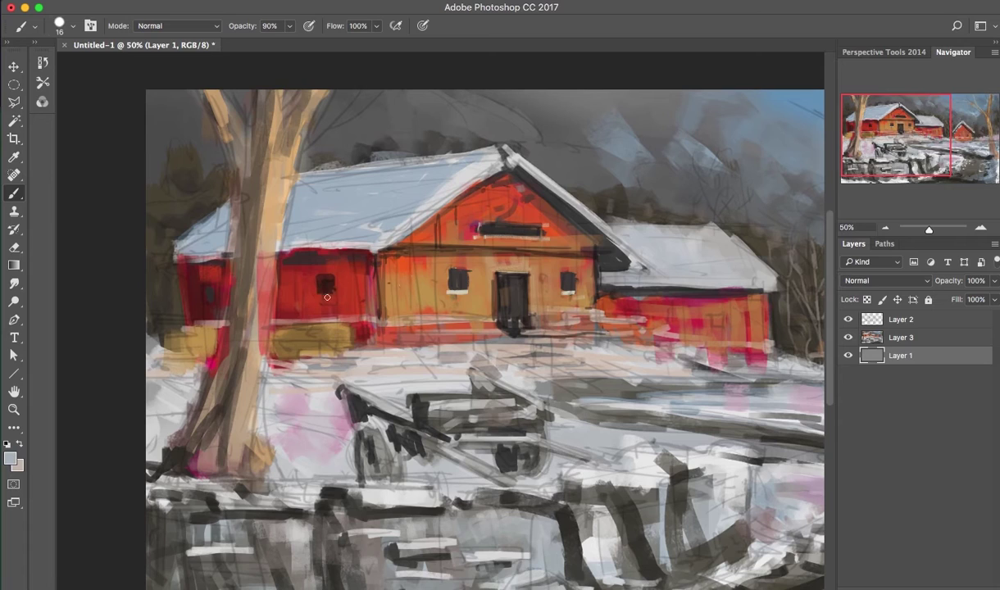
{"action": "key", "text": "alt+bracketright"}
{"action": "key", "text": "7"}
{"action": "left_click", "coordinate": [268, 306], "text": "alt"}
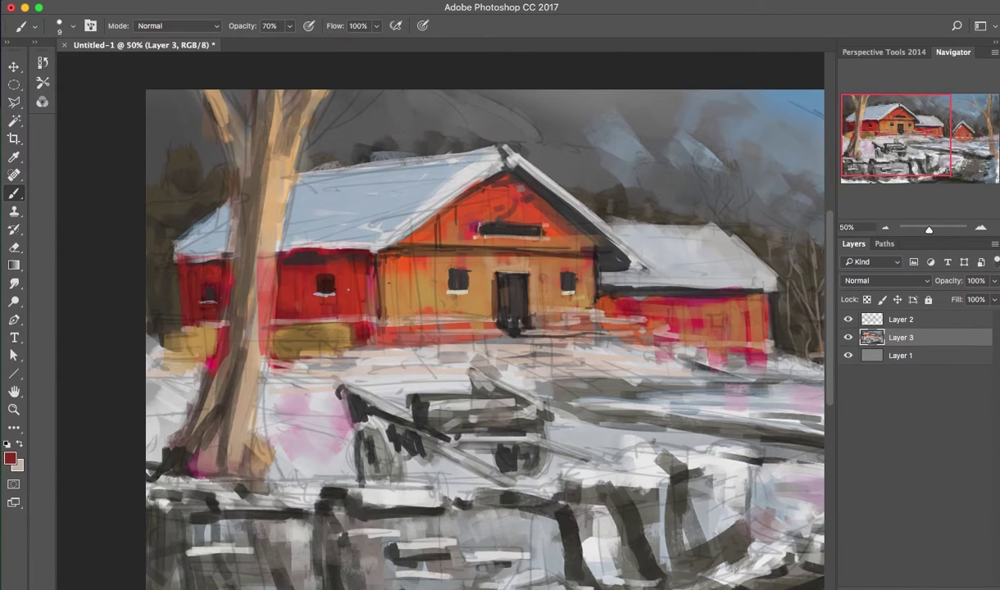
- Paint light snow on the middle building's roof with a flat brush
{"action": "right_click", "coordinate": [220, 259]}
{"action": "left_click", "coordinate": [191, 187]}
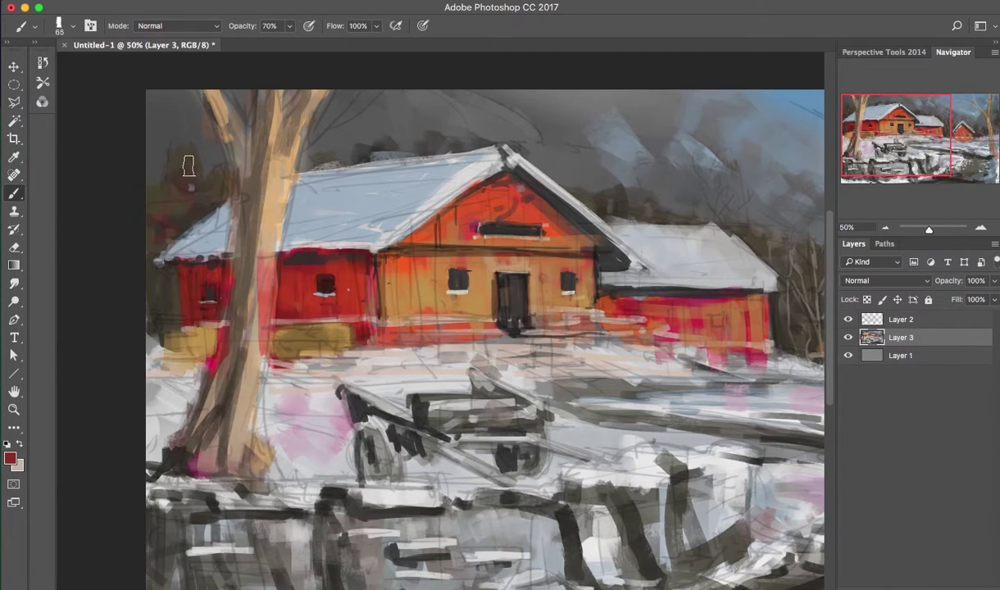
{"action": "scroll", "coordinate": [189, 166], "scroll_direction": "right", "scroll_amount": 5}
{"action": "left_click", "coordinate": [187, 215], "text": "alt"}
{"action": "scroll", "coordinate": [447, 247], "scroll_direction": "left", "scroll_amount": 3}
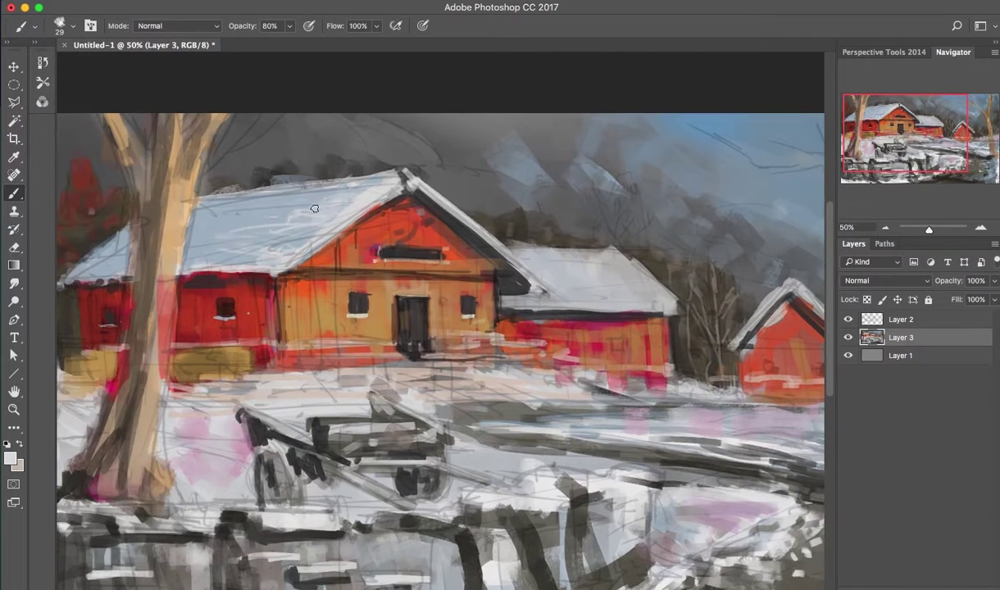
{"action": "left_click_drag", "start_coordinate": [631, 239], "coordinate": [578, 286]}
{"action": "left_click_drag", "start_coordinate": [534, 254], "coordinate": [631, 286]}
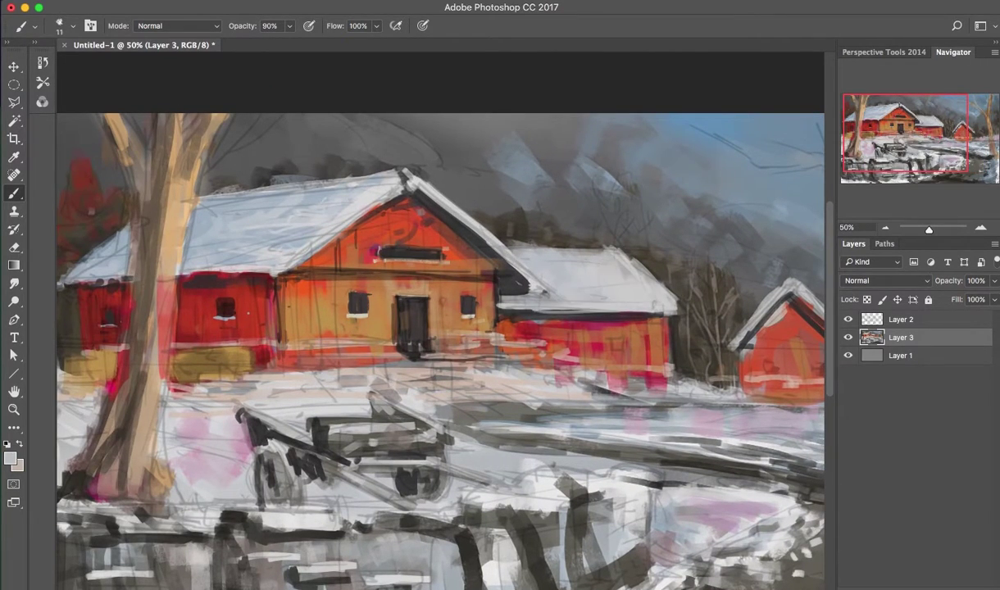
- Add grey, dark and light snow strokes on the ground before and under the barns
{"action": "left_click", "coordinate": [223, 302], "text": "alt"}
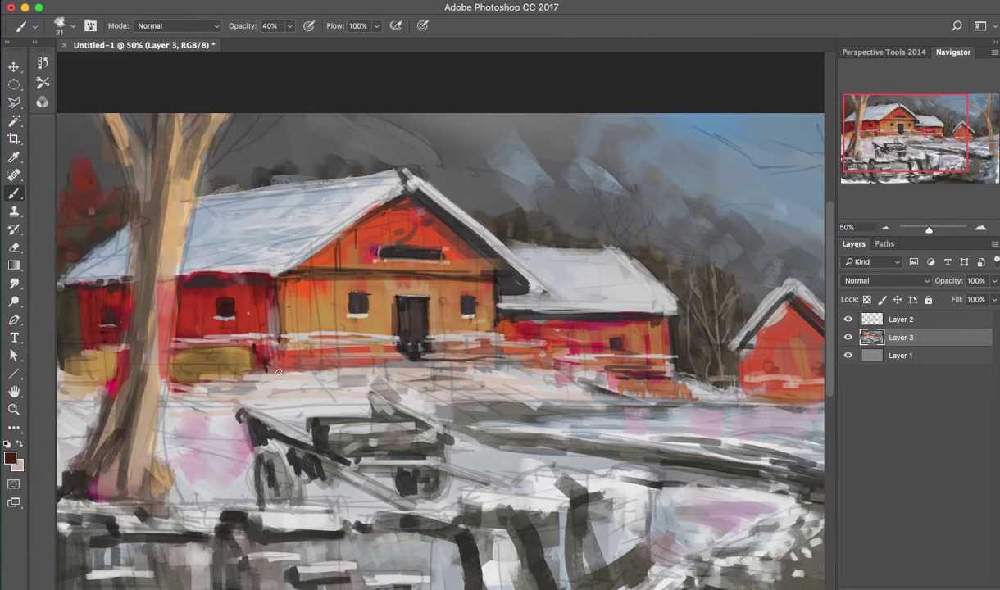
{"action": "left_click_drag", "start_coordinate": [170, 379], "coordinate": [341, 395]}
{"action": "key", "text": "0"}
{"action": "left_click_drag", "start_coordinate": [400, 377], "coordinate": [427, 397]}
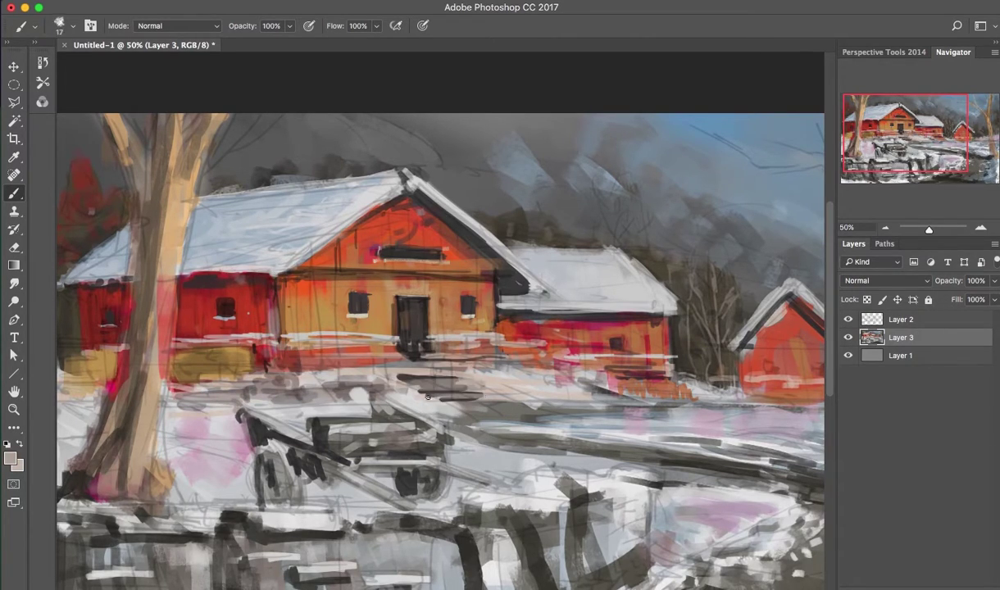
{"action": "left_click_drag", "start_coordinate": [283, 350], "coordinate": [480, 349]}
{"action": "left_click", "coordinate": [479, 332], "text": "alt"}
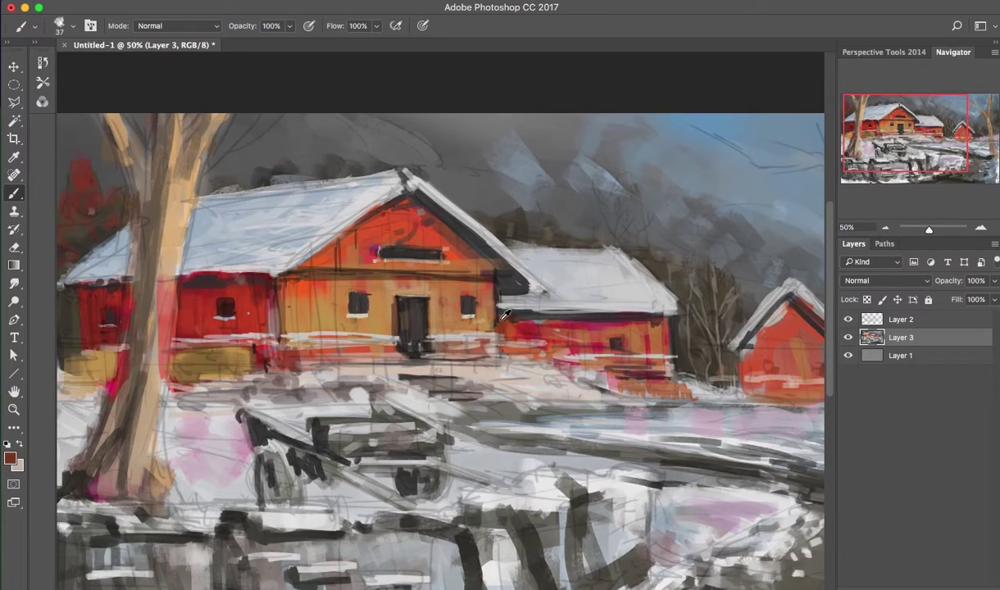
{"action": "left_click", "coordinate": [554, 359], "text": "alt"}
{"action": "left_click_drag", "start_coordinate": [384, 347], "coordinate": [523, 358]}
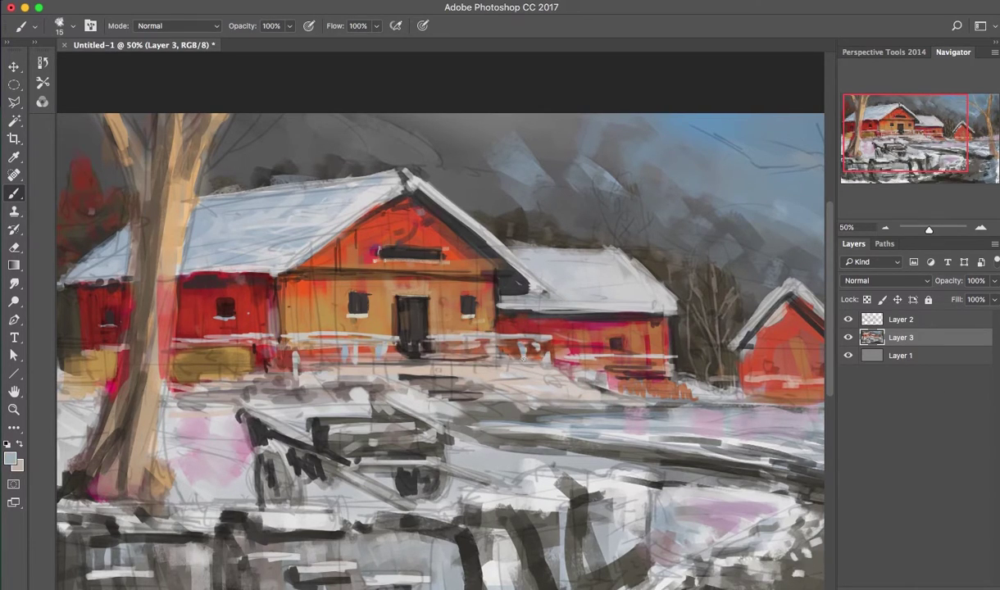
{"action": "scroll", "coordinate": [561, 351], "scroll_direction": "right", "scroll_amount": 5}
- Add light grey snow along the barn's right roof slope and beneath the barn
{"action": "left_click", "coordinate": [505, 286], "text": "alt"}
{"action": "key", "text": "0"}
{"action": "left_click_drag", "start_coordinate": [515, 270], "coordinate": [600, 336]}
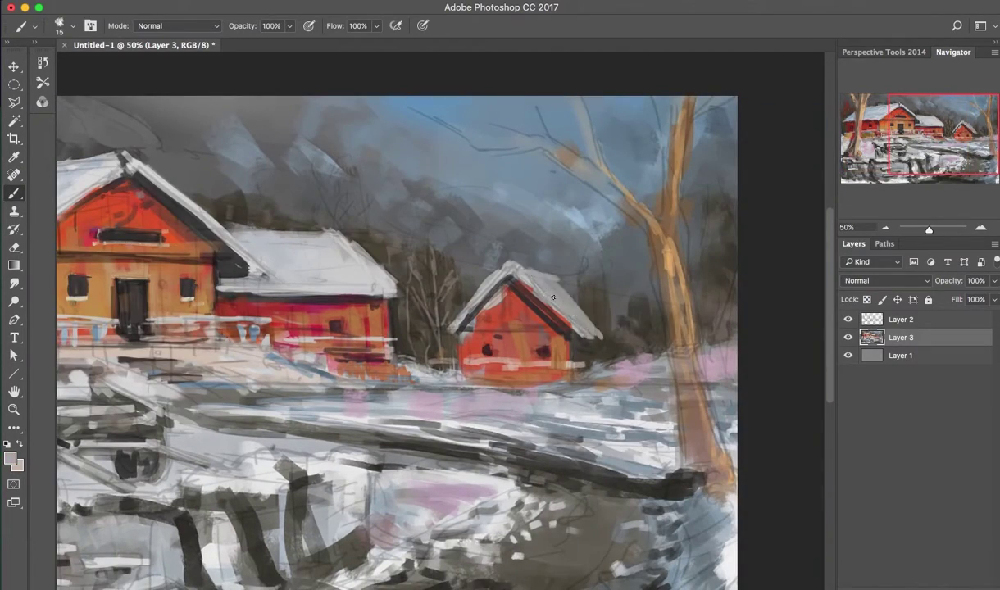
{"action": "left_click", "coordinate": [587, 347], "text": "alt"}
{"action": "left_click_drag", "start_coordinate": [365, 377], "coordinate": [631, 371]}
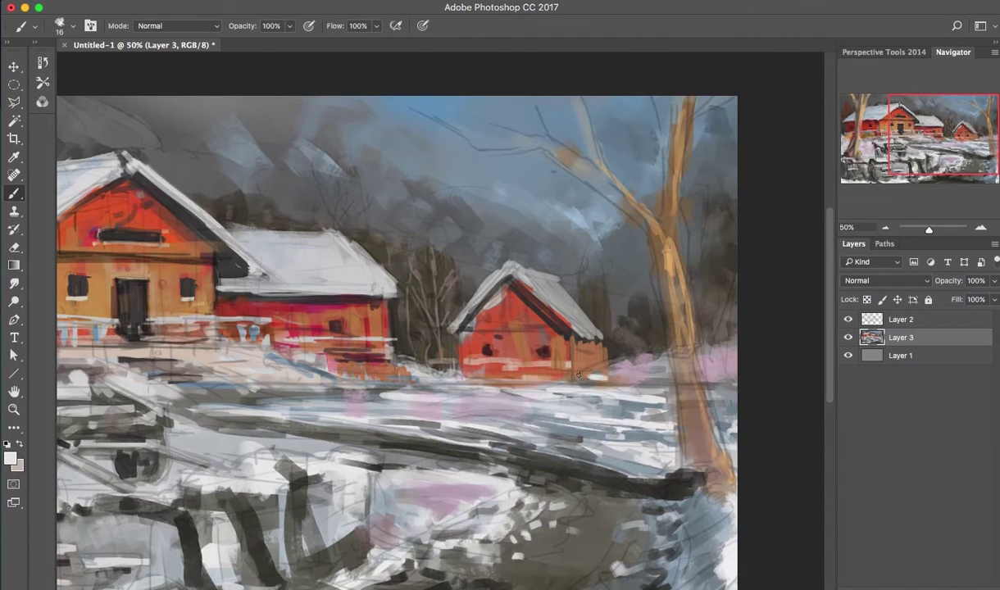
- Add light snow near the barn fences and thin dark lines below the barns
{"action": "left_click", "coordinate": [642, 363], "text": "alt"}
{"action": "left_click", "coordinate": [473, 390], "text": "alt"}
{"action": "key", "text": "ctrl+minus"}
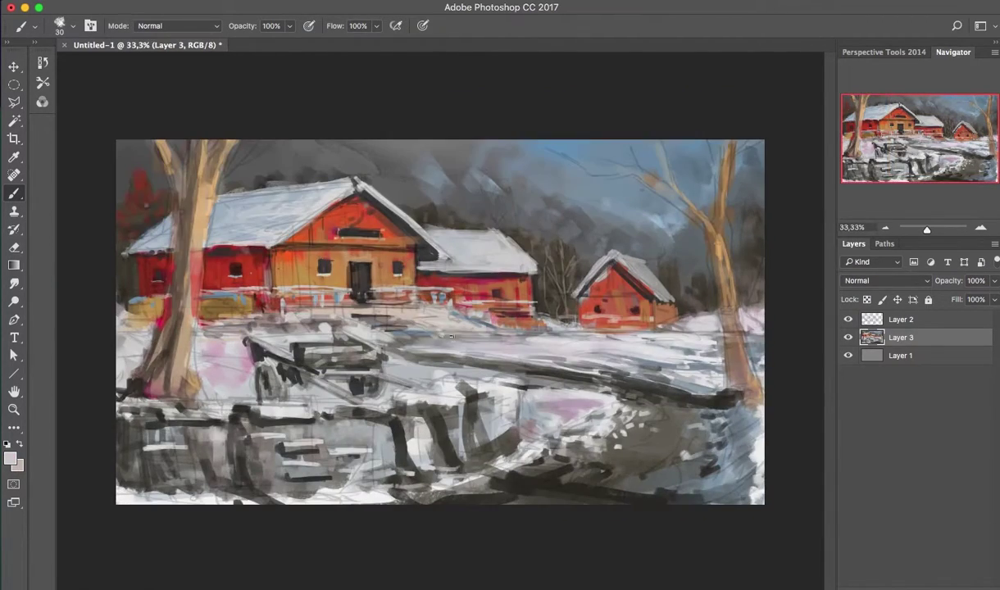
{"action": "left_click_drag", "start_coordinate": [538, 331], "coordinate": [434, 322]}
{"action": "key", "text": "bracketleft"}
{"action": "key", "text": "bracketleft"}
{"action": "key", "text": "bracketleft"}
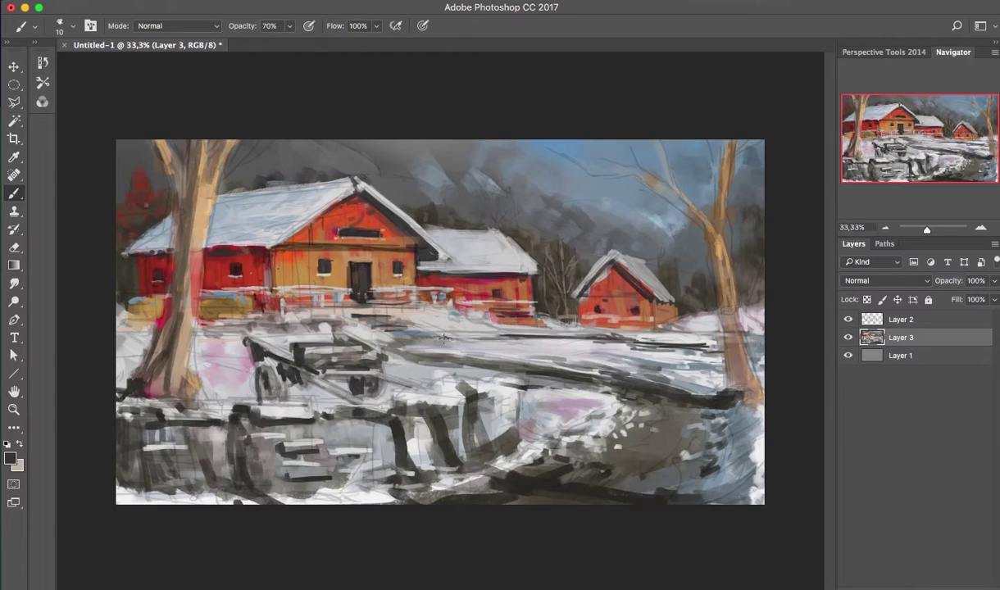
{"action": "left_click_drag", "start_coordinate": [378, 342], "coordinate": [589, 328]}
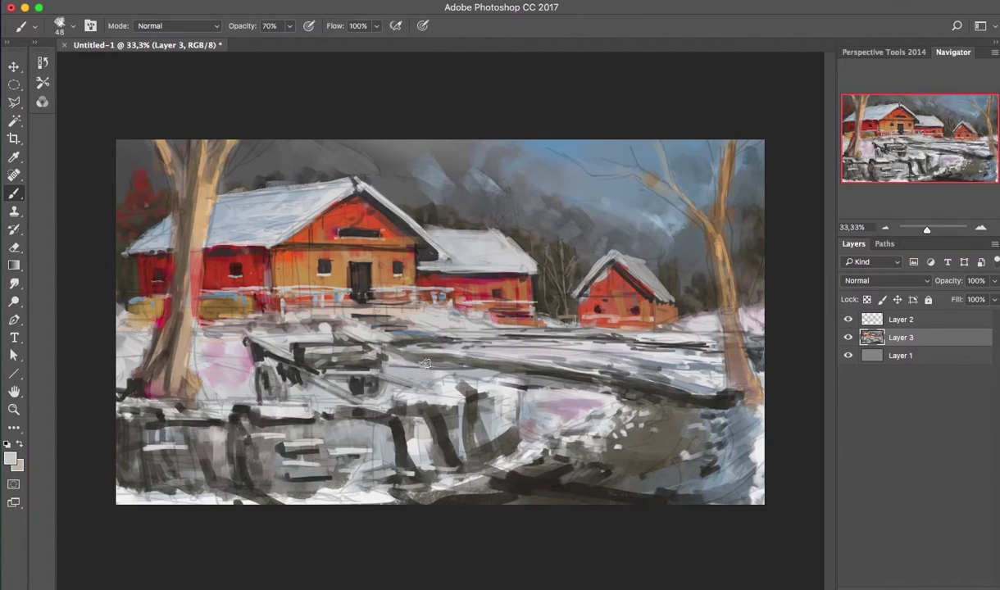
- Paint brown fence boards at full opacity across the lower foreground
{"action": "key", "text": "0"}
{"action": "mouse_move", "coordinate": [435, 352]}
{"action": "left_mouse_down"}
{"action": "mouse_move", "coordinate": [492, 385]}
{"action": "mouse_move", "coordinate": [467, 418]}
{"action": "left_mouse_up"}
{"action": "mouse_move", "coordinate": [360, 402]}
{"action": "left_mouse_down"}
{"action": "mouse_move", "coordinate": [269, 440]}
{"action": "mouse_move", "coordinate": [152, 410]}
{"action": "left_mouse_up"}
{"action": "left_click_drag", "start_coordinate": [443, 352], "coordinate": [548, 363]}
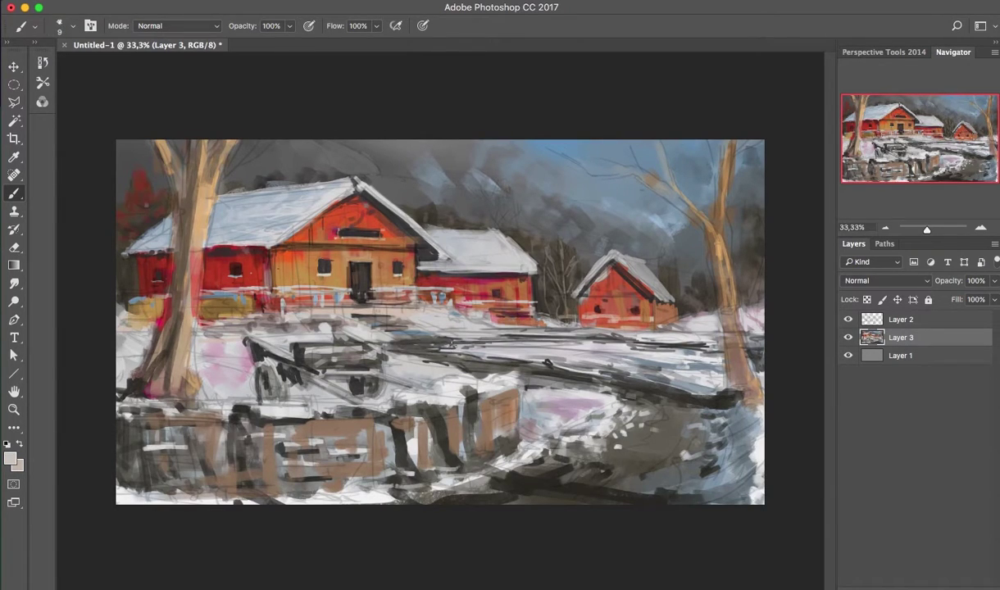
- Flip the canvas and skew Layers 2 and 3 by pulling their bottom-right corner
{"action": "key", "text": "h"}
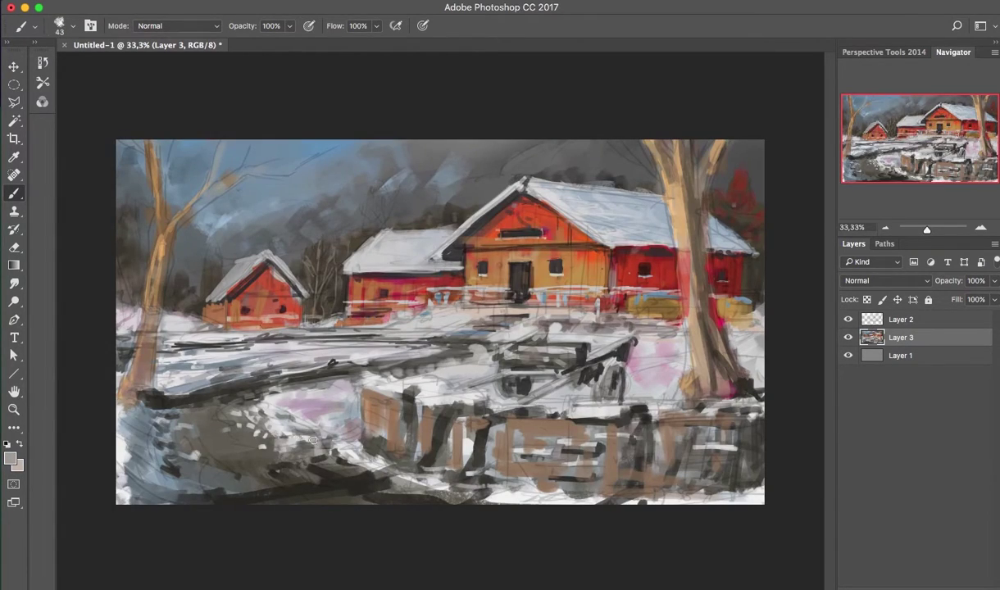
{"action": "left_click", "coordinate": [900, 319], "text": "shift"}
{"action": "key", "text": "ctrl+t"}
{"action": "left_click_drag", "start_coordinate": [764, 504], "coordinate": [774, 529]}
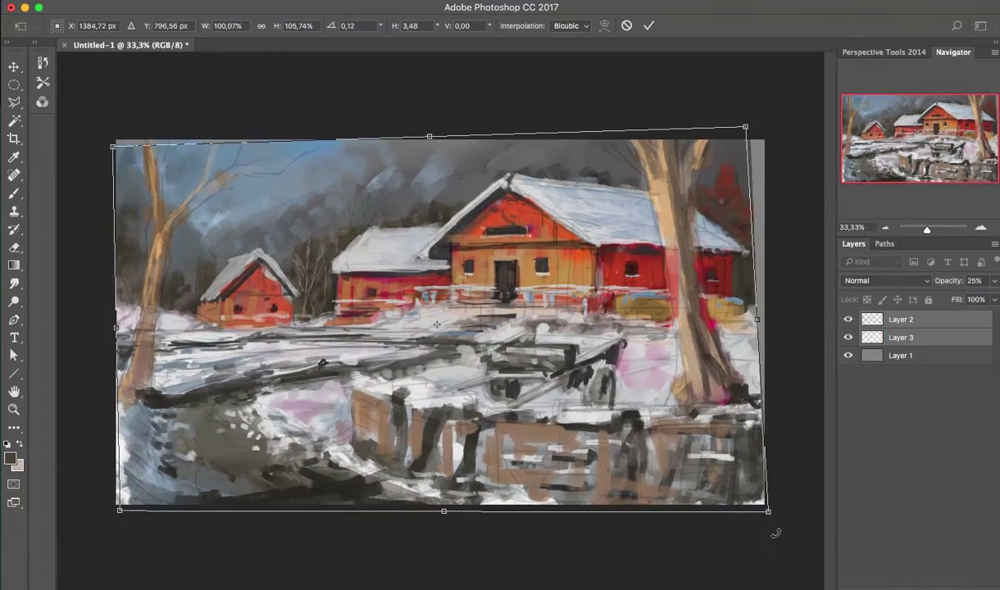
{"action": "key", "text": "Return"}
{"action": "key", "text": "alt+bracketleft"}
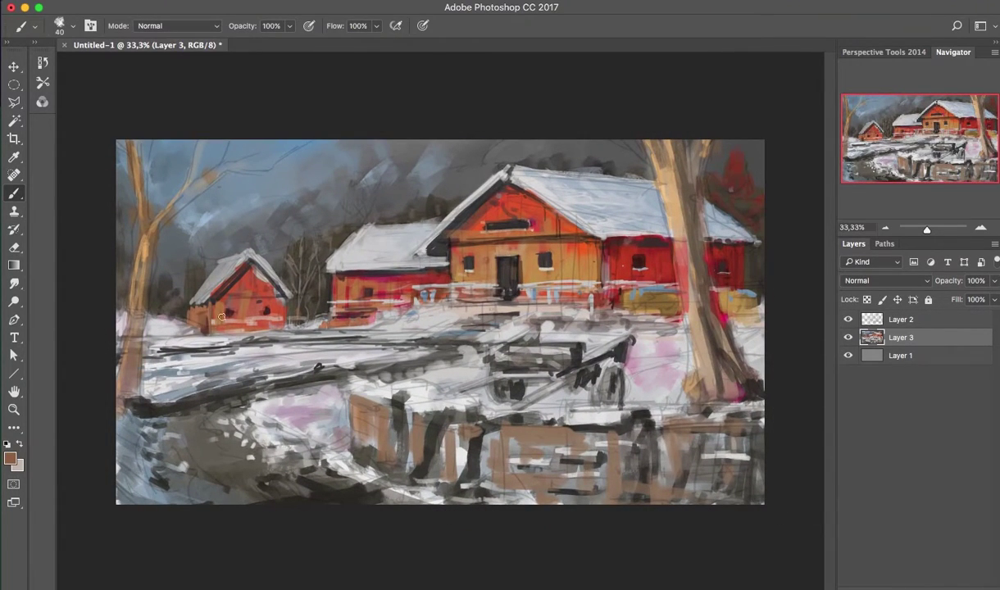
- Flip the painting back and paint light snow to the left of the cart
{"action": "left_click", "coordinate": [174, 300], "text": "alt"}
{"action": "left_click", "coordinate": [156, 324], "text": "alt"}
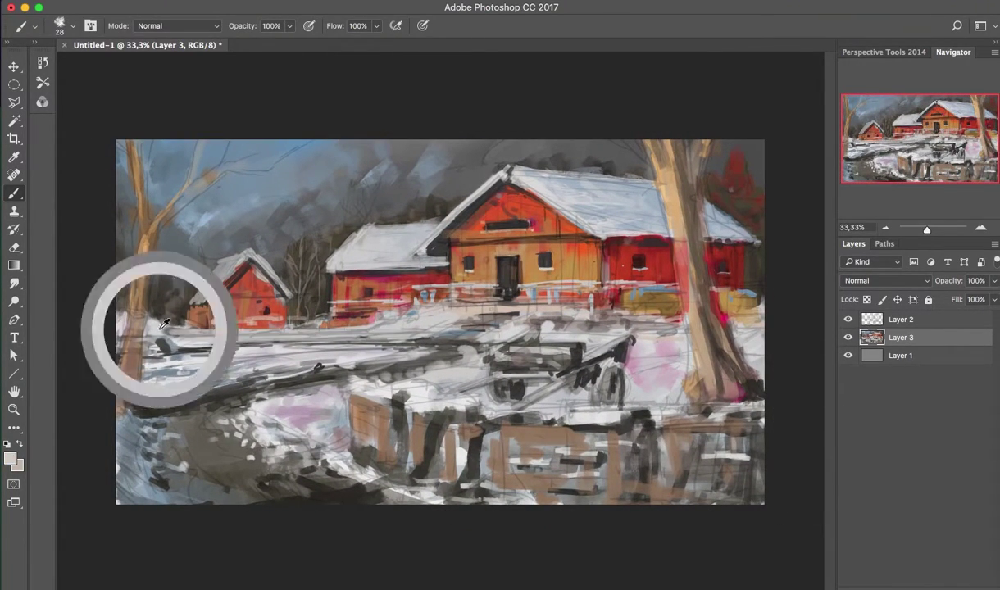
{"action": "key", "text": "h"}
{"action": "left_click", "coordinate": [654, 350], "text": "alt"}
{"action": "key", "text": "bracketleft"}
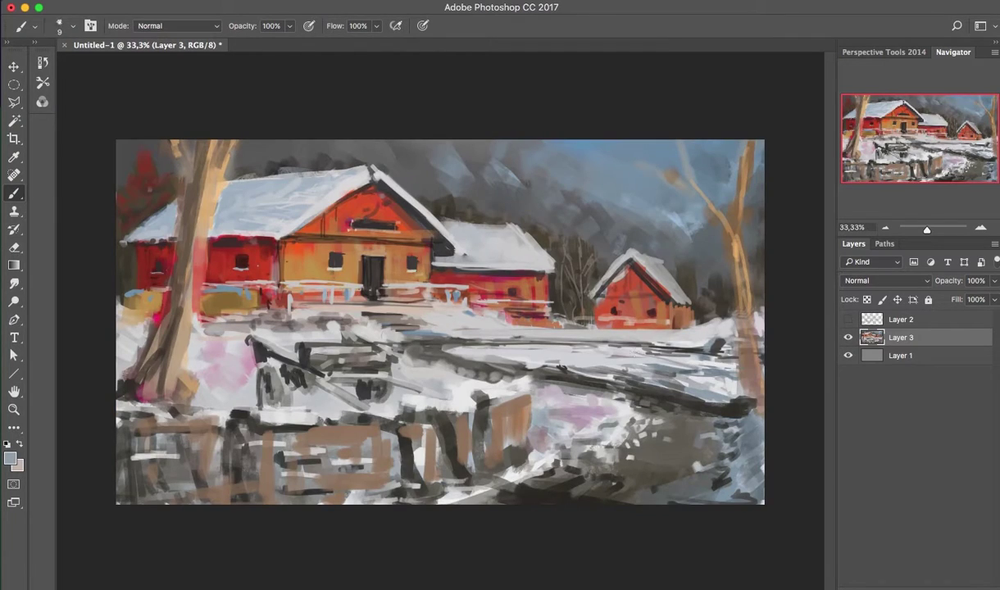
{"action": "left_click", "coordinate": [587, 297], "text": "alt"}
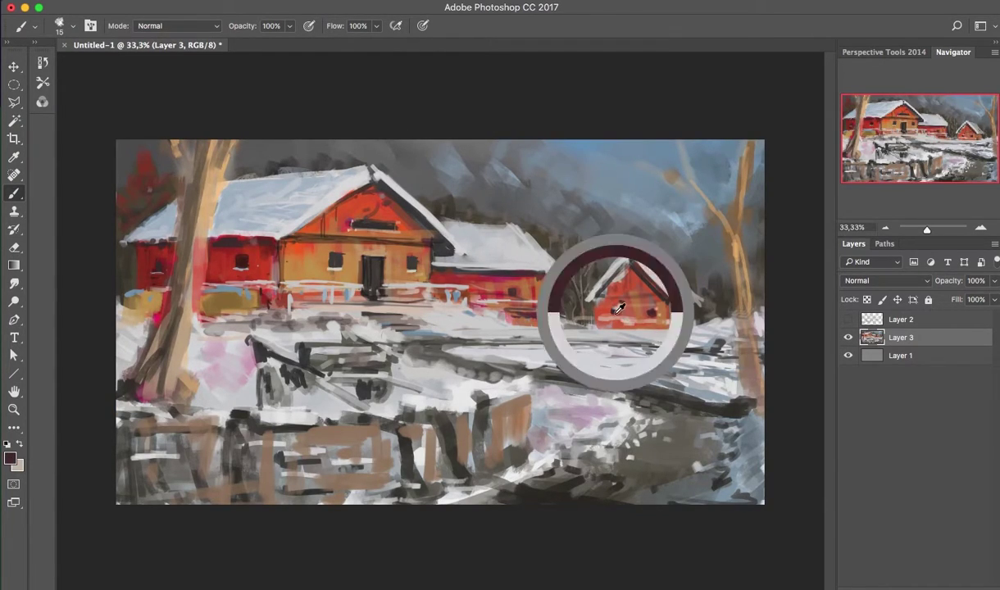
{"action": "left_click", "coordinate": [687, 302], "text": "alt"}
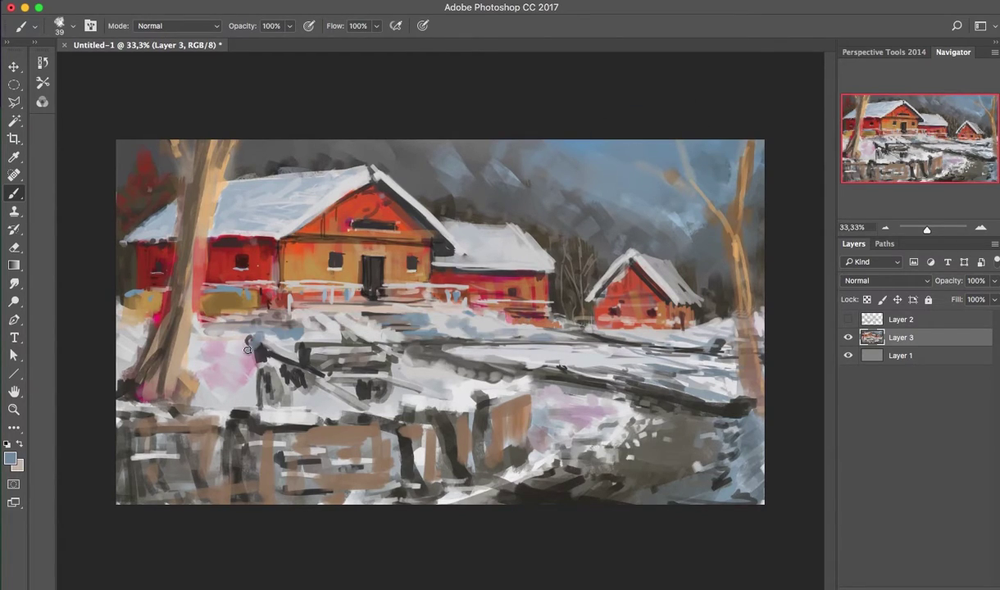
{"action": "mouse_move", "coordinate": [297, 330]}
{"action": "left_mouse_down"}
{"action": "mouse_move", "coordinate": [188, 345]}
{"action": "mouse_move", "coordinate": [320, 383]}
{"action": "left_mouse_up"}
- Redraw the wooden cart with near-black strokes
{"action": "left_click", "coordinate": [224, 368], "text": "alt"}
{"action": "left_click", "coordinate": [261, 351], "text": "alt"}
{"action": "mouse_move", "coordinate": [263, 336]}
{"action": "left_mouse_down"}
{"action": "mouse_move", "coordinate": [327, 311]}
{"action": "mouse_move", "coordinate": [260, 389]}
{"action": "mouse_move", "coordinate": [295, 385]}
{"action": "left_mouse_up"}
{"action": "left_click_drag", "start_coordinate": [272, 332], "coordinate": [349, 342]}
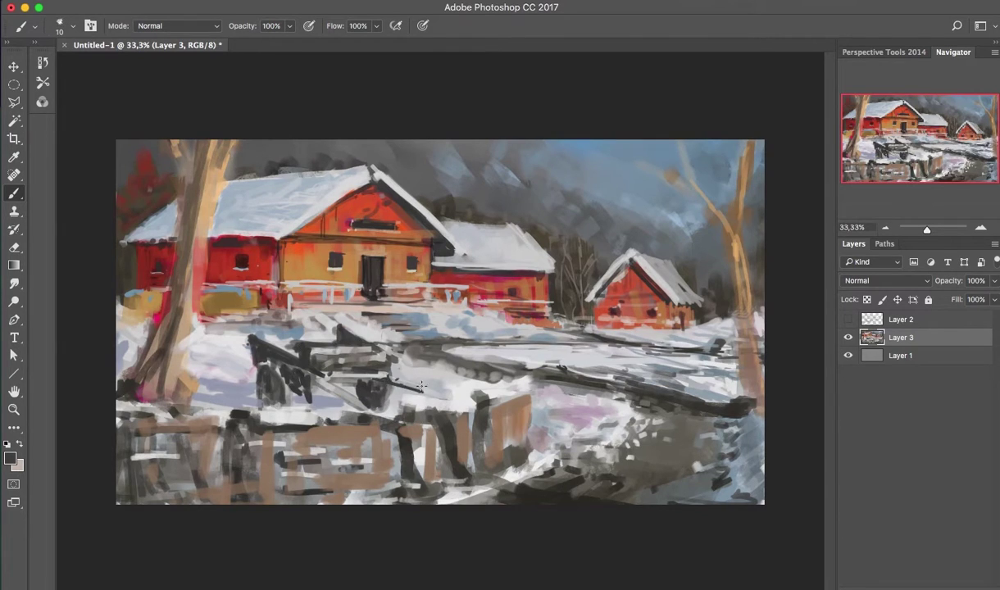
{"action": "left_click", "coordinate": [358, 394], "text": "alt"}
{"action": "left_click_drag", "start_coordinate": [369, 400], "coordinate": [454, 382]}
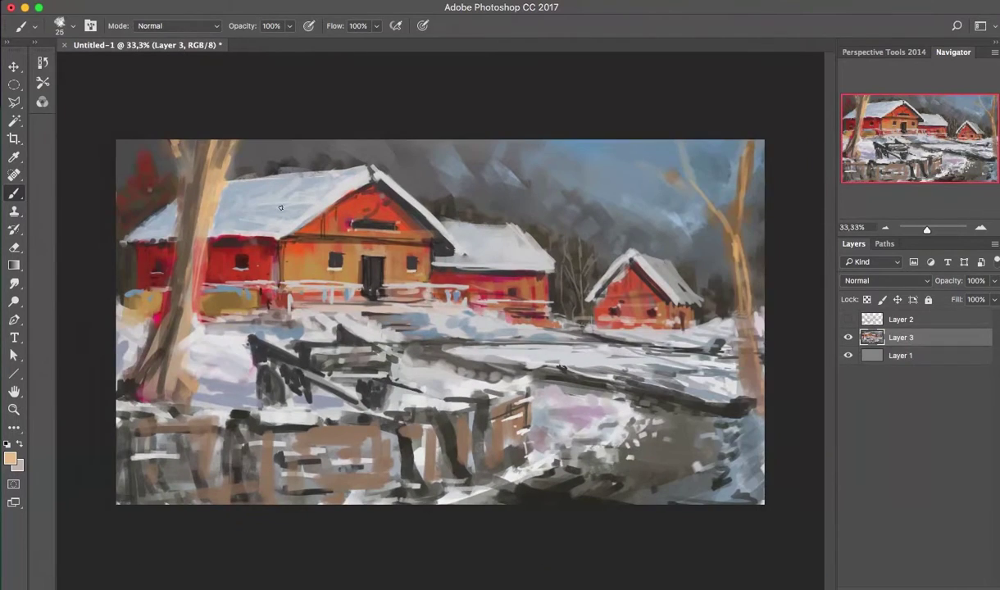
- Paint tan onto the upper-left tree's branch and trunk
{"action": "left_click", "coordinate": [225, 163], "text": "alt"}
{"action": "left_click_drag", "start_coordinate": [158, 141], "coordinate": [182, 164]}
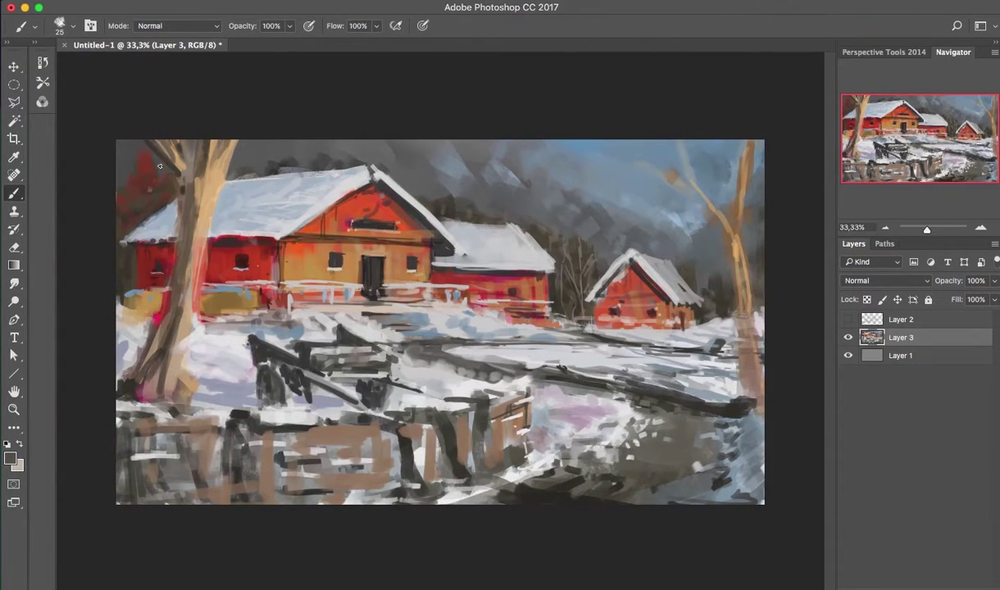
{"action": "left_click", "coordinate": [393, 192], "text": "alt"}
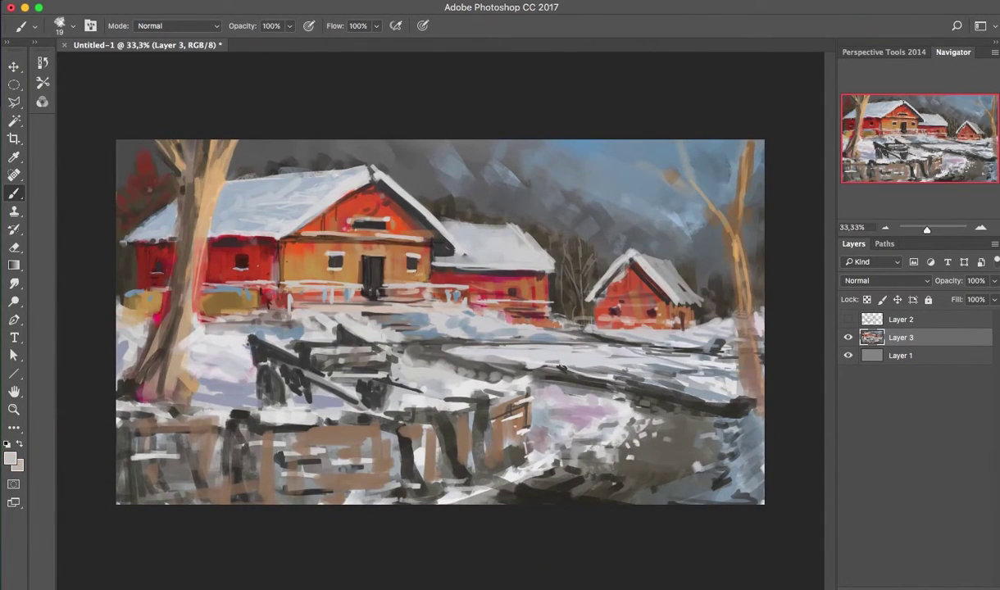
{"action": "left_click", "coordinate": [268, 321], "text": "alt"}
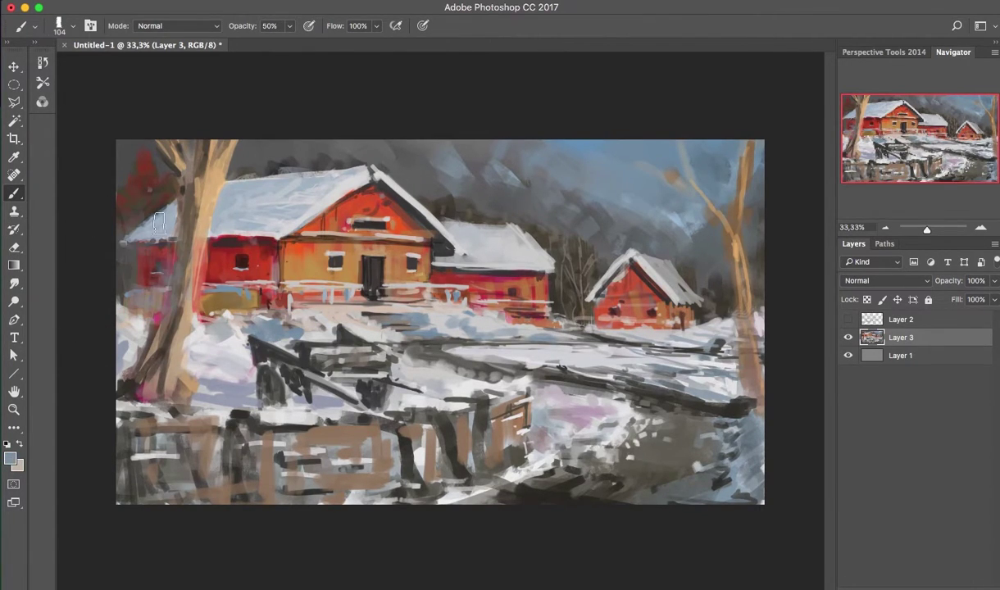
- Switch to a 9 px brush and paint orange strokes along the right tree
{"action": "right_click", "coordinate": [304, 196]}
{"action": "double_click", "coordinate": [344, 254]}
{"action": "left_click", "coordinate": [345, 185], "text": "alt"}
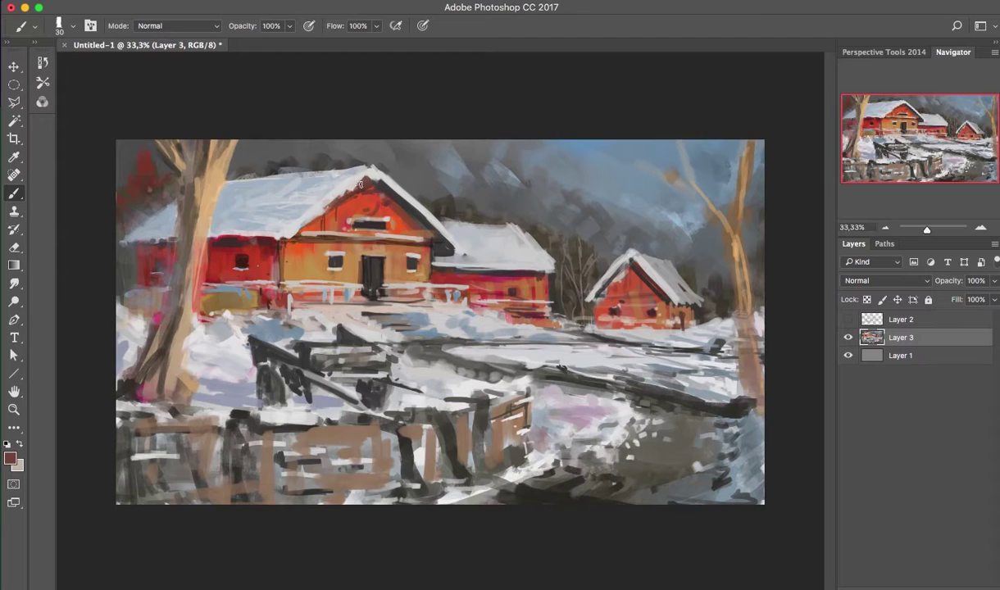
{"action": "left_click", "coordinate": [388, 209], "text": "alt"}
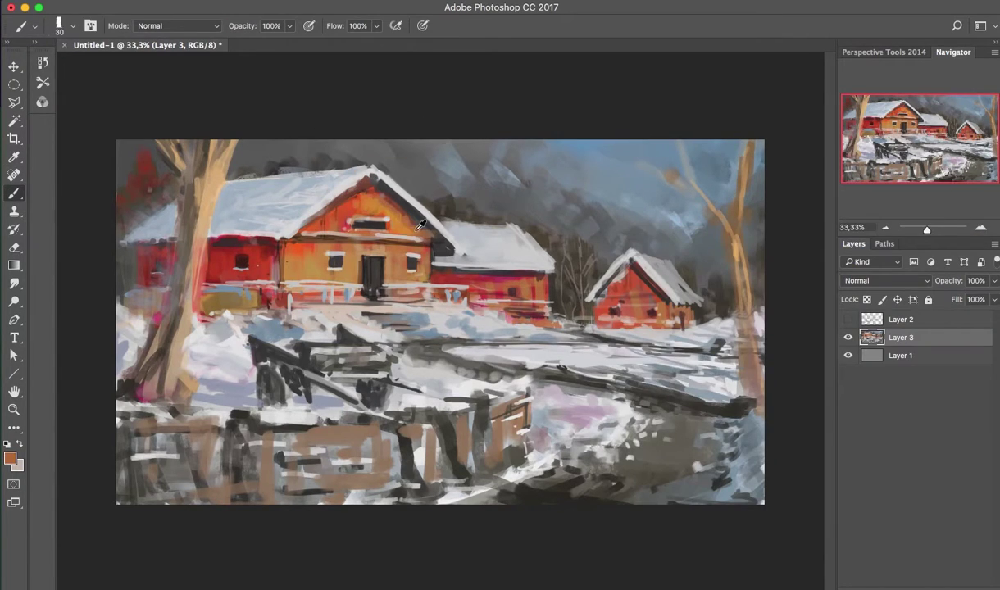
{"action": "right_click", "coordinate": [440, 213]}
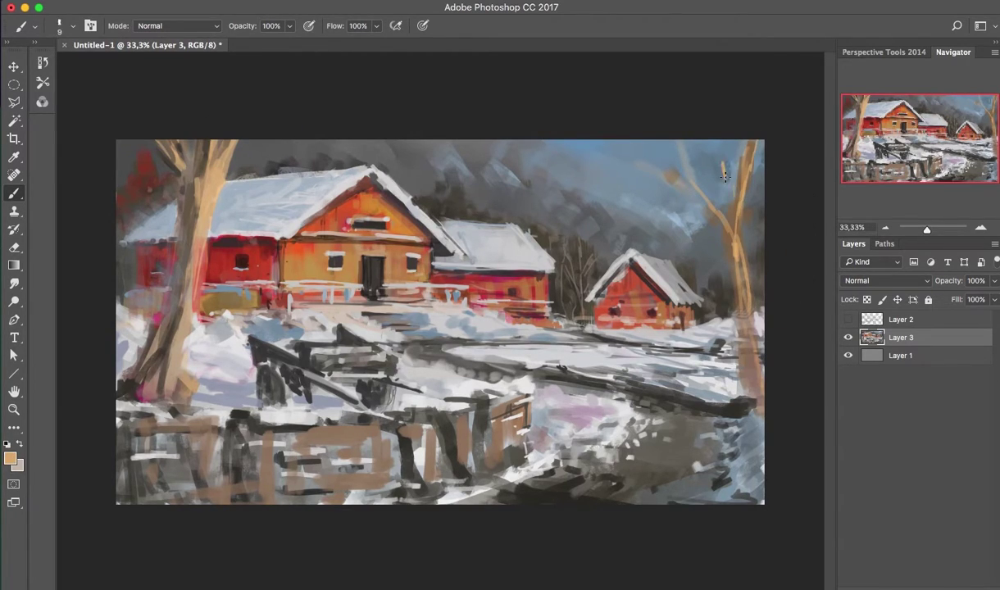
{"action": "left_click_drag", "start_coordinate": [685, 191], "coordinate": [725, 271]}
{"action": "left_click_drag", "start_coordinate": [725, 335], "coordinate": [754, 335]}
- Paint dark bare branches reaching into the sky from the right tree
{"action": "left_click", "coordinate": [738, 286], "text": "alt"}
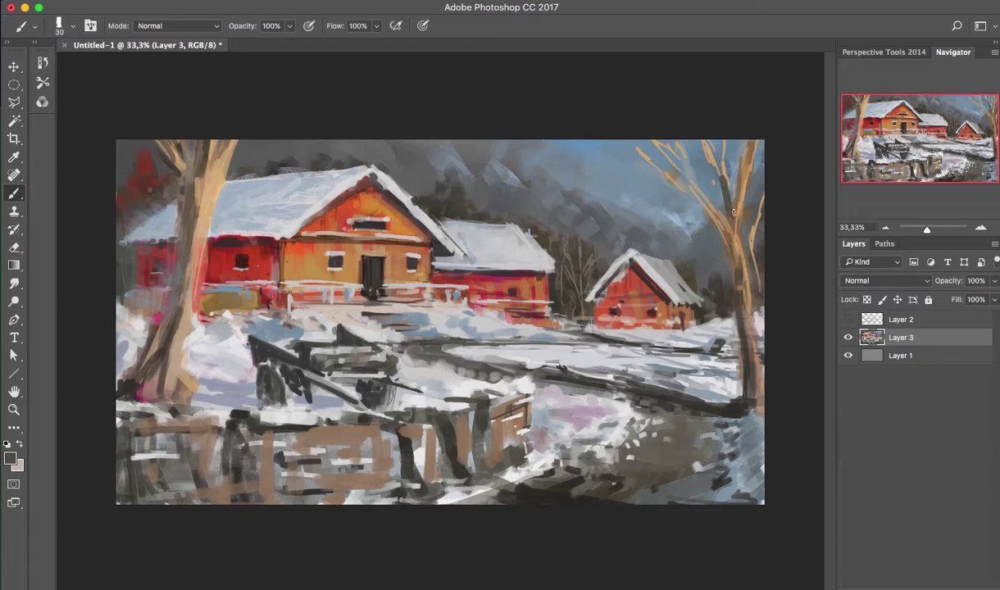
{"action": "key", "text": "bracketleft"}
{"action": "left_click_drag", "start_coordinate": [711, 167], "coordinate": [698, 132]}
{"action": "mouse_move", "coordinate": [715, 260]}
{"action": "left_mouse_down"}
{"action": "mouse_move", "coordinate": [650, 182]}
{"action": "mouse_move", "coordinate": [568, 140]}
{"action": "left_mouse_up"}
{"action": "left_click_drag", "start_coordinate": [703, 246], "coordinate": [666, 134]}
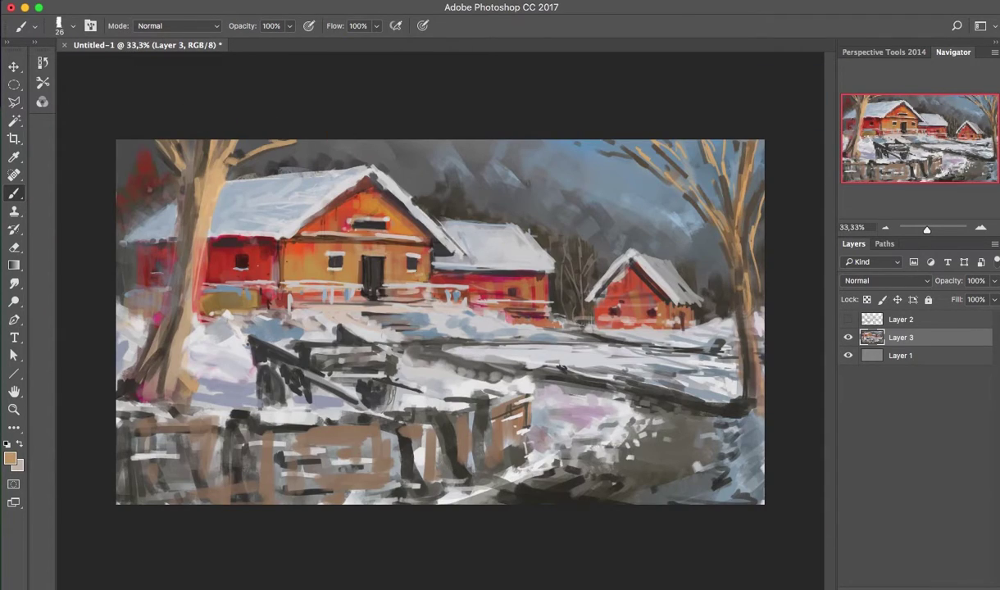
- Add light strokes over the bottom-left fence and dark road curves, then flip the canvas
{"action": "mouse_move", "coordinate": [119, 414]}
{"action": "left_mouse_down"}
{"action": "mouse_move", "coordinate": [246, 418]}
{"action": "mouse_move", "coordinate": [401, 451]}
{"action": "left_mouse_up"}
{"action": "key", "text": "bracketleft"}
{"action": "key", "text": "bracketleft"}
{"action": "mouse_move", "coordinate": [720, 408]}
{"action": "left_mouse_down"}
{"action": "mouse_move", "coordinate": [598, 459]}
{"action": "mouse_move", "coordinate": [706, 450]}
{"action": "left_mouse_up"}
{"action": "key", "text": "h"}
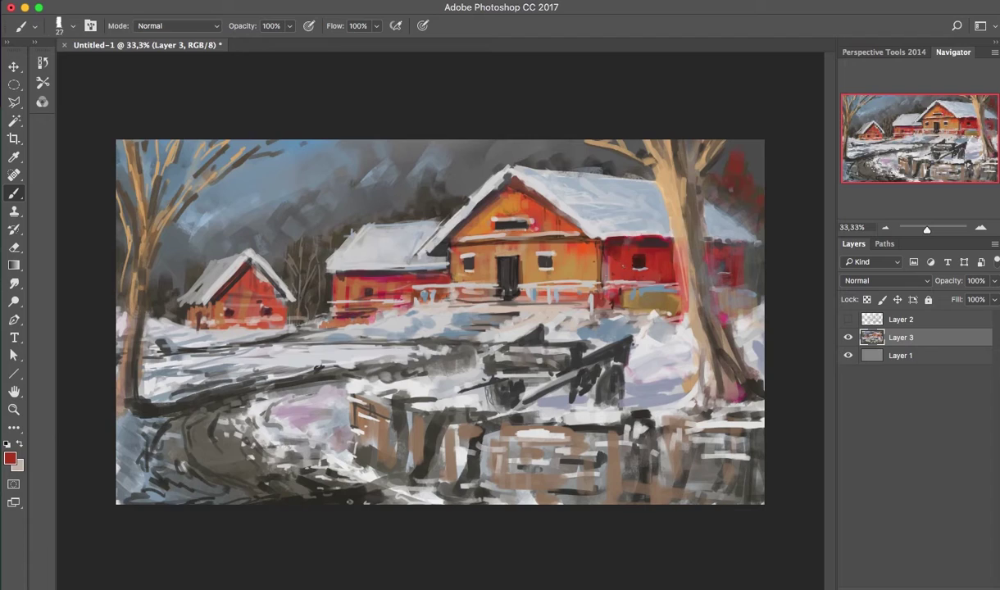
- Repaint the big barn's red wall with sampled red strokes
{"action": "left_click", "coordinate": [591, 255], "text": "alt"}
{"action": "left_click_drag", "start_coordinate": [579, 226], "coordinate": [644, 229]}
{"action": "left_click_drag", "start_coordinate": [590, 275], "coordinate": [655, 278]}
{"action": "left_click", "coordinate": [619, 289], "text": "alt"}
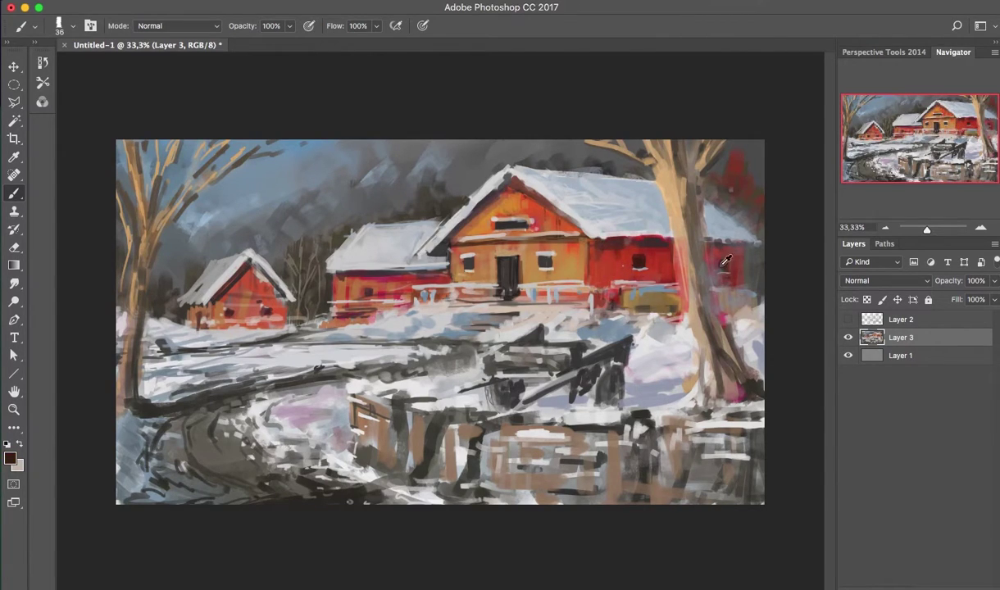
{"action": "left_click", "coordinate": [346, 269], "text": "alt"}
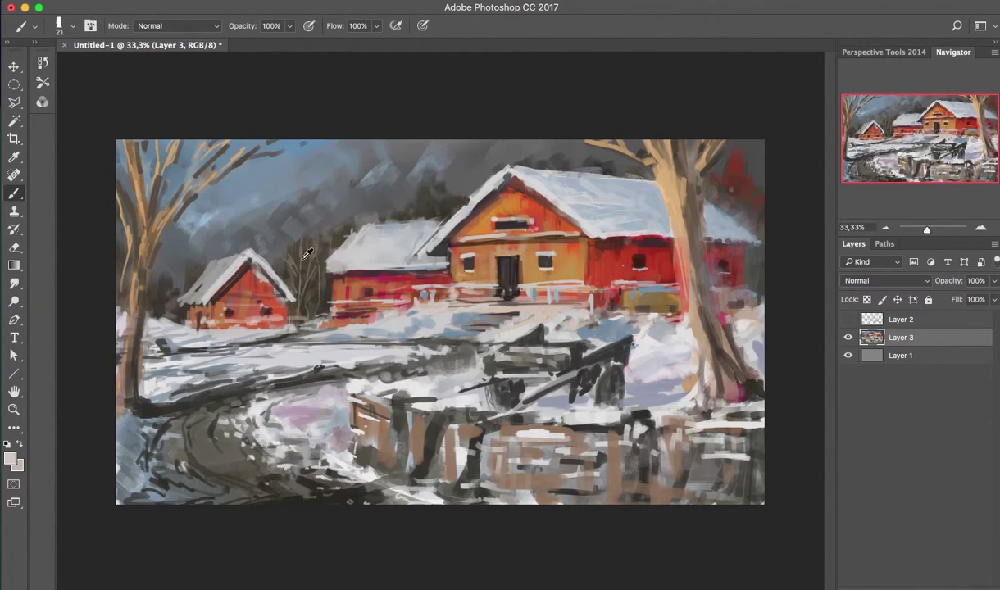
- On a new layer, dab scattered foliage onto the trees behind the barns and near the middle barn
{"action": "right_click", "coordinate": [394, 307]}
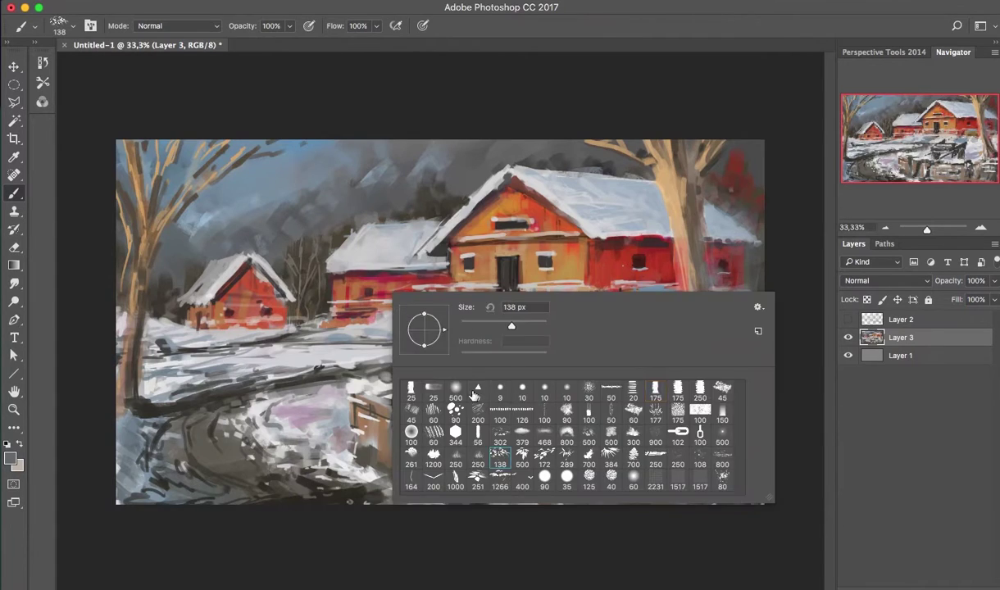
{"action": "key", "text": "ctrl+shift+alt+n"}
{"action": "key", "text": "ctrl+plus"}
{"action": "mouse_move", "coordinate": [533, 213]}
{"action": "left_mouse_down"}
{"action": "mouse_move", "coordinate": [508, 143]}
{"action": "mouse_move", "coordinate": [535, 279]}
{"action": "left_mouse_up"}
{"action": "left_click_drag", "start_coordinate": [246, 246], "coordinate": [690, 381]}
{"action": "mouse_move", "coordinate": [312, 336]}
{"action": "left_mouse_down"}
{"action": "mouse_move", "coordinate": [356, 268]}
{"action": "mouse_move", "coordinate": [443, 370]}
{"action": "left_mouse_up"}
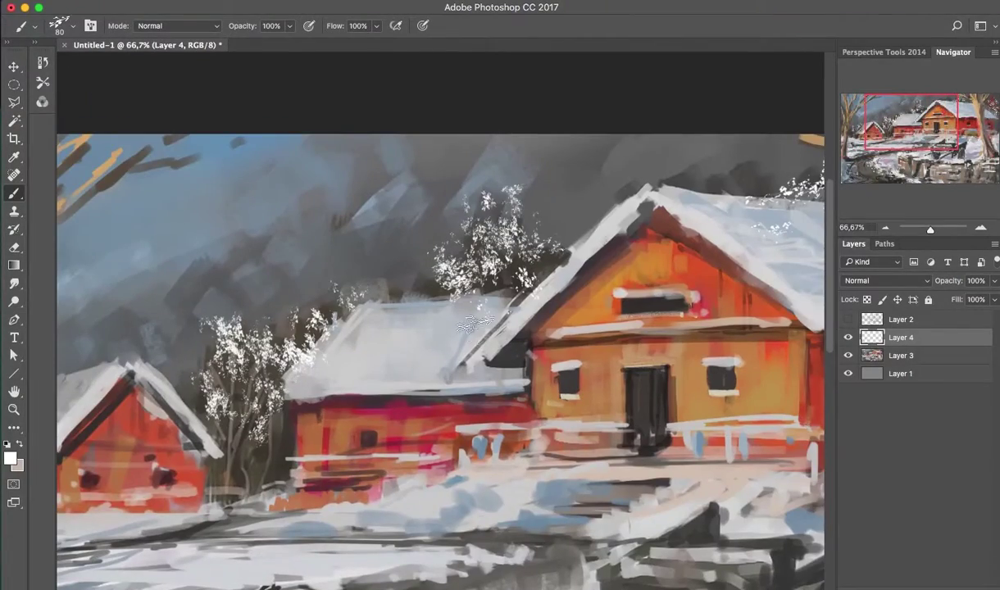
{"action": "key", "text": "ctrl+minus"}
{"action": "key", "text": "ctrl+minus"}
- Lock the foliage layer's transparency and recolour the dabs orange
{"action": "right_click", "coordinate": [500, 256]}
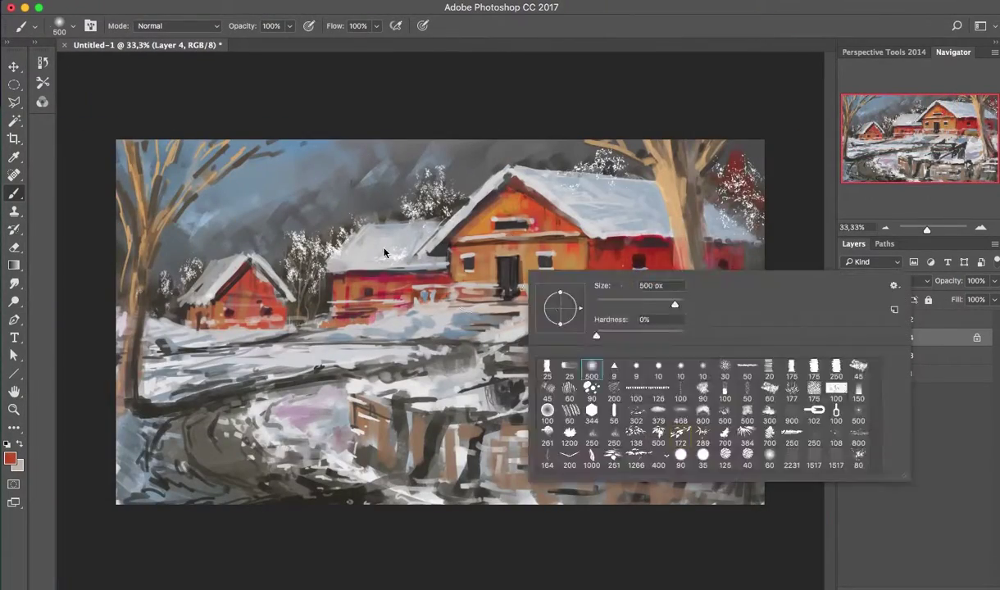
{"action": "key", "text": "Escape"}
{"action": "key", "text": "ctrl+plus"}
{"action": "key", "text": "w"}
{"action": "key", "text": "b"}
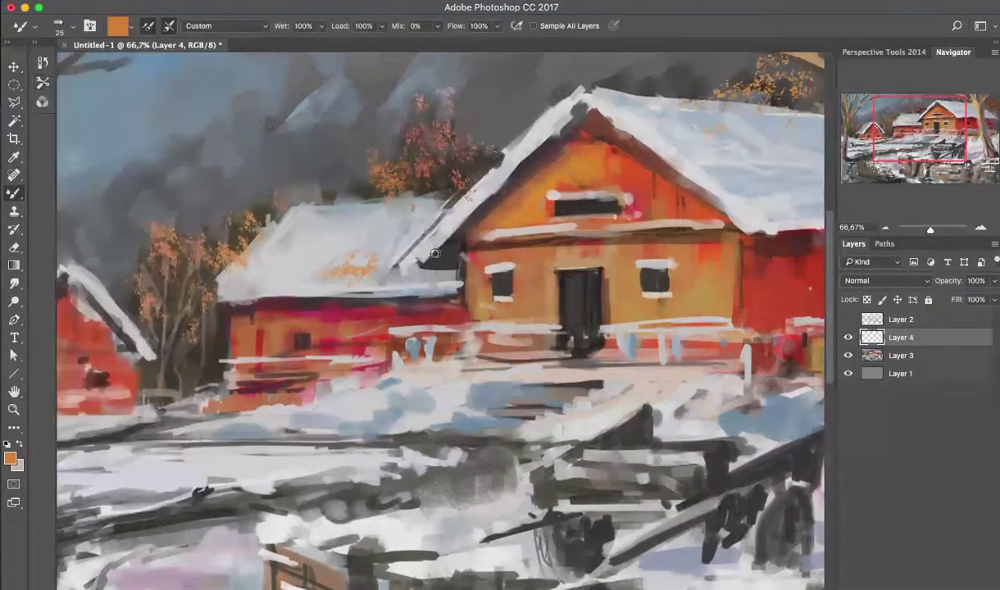
{"action": "key", "text": "x"}
- Pick a dry Mixer Brush preset from the saved brush presets
{"action": "left_click", "coordinate": [43, 82]}
{"action": "scroll", "coordinate": [194, 254], "scroll_direction": "down", "scroll_amount": 1}
{"action": "left_click", "coordinate": [101, 196]}
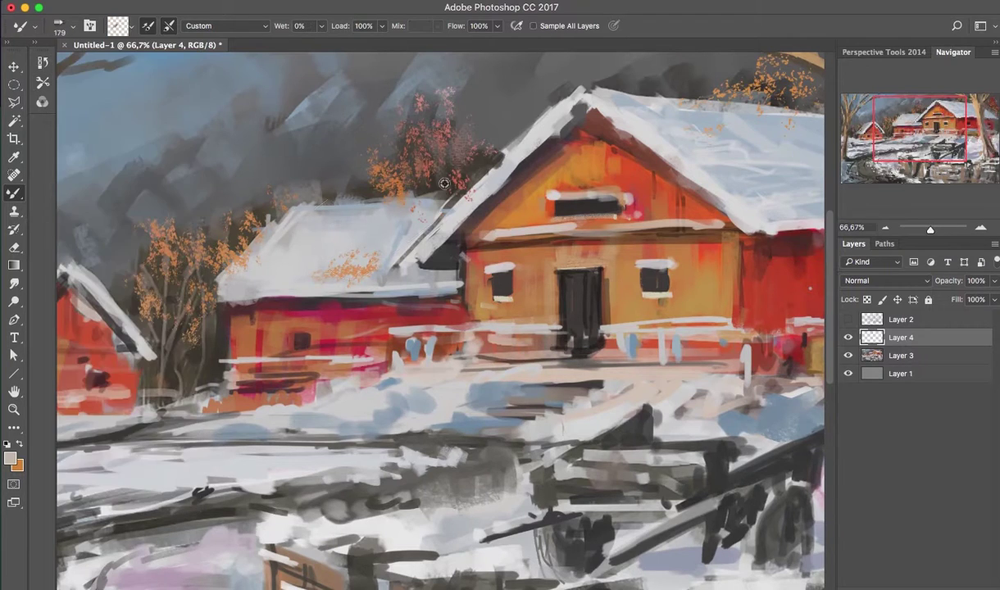
{"action": "key", "text": "ctrl+minus"}
{"action": "key", "text": "ctrl+minus"}
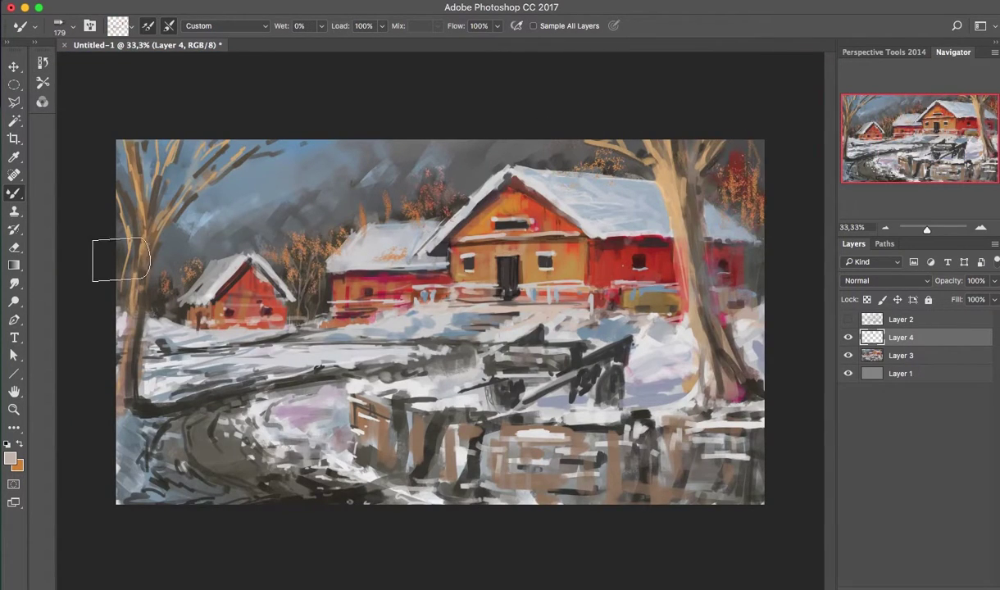
{"action": "key", "text": "shift+b"}
{"action": "scroll", "coordinate": [437, 181], "scroll_direction": "up", "scroll_amount": 2}
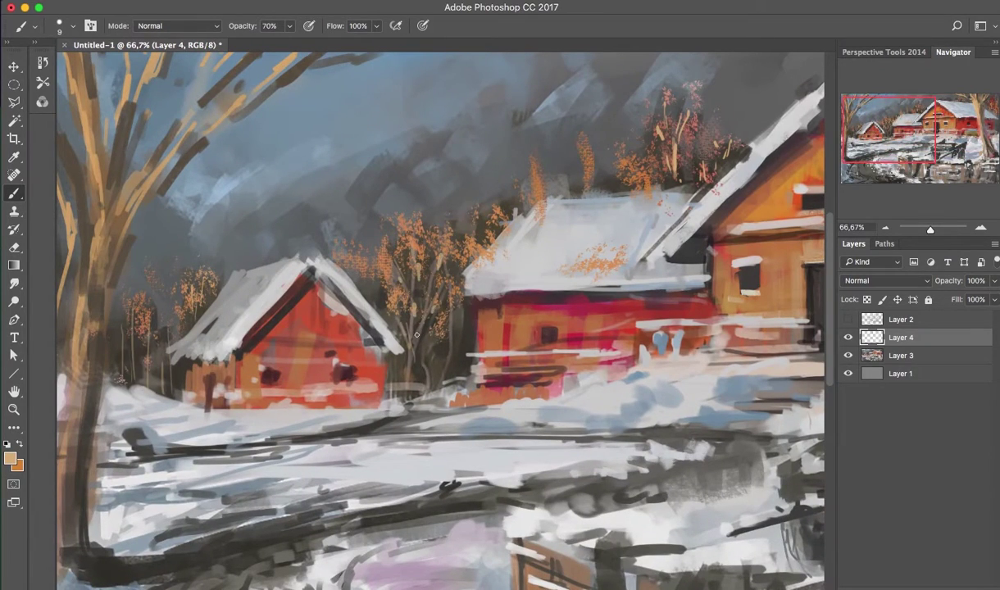
- With a 43 px flat brush, thicken the orange foliage over the background trees
{"action": "right_click", "coordinate": [399, 329]}
{"action": "double_click", "coordinate": [573, 394]}
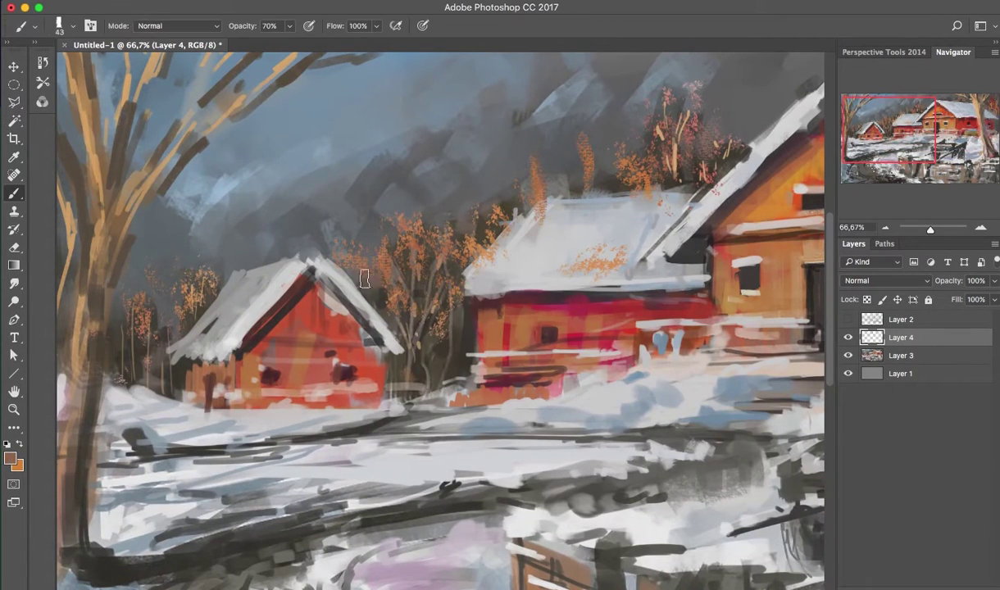
{"action": "left_click_drag", "start_coordinate": [421, 236], "coordinate": [385, 200]}
{"action": "left_click_drag", "start_coordinate": [504, 188], "coordinate": [590, 146]}
{"action": "left_click_drag", "start_coordinate": [577, 187], "coordinate": [631, 135]}
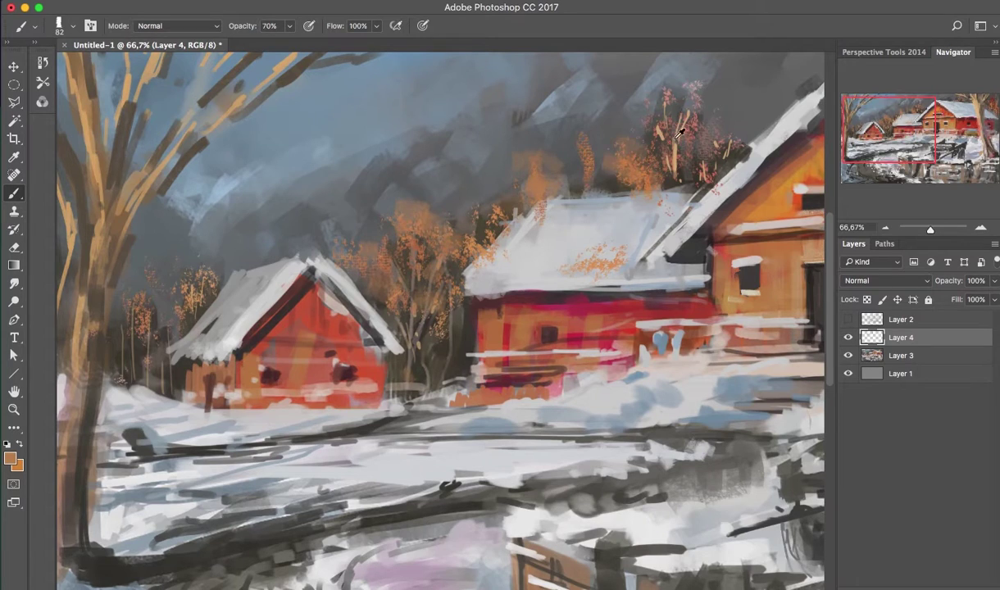
{"action": "left_click_drag", "start_coordinate": [647, 90], "coordinate": [726, 159]}
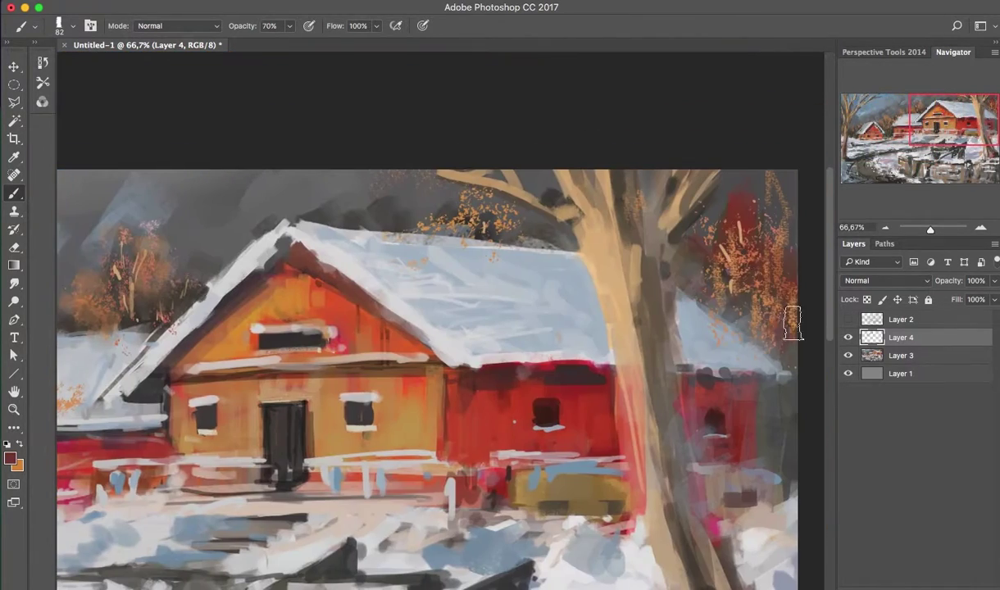
- Mute the red foliage at right with brown and paint orange-red strokes on the main barn's gable
{"action": "mouse_move", "coordinate": [737, 246]}
{"action": "left_mouse_down"}
{"action": "mouse_move", "coordinate": [754, 205]}
{"action": "mouse_move", "coordinate": [713, 246]}
{"action": "mouse_move", "coordinate": [742, 295]}
{"action": "left_mouse_up"}
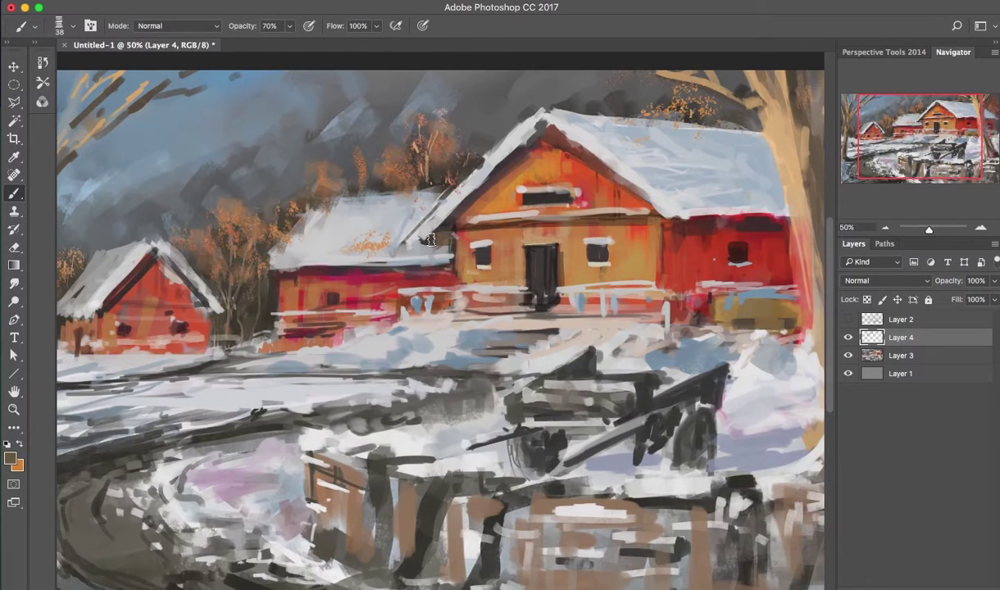
{"action": "left_click_drag", "start_coordinate": [430, 239], "coordinate": [458, 191]}
{"action": "left_click", "coordinate": [625, 180], "text": "alt"}
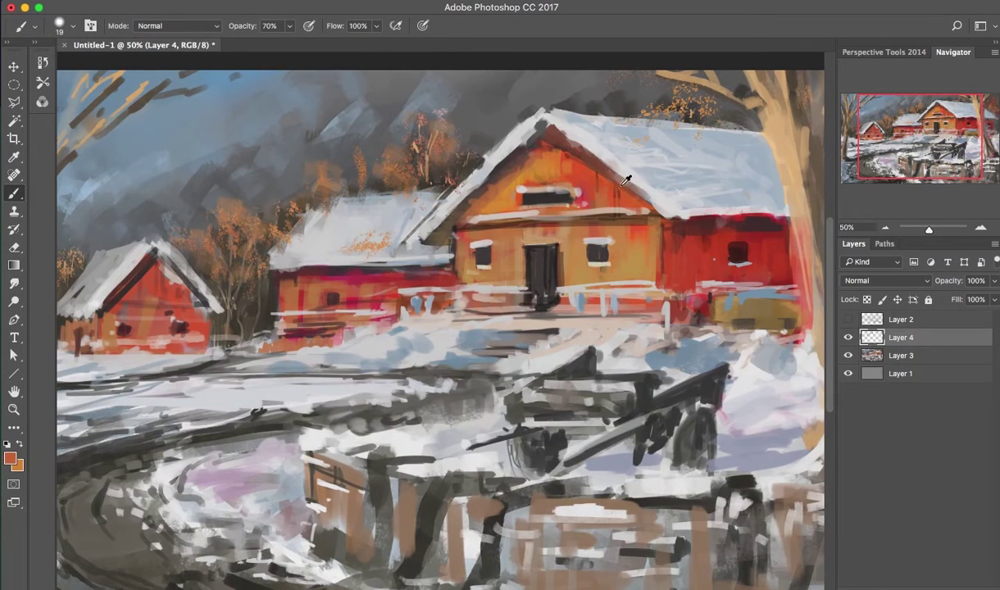
{"action": "key", "text": "5"}
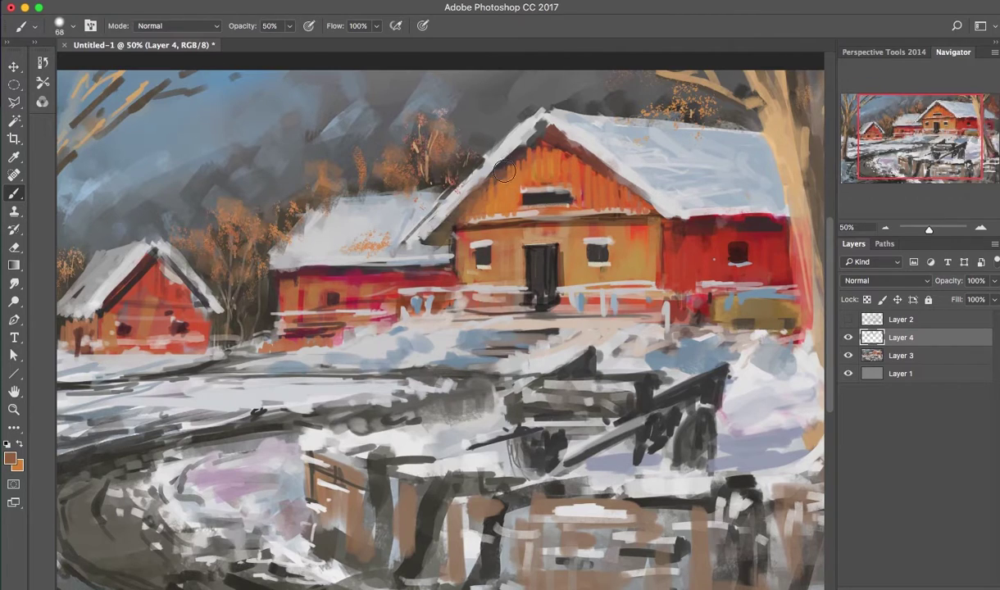
{"action": "left_click_drag", "start_coordinate": [491, 183], "coordinate": [506, 167]}
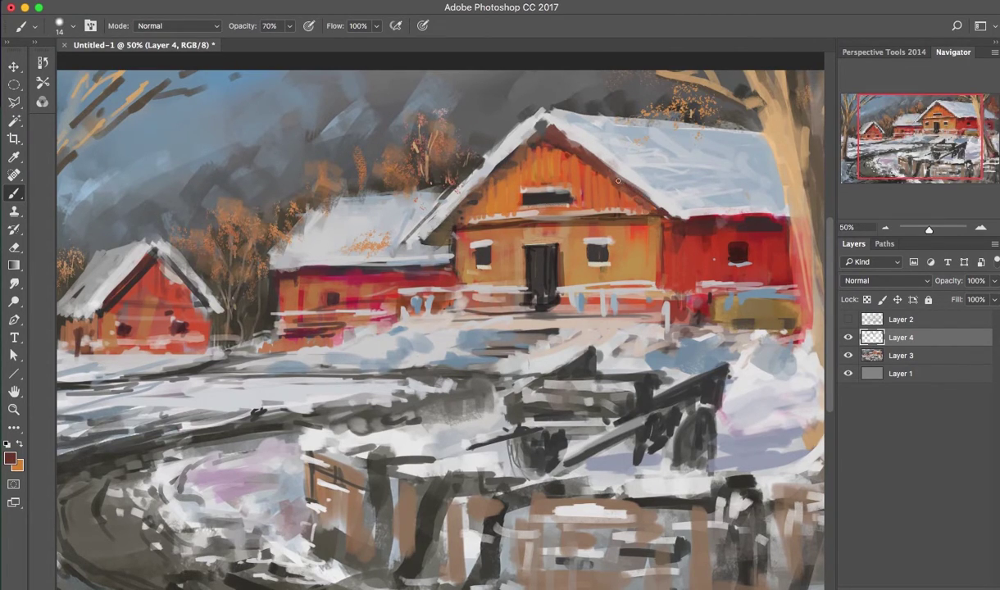
- Paint the main barn's door brown at lower opacity
{"action": "left_click", "coordinate": [600, 258], "text": "alt"}
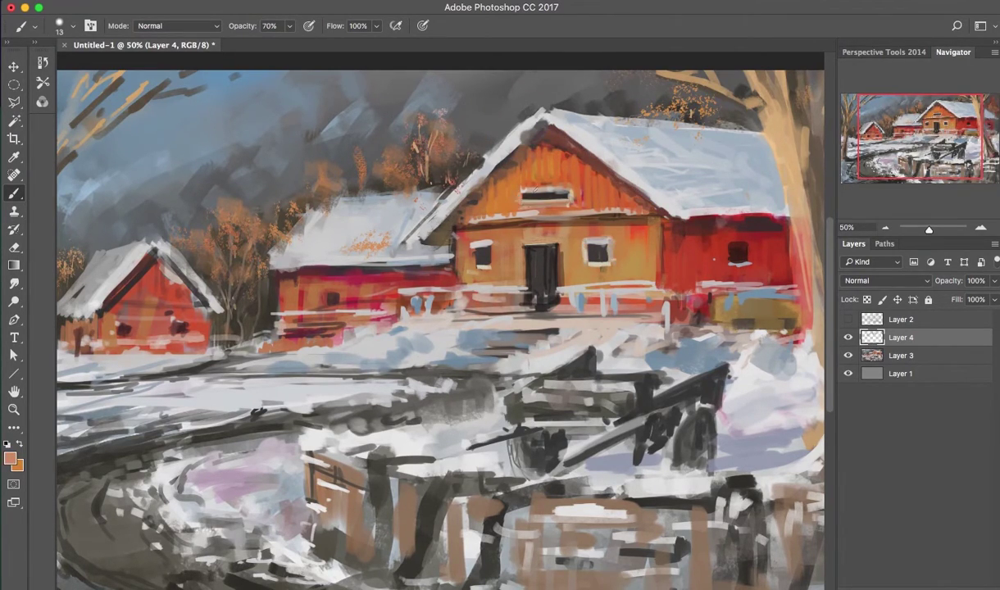
{"action": "left_click_drag", "start_coordinate": [487, 238], "coordinate": [334, 247]}
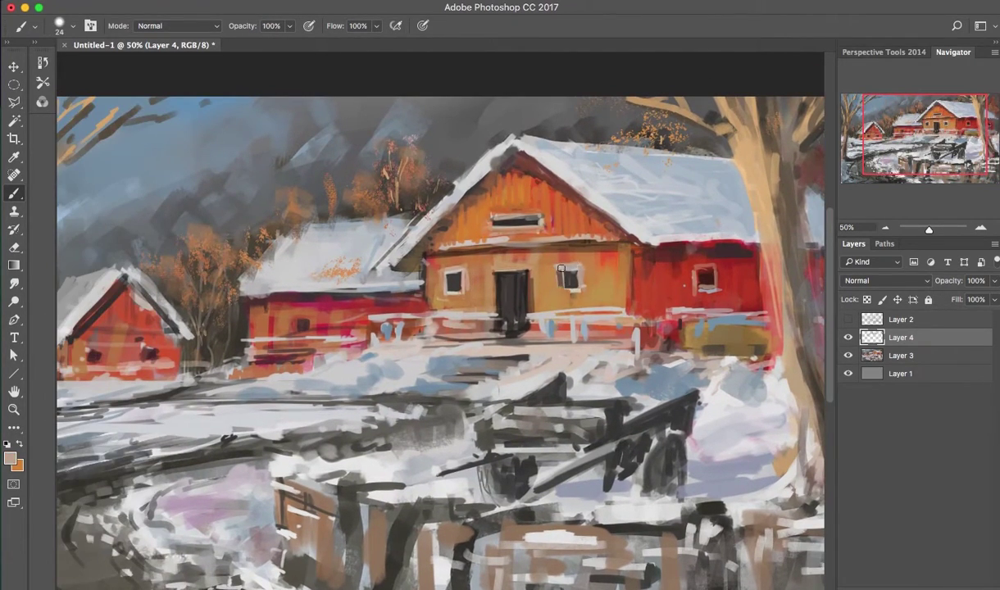
{"action": "key", "text": "7"}
{"action": "left_click_drag", "start_coordinate": [489, 266], "coordinate": [503, 313]}
- Paint an orange stroke along the main barn's base at full opacity
{"action": "key", "text": "0"}
{"action": "left_click", "coordinate": [468, 306], "text": "alt"}
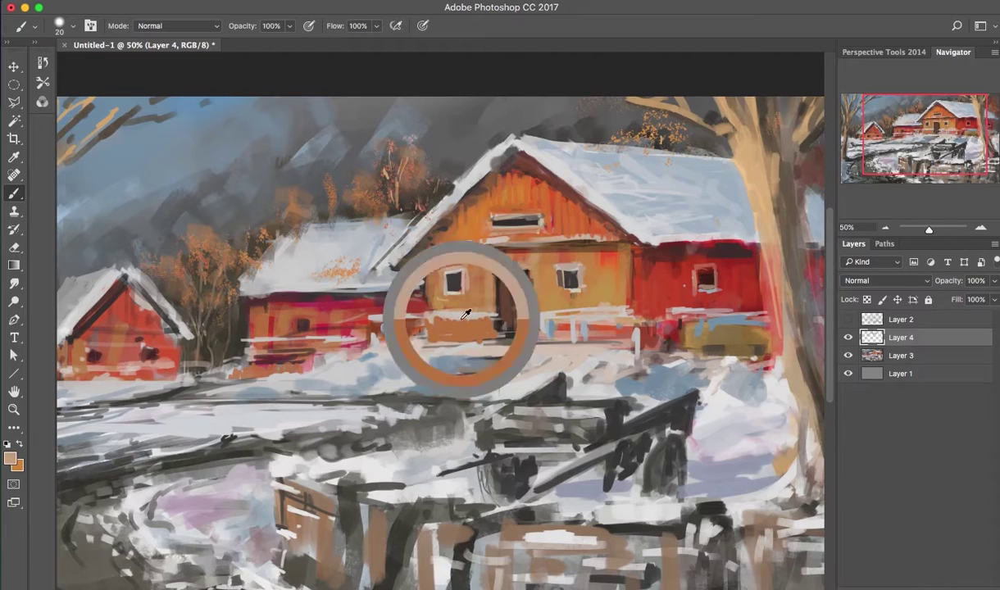
{"action": "left_click_drag", "start_coordinate": [434, 321], "coordinate": [604, 324]}
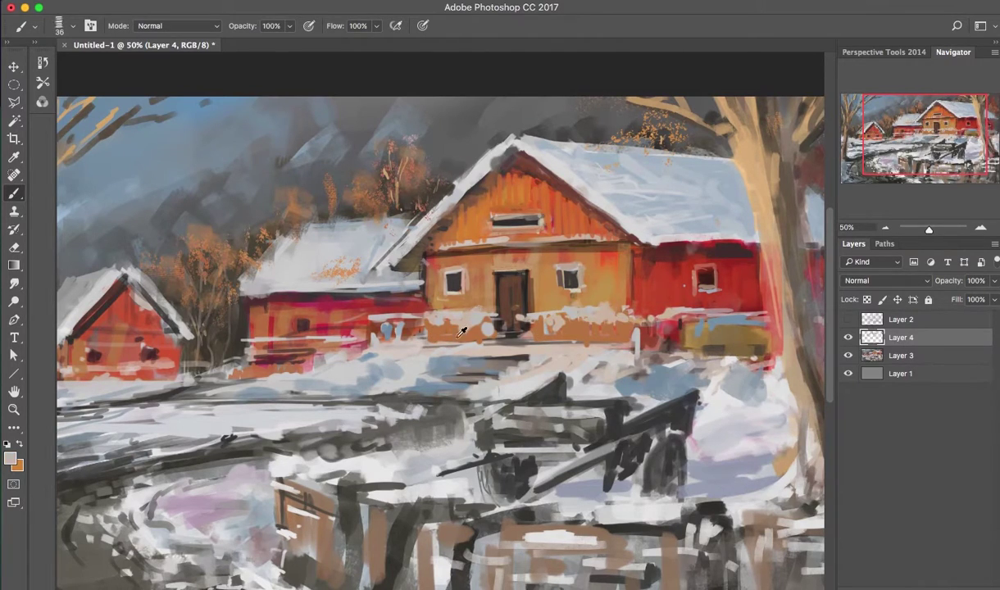
- Paint a row of dark fence posts with a rail across the mid-left snow
{"action": "left_click", "coordinate": [392, 467], "text": "alt"}
{"action": "key", "text": "bracketleft"}
{"action": "left_click_drag", "start_coordinate": [166, 398], "coordinate": [168, 452]}
{"action": "left_click_drag", "start_coordinate": [194, 395], "coordinate": [196, 445]}
{"action": "left_click_drag", "start_coordinate": [218, 391], "coordinate": [219, 442]}
{"action": "left_click_drag", "start_coordinate": [244, 387], "coordinate": [247, 443]}
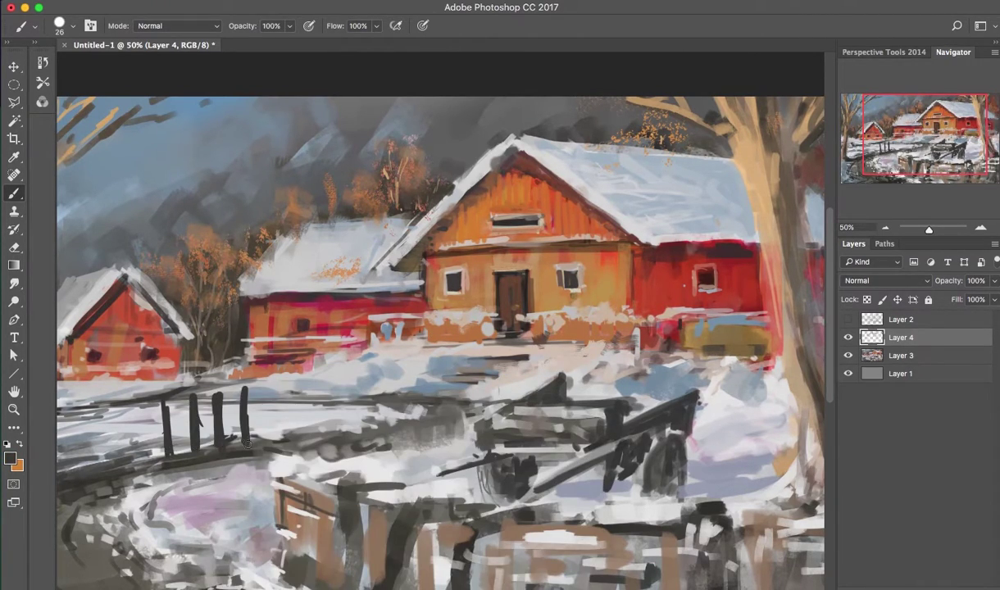
{"action": "key", "text": "bracketleft"}
{"action": "key", "text": "bracketleft"}
{"action": "left_click_drag", "start_coordinate": [237, 367], "coordinate": [246, 426]}
{"action": "left_click_drag", "start_coordinate": [168, 383], "coordinate": [172, 434]}
{"action": "left_click_drag", "start_coordinate": [131, 392], "coordinate": [114, 446]}
- Add white snow strokes along the fence
{"action": "left_click_drag", "start_coordinate": [270, 383], "coordinate": [387, 385]}
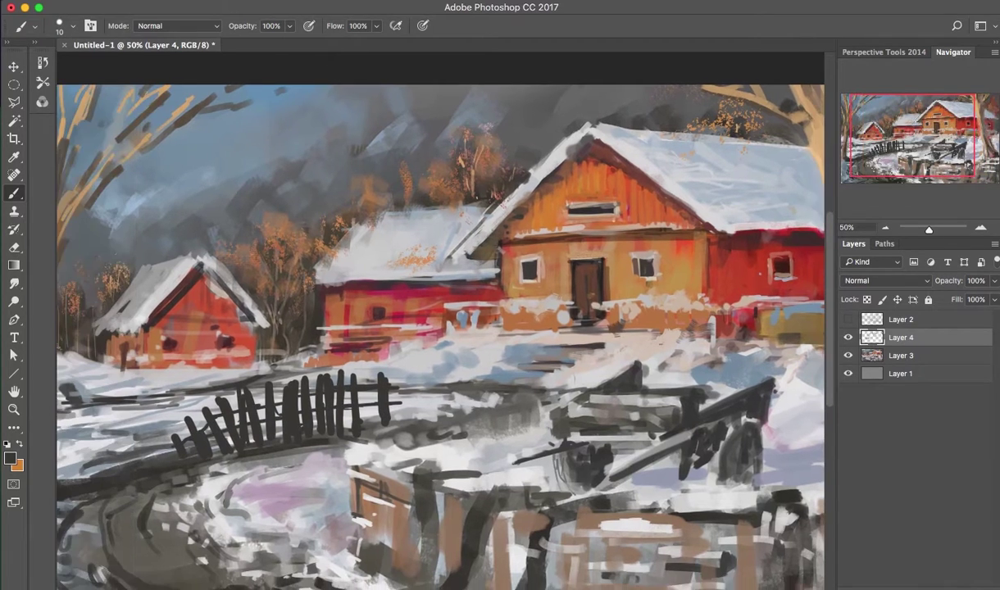
{"action": "left_click", "coordinate": [540, 467], "text": "alt"}
{"action": "left_click_drag", "start_coordinate": [245, 445], "coordinate": [261, 445]}
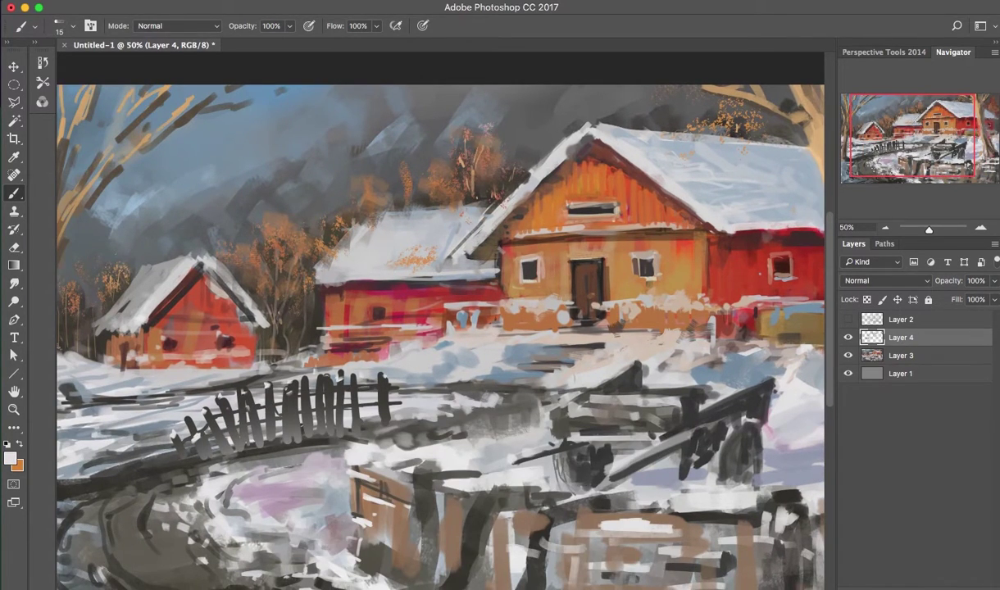
{"action": "key", "text": "ctrl+minus"}
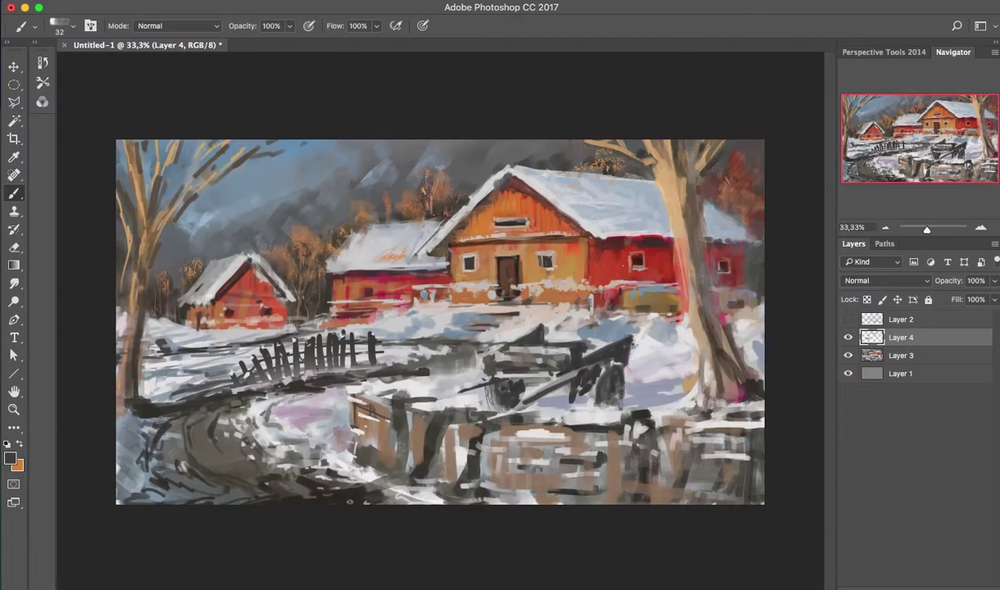
{"action": "left_click", "coordinate": [445, 346], "text": "alt"}
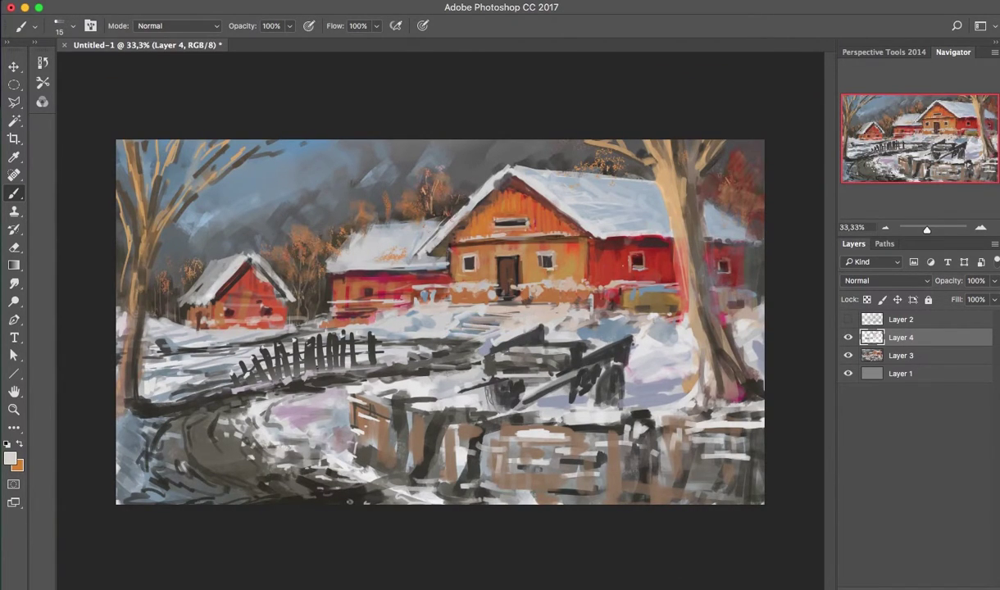
- Paint a horizontal stroke beneath the houses and switch to a finer brush
{"action": "left_click_drag", "start_coordinate": [418, 297], "coordinate": [563, 297]}
{"action": "scroll", "coordinate": [672, 230], "scroll_direction": "up", "scroll_amount": 1}
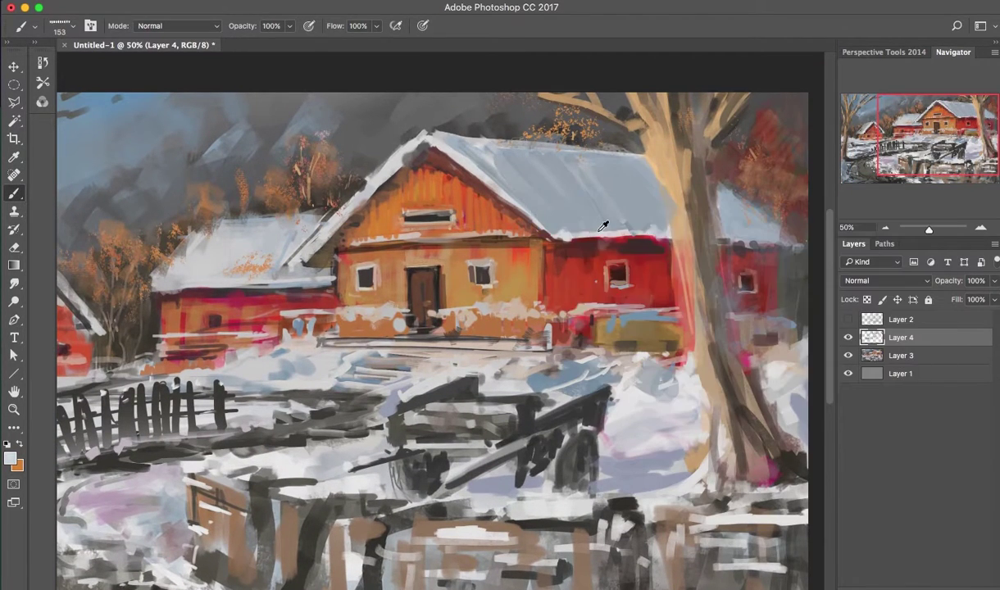
{"action": "left_click_drag", "start_coordinate": [447, 150], "coordinate": [434, 150]}
{"action": "scroll", "coordinate": [339, 178], "scroll_direction": "up", "scroll_amount": 1}
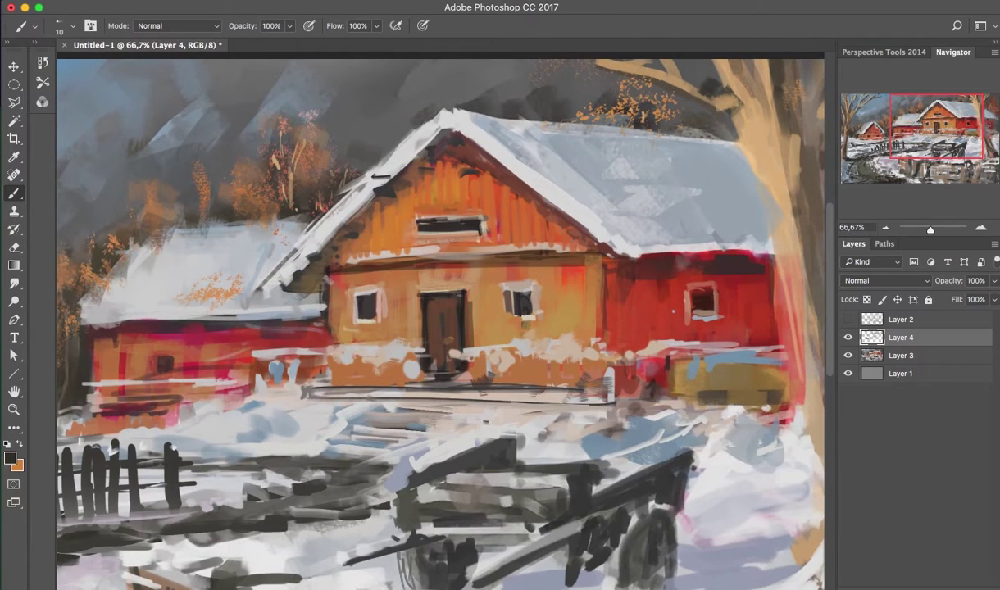
{"action": "scroll", "coordinate": [369, 234], "scroll_direction": "down", "scroll_amount": 1}
- Lasso the middle barn's roof and paint it snowy white inside the selection
{"action": "key", "text": "l"}
{"action": "left_click_drag", "start_coordinate": [297, 285], "coordinate": [469, 274]}
{"action": "key", "text": "b"}
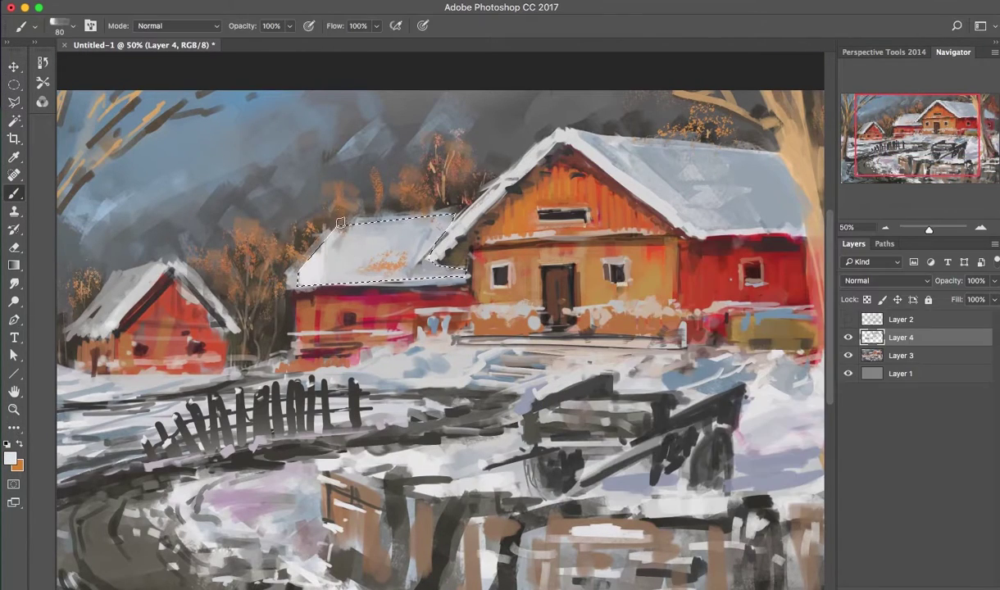
{"action": "mouse_move", "coordinate": [328, 254]}
{"action": "left_mouse_down"}
{"action": "mouse_move", "coordinate": [392, 288]}
{"action": "mouse_move", "coordinate": [344, 241]}
{"action": "left_mouse_up"}
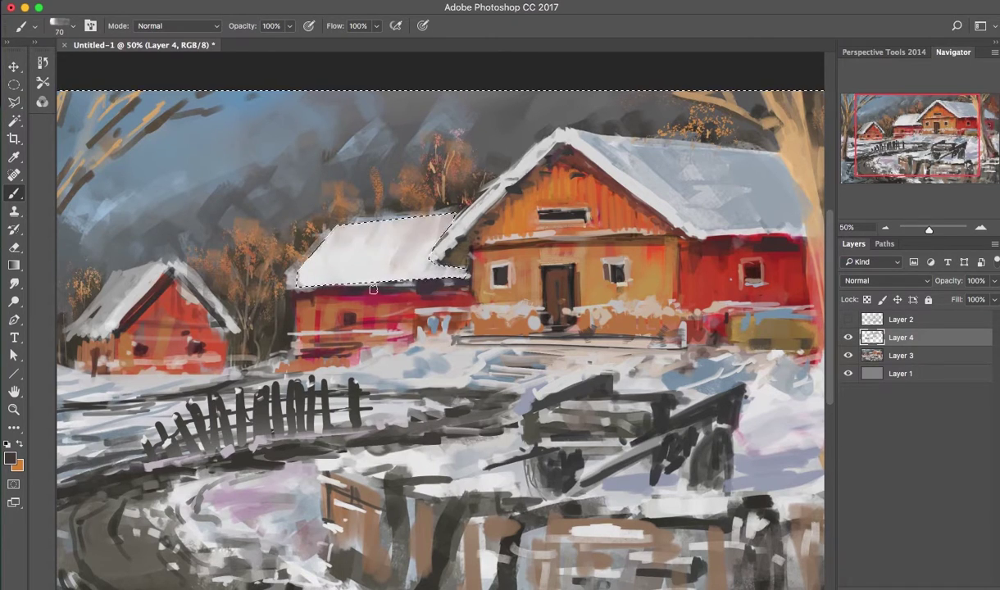
{"action": "key", "text": "l"}
{"action": "key", "text": "b"}
{"action": "left_click_drag", "start_coordinate": [287, 283], "coordinate": [369, 279]}
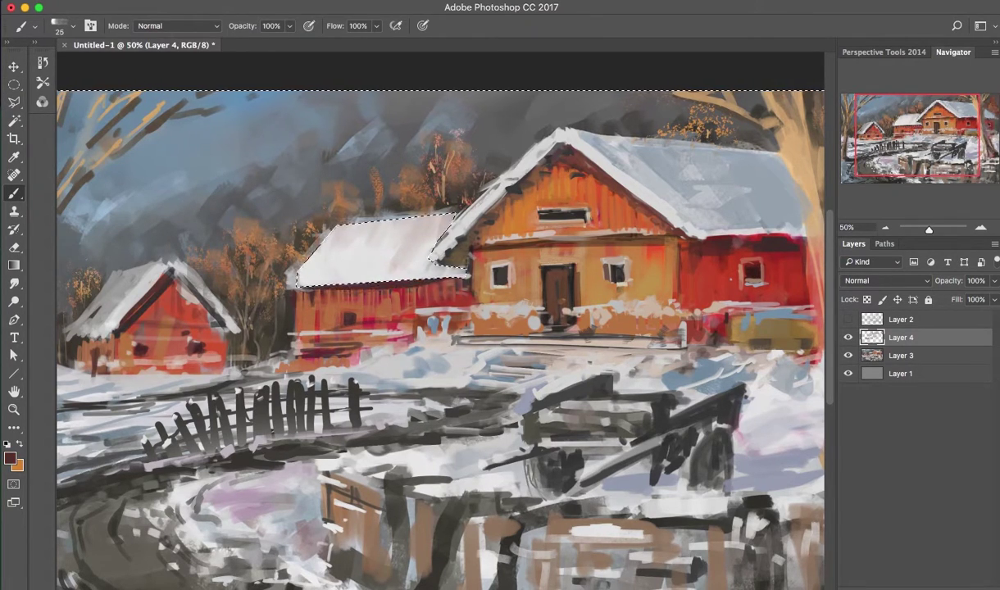
- Pick an orange-brown colour and clear the roof selection
{"action": "left_click", "coordinate": [446, 304], "text": "alt"}
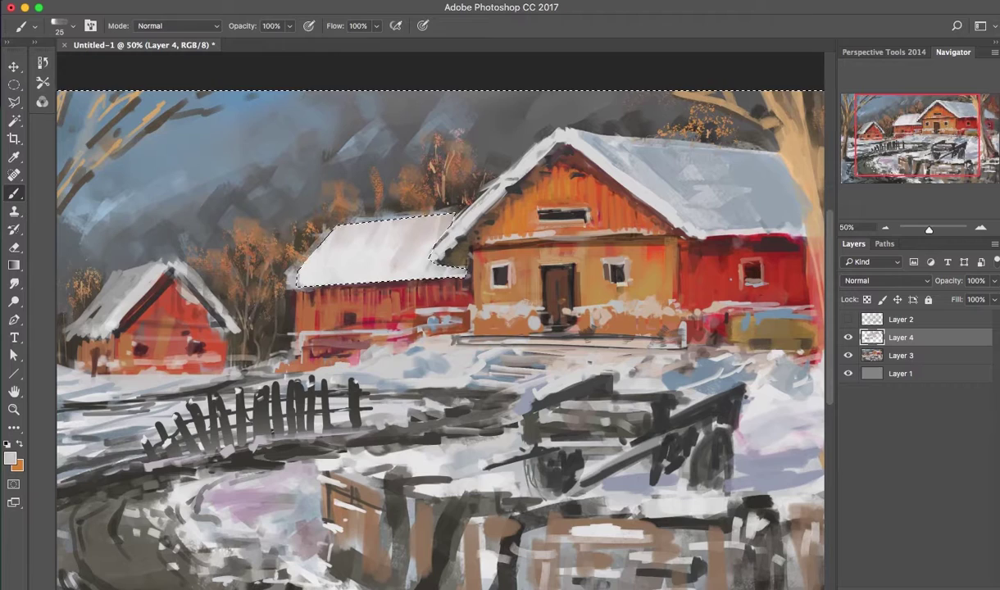
{"action": "key", "text": "ctrl+d"}
{"action": "key", "text": "w"}
{"action": "right_click", "coordinate": [376, 279]}
{"action": "key", "text": "Escape"}
- Switch to a 15 px brush, sample orange from the painting, and set 70% opacity
{"action": "key", "text": "b"}
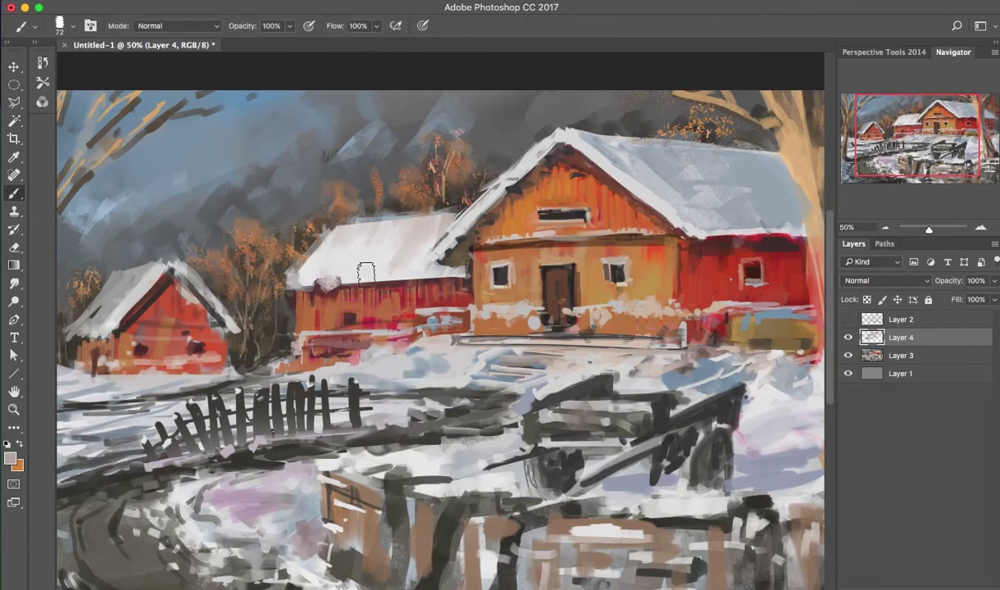
{"action": "right_click", "coordinate": [343, 256]}
{"action": "double_click", "coordinate": [602, 354]}
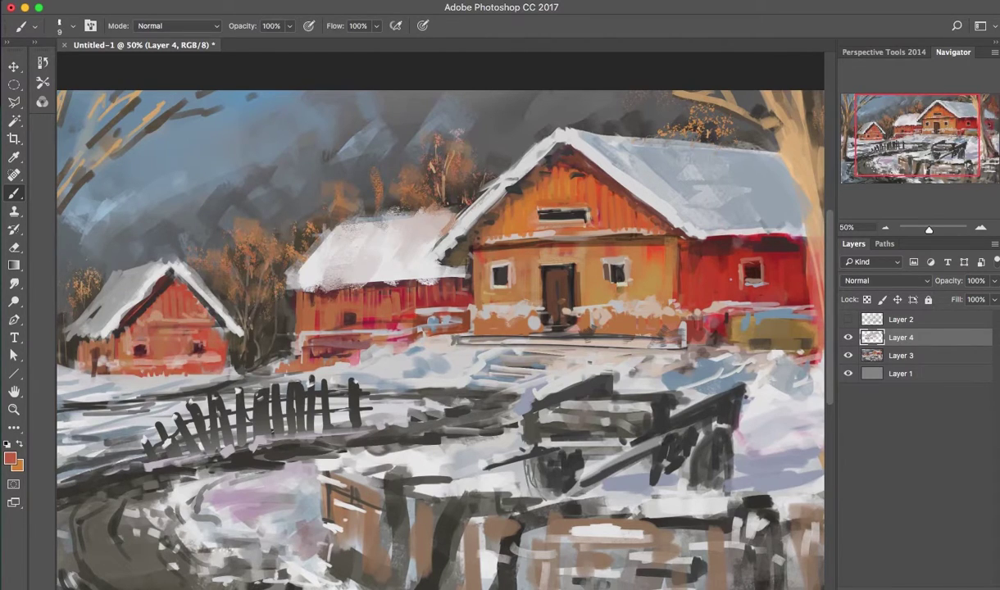
{"action": "left_click", "coordinate": [383, 348], "text": "alt"}
{"action": "key", "text": "bracketright"}
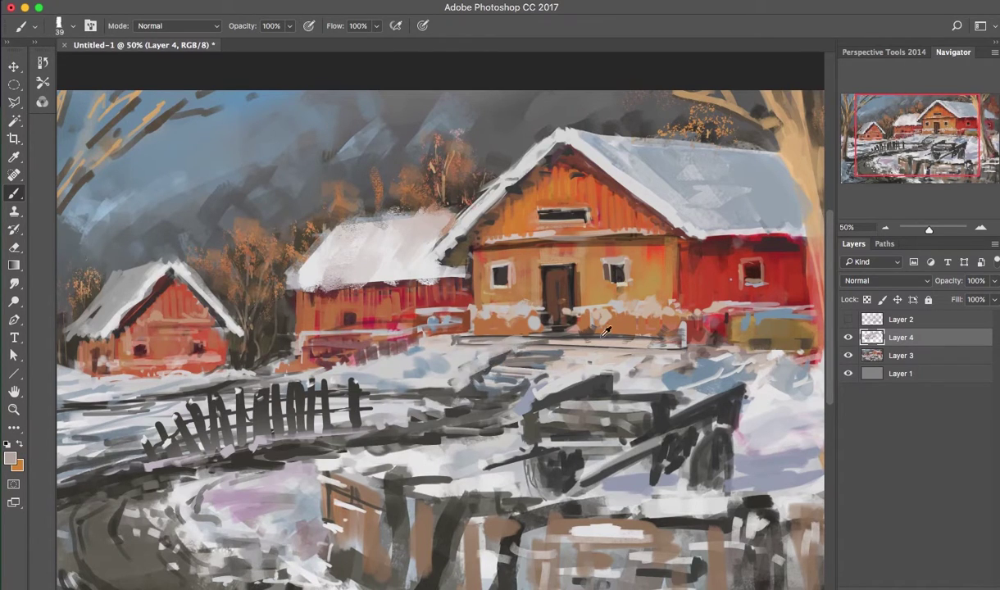
{"action": "key", "text": "ctrl+minus"}
{"action": "left_click", "coordinate": [567, 285], "text": "alt"}
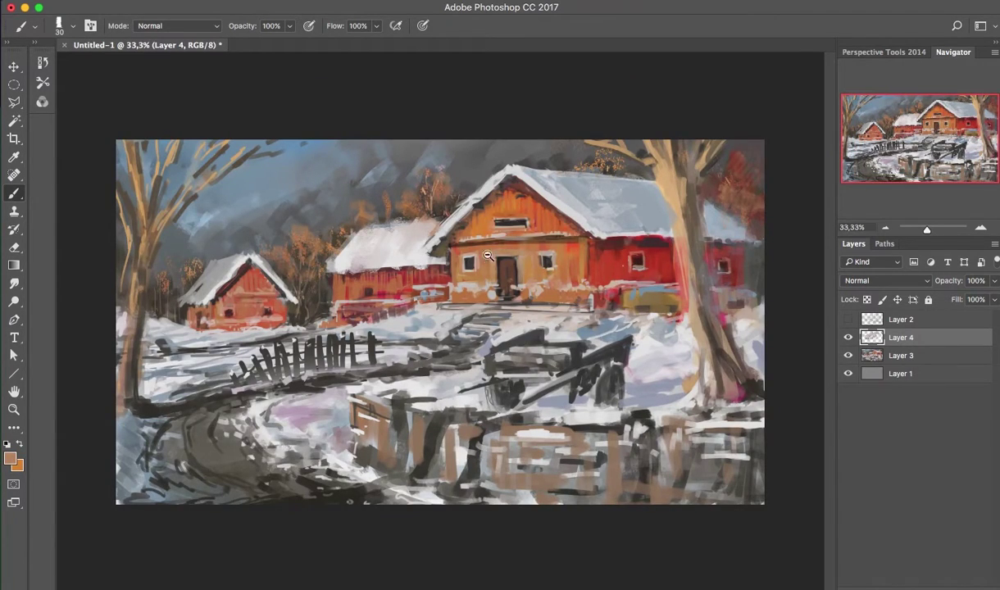
{"action": "key", "text": "ctrl+plus"}
{"action": "key", "text": "ctrl+plus"}
{"action": "key", "text": "7"}
- At 40% opacity, paint dark strokes by the cart and grey shading over its wheel
{"action": "right_click", "coordinate": [526, 348]}
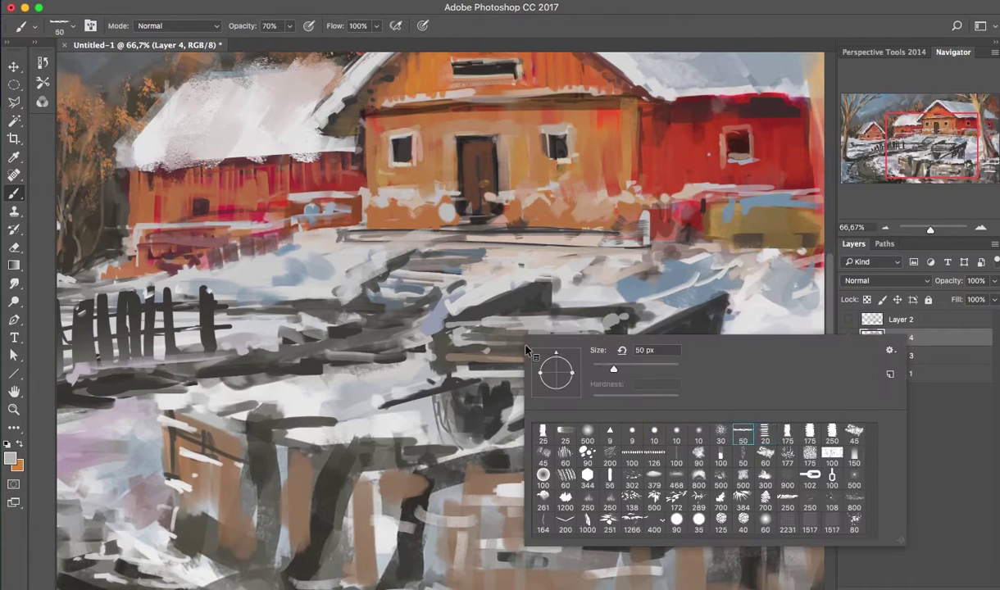
{"action": "key", "text": "Escape"}
{"action": "key", "text": "4"}
{"action": "left_click_drag", "start_coordinate": [590, 373], "coordinate": [708, 334]}
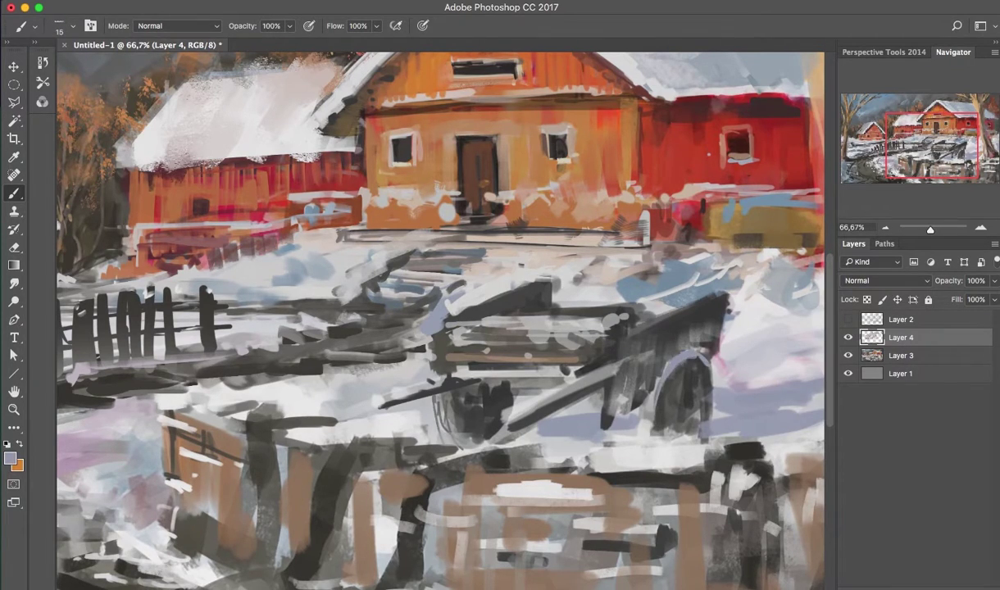
{"action": "left_click", "coordinate": [639, 303], "text": "alt"}
{"action": "left_click_drag", "start_coordinate": [622, 410], "coordinate": [689, 418]}
{"action": "mouse_move", "coordinate": [434, 385]}
{"action": "left_mouse_down"}
{"action": "mouse_move", "coordinate": [492, 426]}
{"action": "mouse_move", "coordinate": [435, 414]}
{"action": "left_mouse_up"}
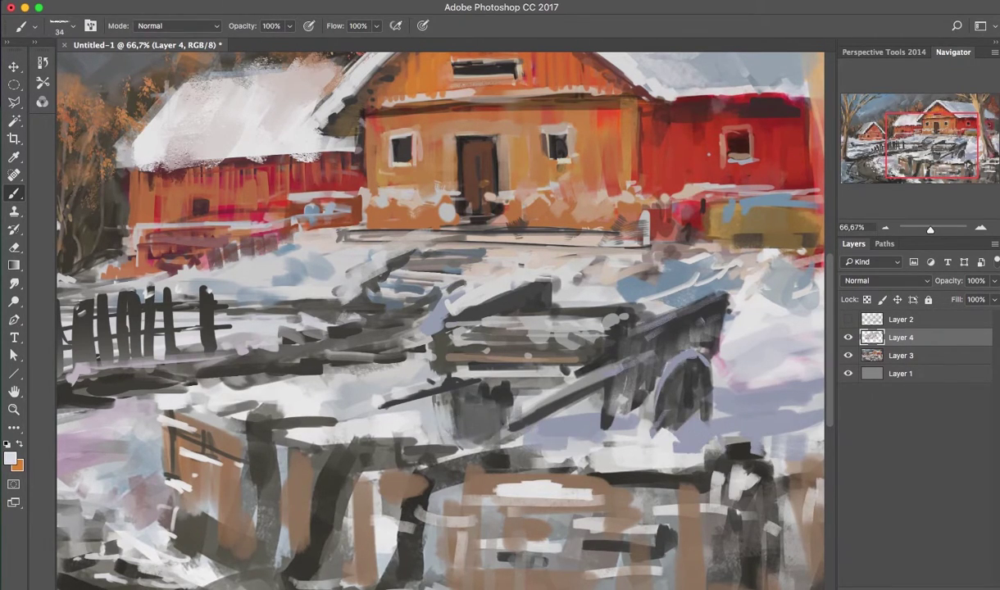
- With a fine brush at 80% opacity, paint light vertical planks and small accents on the cart
{"action": "right_click", "coordinate": [526, 373]}
{"action": "key", "text": "Escape"}
{"action": "key", "text": "8"}
{"action": "left_click_drag", "start_coordinate": [425, 307], "coordinate": [422, 350]}
{"action": "left_click_drag", "start_coordinate": [573, 307], "coordinate": [576, 359]}
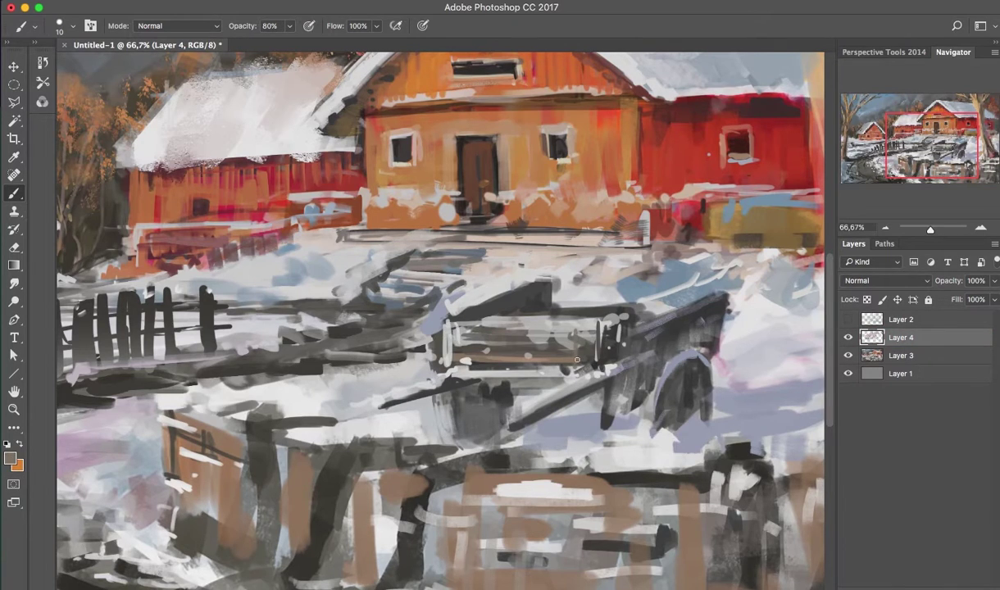
{"action": "left_click_drag", "start_coordinate": [463, 379], "coordinate": [532, 366]}
{"action": "scroll", "coordinate": [649, 338], "scroll_direction": "down", "scroll_amount": 2}
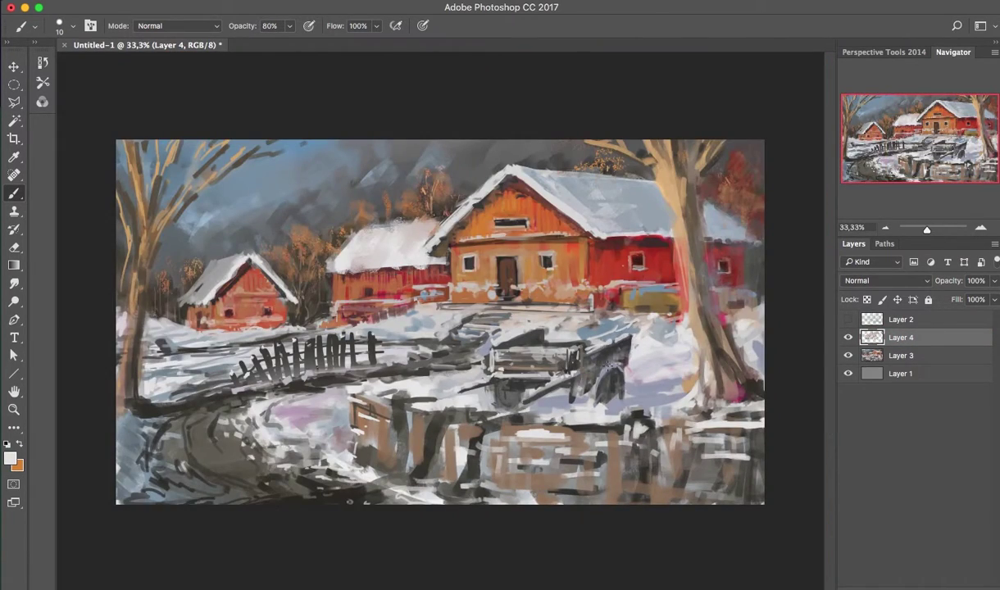
{"action": "left_click_drag", "start_coordinate": [603, 400], "coordinate": [680, 412]}
{"action": "left_click", "coordinate": [672, 183], "text": "alt"}
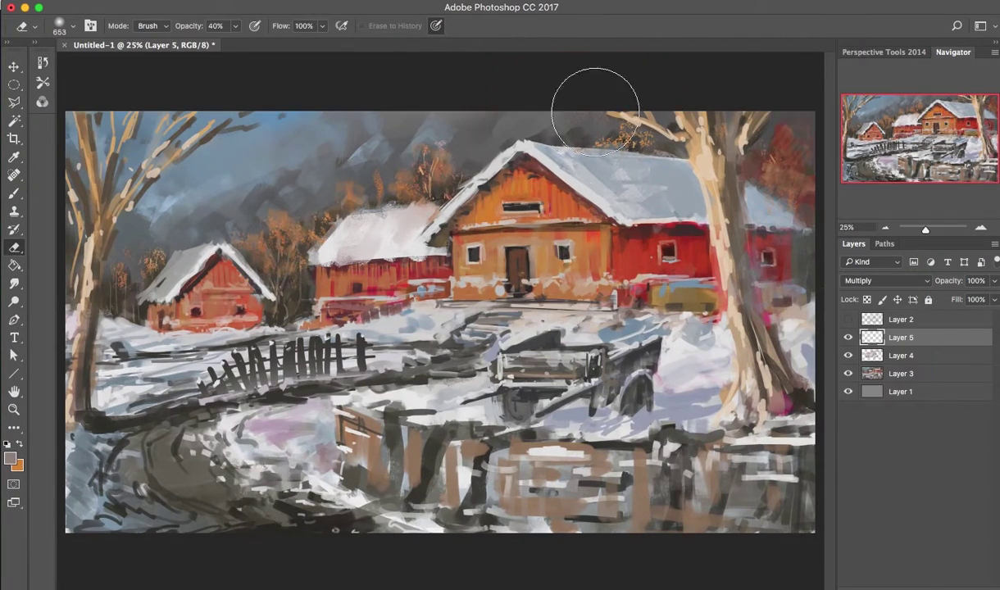
- On a new layer, trace the big barn's roof edge and eave in white snow
{"action": "key", "text": "ctrl+shift+n"}
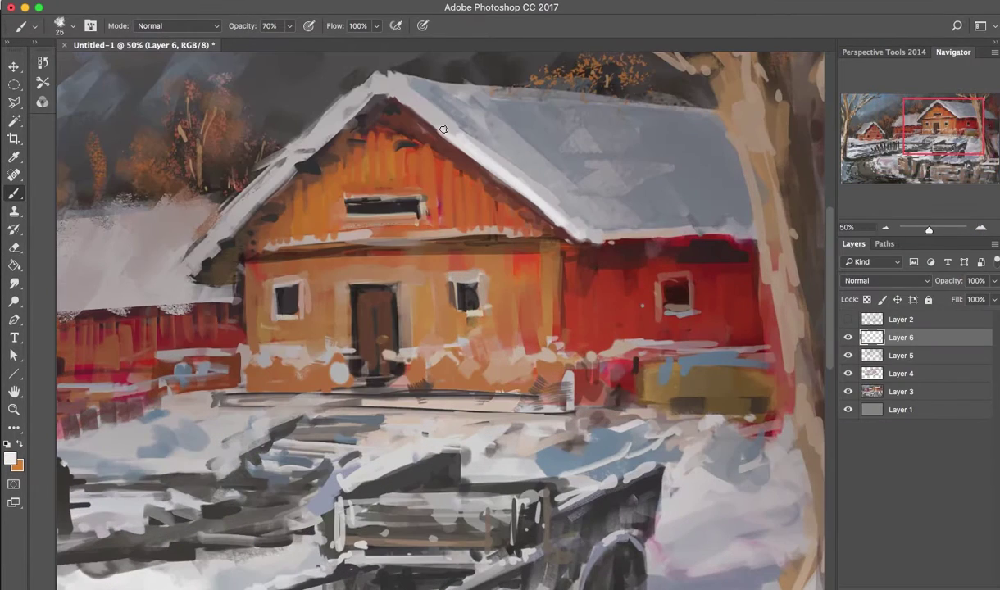
{"action": "mouse_move", "coordinate": [557, 229]}
{"action": "left_mouse_down"}
{"action": "mouse_move", "coordinate": [208, 242]}
{"action": "mouse_move", "coordinate": [182, 274]}
{"action": "left_mouse_up"}
{"action": "left_click", "coordinate": [217, 271], "text": "alt"}
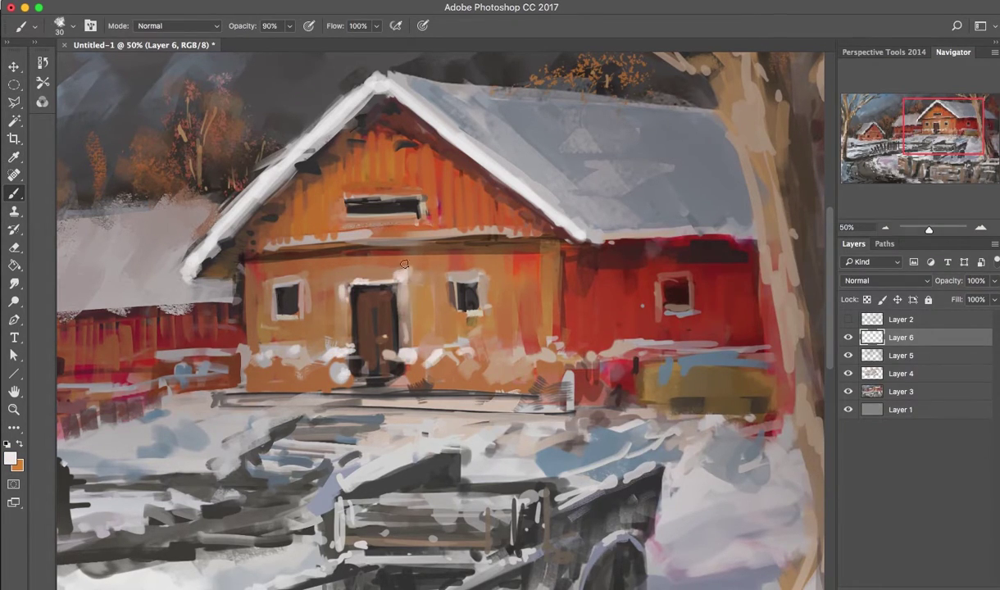
{"action": "left_click_drag", "start_coordinate": [246, 243], "coordinate": [449, 223]}
- Add orange strokes sampled from the barn wall onto the gable
{"action": "right_click", "coordinate": [462, 216]}
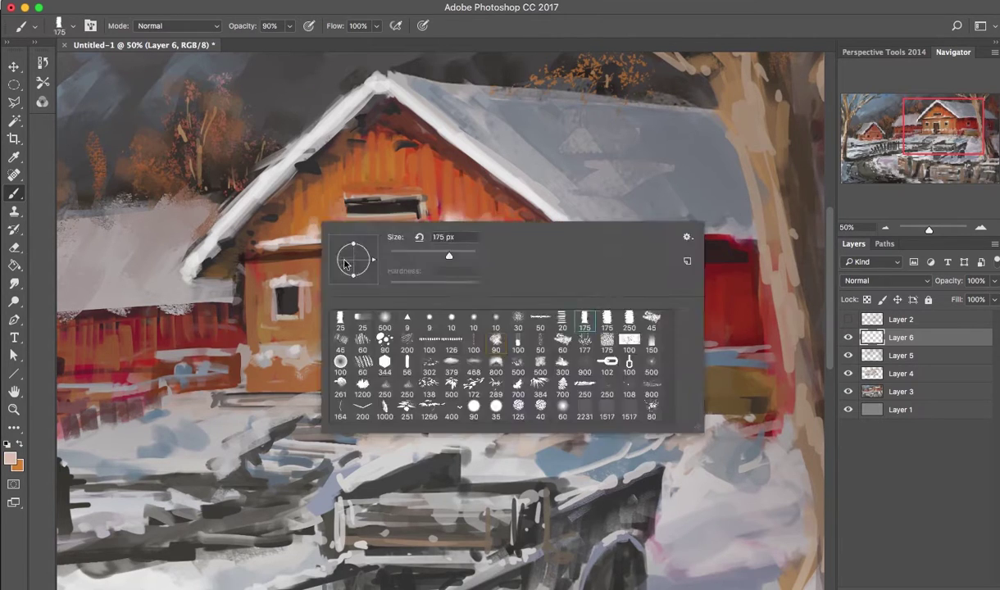
{"action": "left_click", "coordinate": [452, 212], "text": "alt"}
{"action": "left_click_drag", "start_coordinate": [345, 187], "coordinate": [392, 164]}
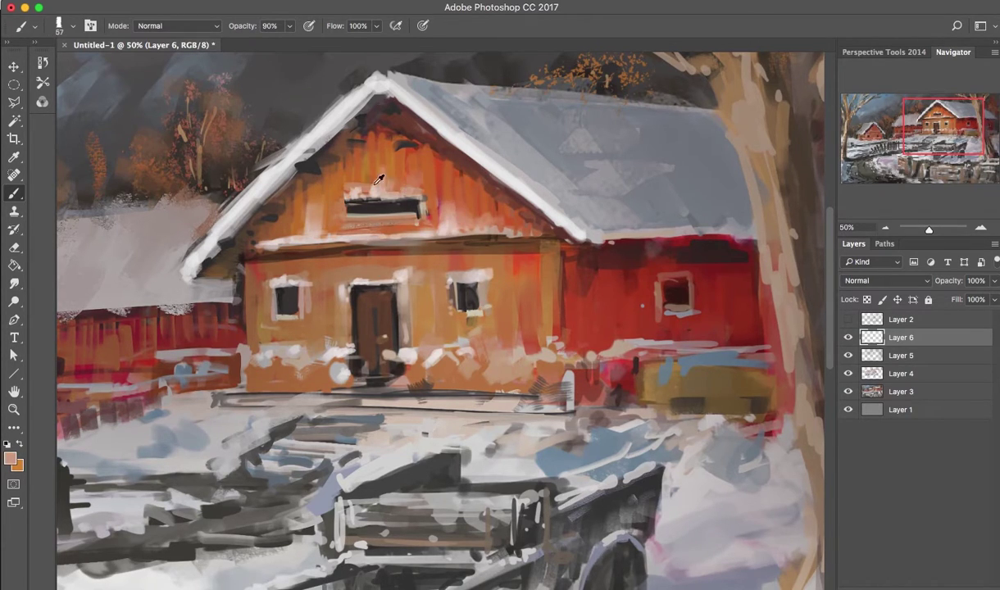
{"action": "key", "text": "bracketleft"}
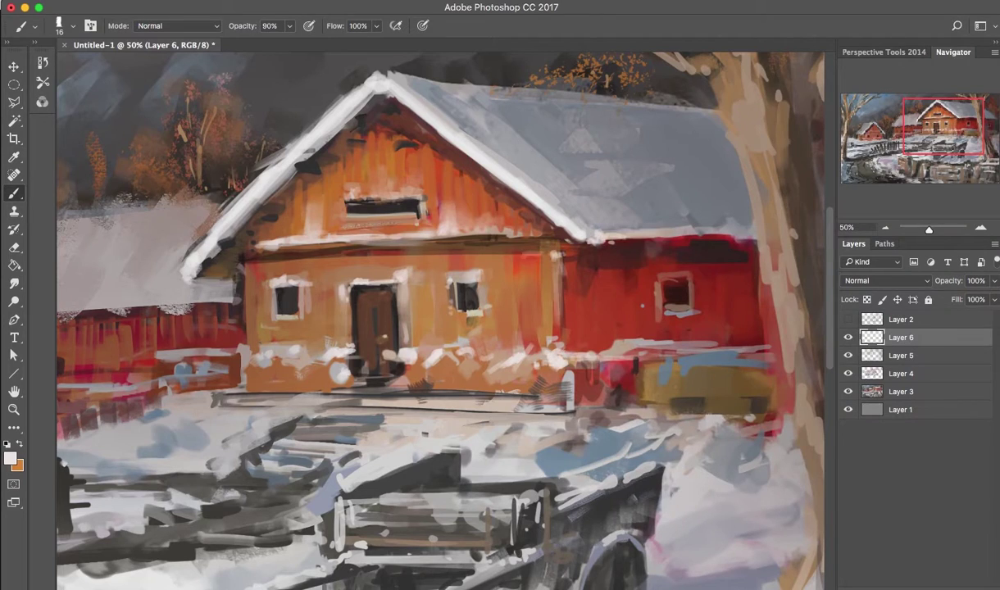
{"action": "key", "text": "bracketright"}
- Paint light snow along the foreground snow line and lower-left yard, then pick a new snow colour
{"action": "left_click_drag", "start_coordinate": [172, 410], "coordinate": [425, 392]}
{"action": "mouse_move", "coordinate": [213, 385]}
{"action": "left_mouse_down"}
{"action": "mouse_move", "coordinate": [457, 365]}
{"action": "mouse_move", "coordinate": [728, 414]}
{"action": "left_mouse_up"}
{"action": "left_click_drag", "start_coordinate": [170, 393], "coordinate": [246, 385]}
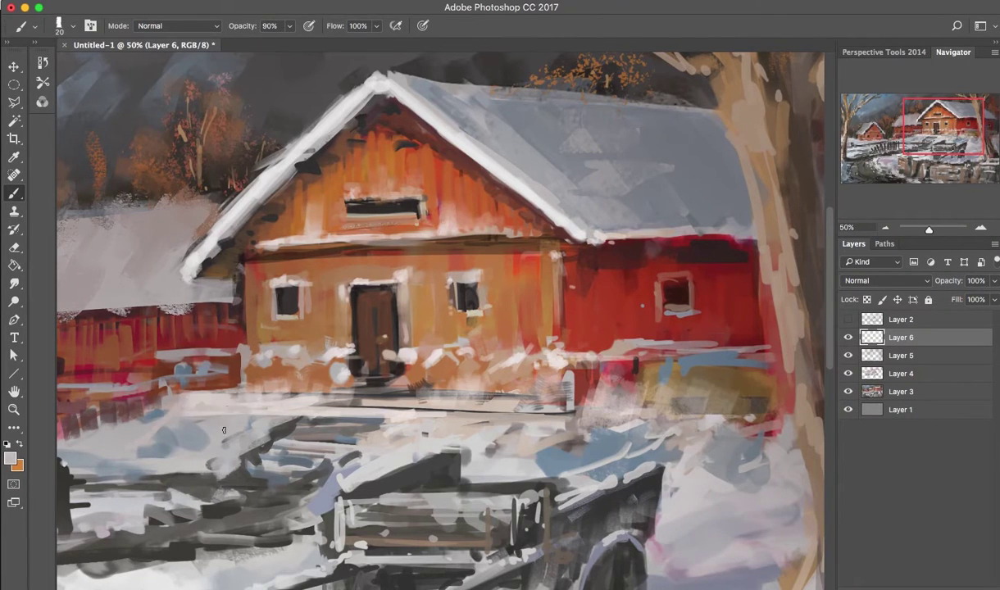
{"action": "left_click_drag", "start_coordinate": [188, 430], "coordinate": [250, 393]}
{"action": "left_click_drag", "start_coordinate": [229, 438], "coordinate": [320, 484]}
{"action": "left_click_drag", "start_coordinate": [221, 500], "coordinate": [344, 410]}
{"action": "left_click", "coordinate": [9, 458]}
{"action": "left_click", "coordinate": [932, 259]}
- Paint light snow in the yard between the fence and barn and along the porch steps
{"action": "left_click_drag", "start_coordinate": [109, 369], "coordinate": [333, 324]}
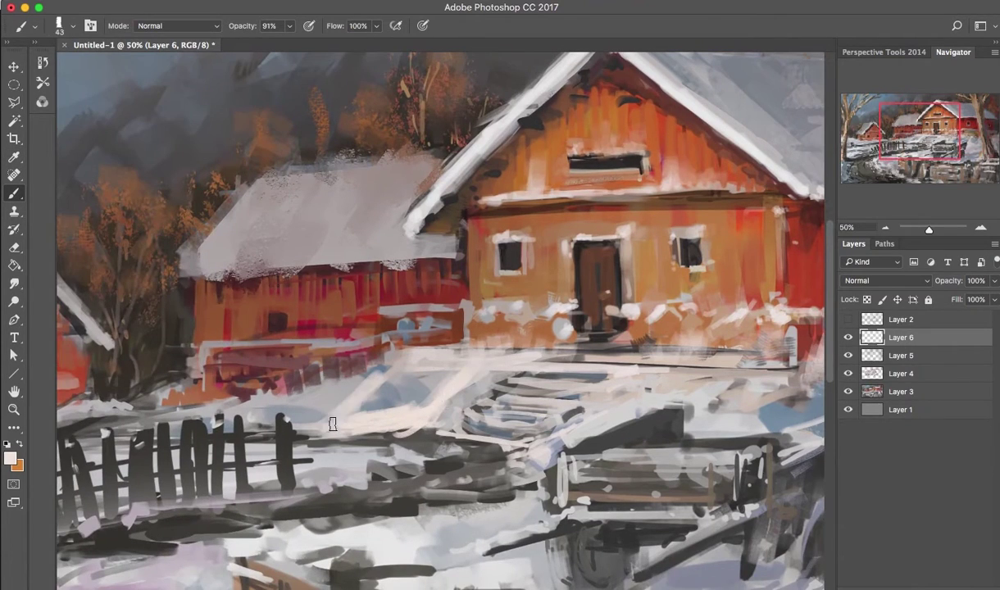
{"action": "left_click_drag", "start_coordinate": [333, 424], "coordinate": [410, 379]}
{"action": "left_click", "coordinate": [443, 358], "text": "alt"}
{"action": "mouse_move", "coordinate": [328, 406]}
{"action": "left_mouse_down"}
{"action": "mouse_move", "coordinate": [426, 360]}
{"action": "mouse_move", "coordinate": [455, 359]}
{"action": "left_mouse_up"}
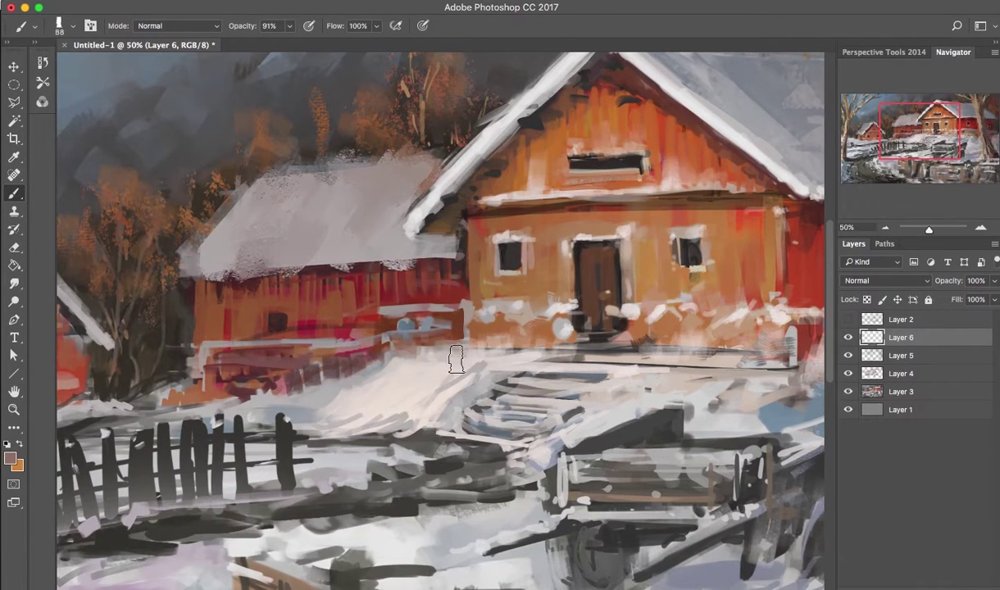
{"action": "left_click_drag", "start_coordinate": [636, 386], "coordinate": [607, 409]}
{"action": "mouse_move", "coordinate": [639, 365]}
{"action": "left_mouse_down"}
{"action": "mouse_move", "coordinate": [744, 398]}
{"action": "mouse_move", "coordinate": [677, 380]}
{"action": "mouse_move", "coordinate": [738, 438]}
{"action": "mouse_move", "coordinate": [491, 361]}
{"action": "mouse_move", "coordinate": [480, 373]}
{"action": "left_mouse_up"}
- Enlarge the brush for broad strokes and sample snow colours from the painting
{"action": "key", "text": "ctrl+minus"}
{"action": "key", "text": "bracketright"}
{"action": "key", "text": "bracketright"}
{"action": "key", "text": "bracketright"}
{"action": "key", "text": "bracketright"}
{"action": "key", "text": "bracketright"}
{"action": "key", "text": "bracketright"}
{"action": "key", "text": "ctrl+minus"}
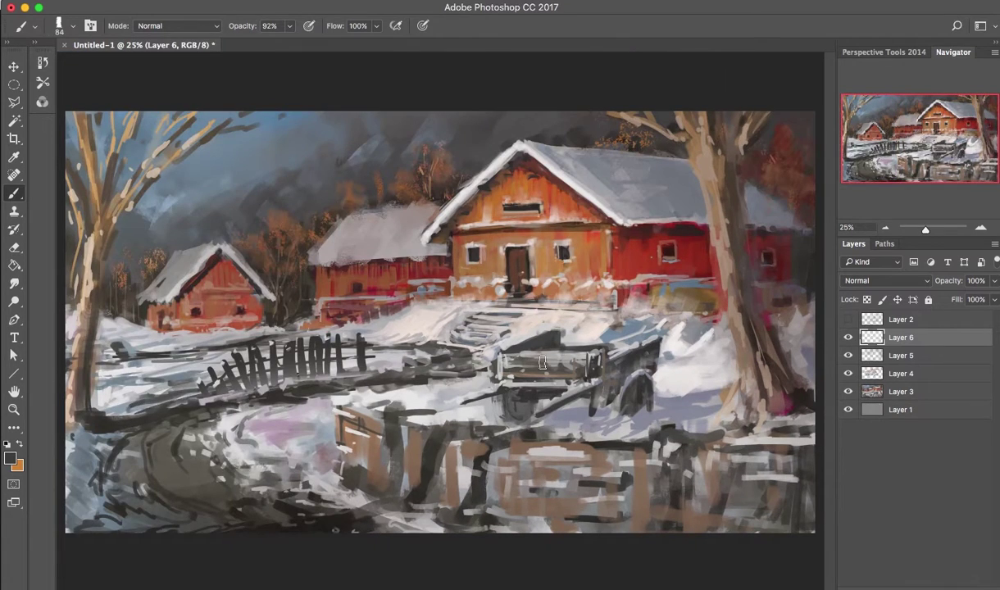
{"action": "key", "text": "ctrl+plus"}
{"action": "right_click", "coordinate": [457, 371]}
{"action": "key", "text": "Escape"}
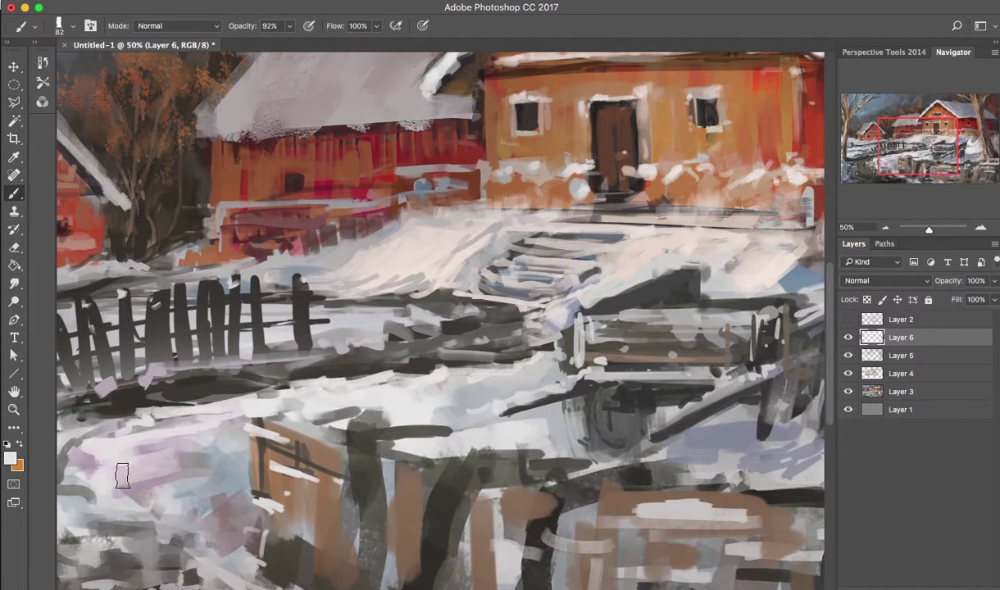
{"action": "key", "text": "ctrl+minus"}
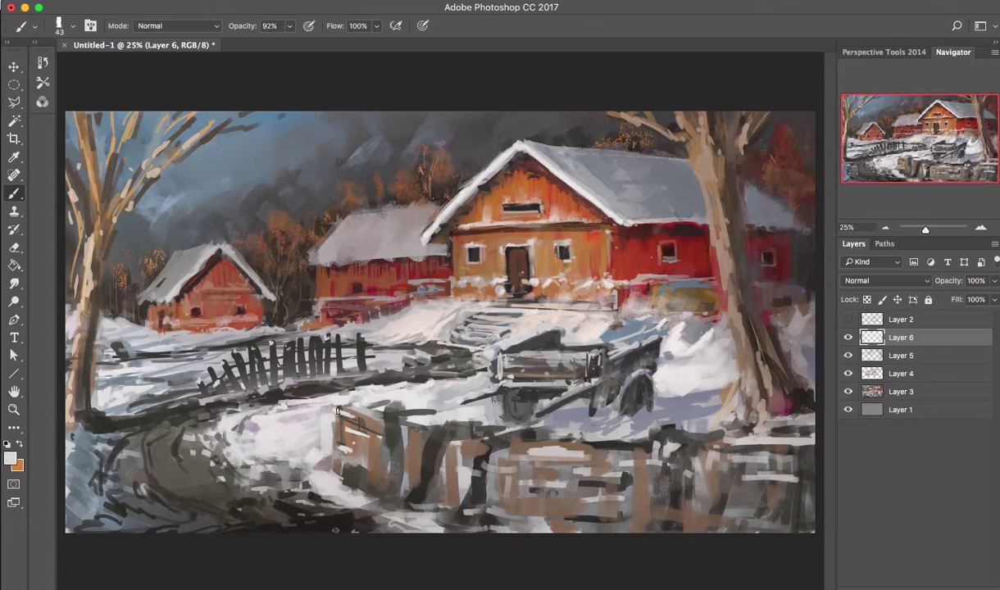
{"action": "left_click", "coordinate": [399, 432], "text": "alt"}
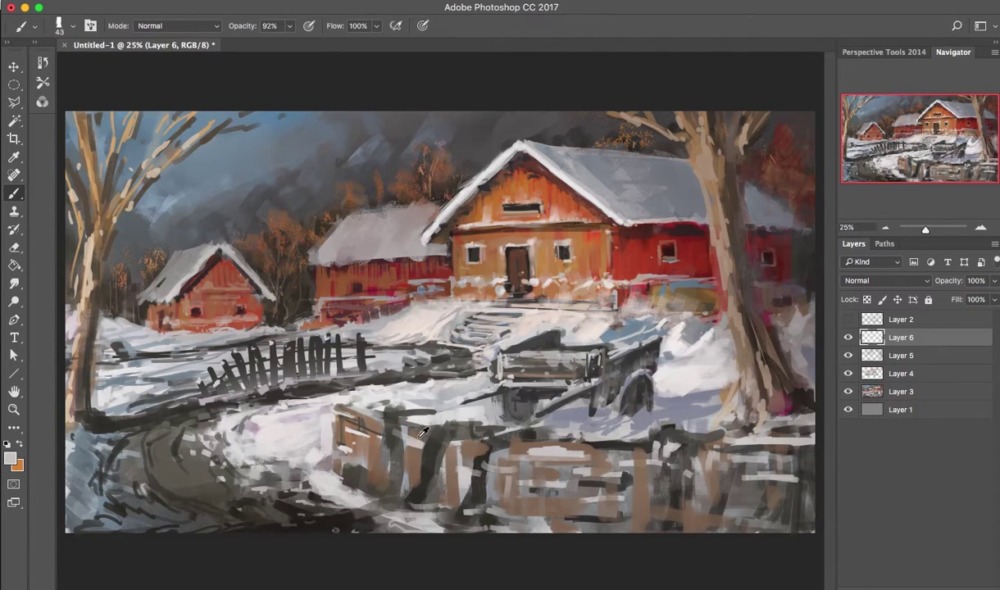
{"action": "left_click", "coordinate": [254, 397], "text": "alt"}
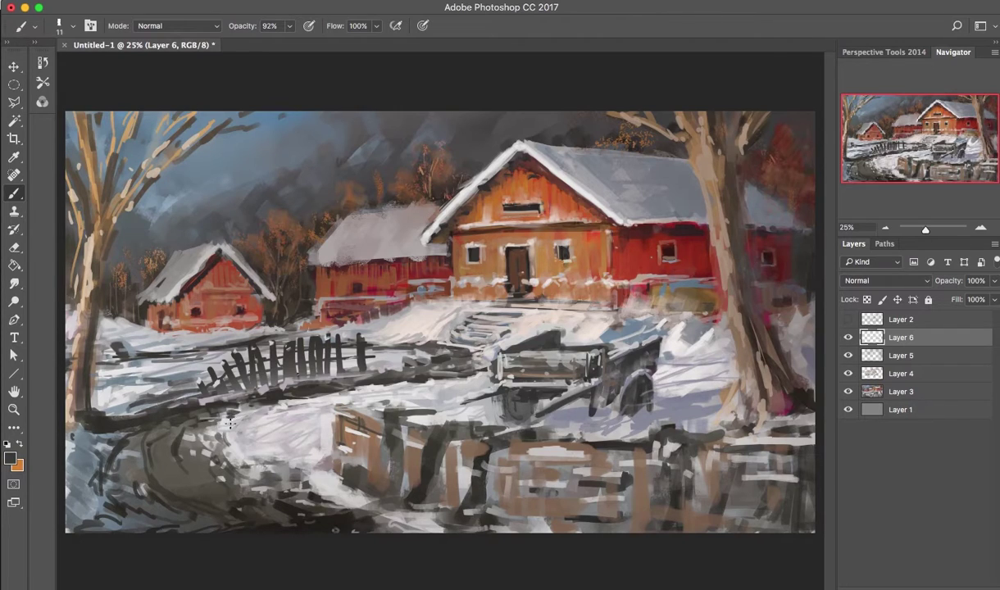
- Brush light snow strokes across the lower-left snow and beside the lower-left fence
{"action": "scroll", "coordinate": [240, 438], "scroll_direction": "up", "scroll_amount": 3}
{"action": "left_click_drag", "start_coordinate": [238, 426], "coordinate": [410, 475]}
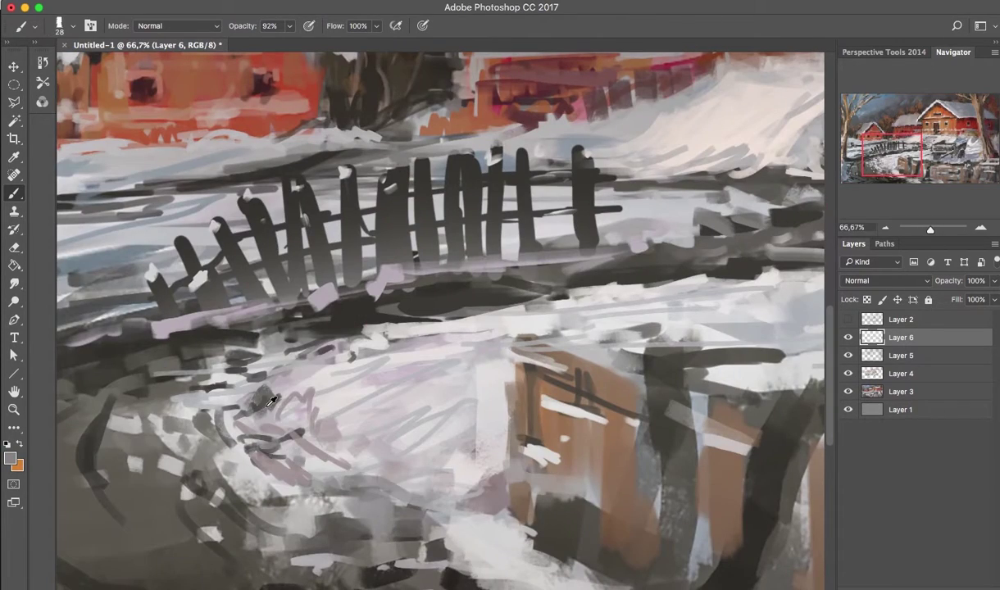
{"action": "left_click_drag", "start_coordinate": [360, 451], "coordinate": [451, 491]}
{"action": "left_click_drag", "start_coordinate": [344, 418], "coordinate": [426, 393]}
{"action": "left_click_drag", "start_coordinate": [308, 392], "coordinate": [164, 373]}
{"action": "left_click_drag", "start_coordinate": [286, 492], "coordinate": [172, 430]}
{"action": "scroll", "coordinate": [242, 467], "scroll_direction": "down", "scroll_amount": 2}
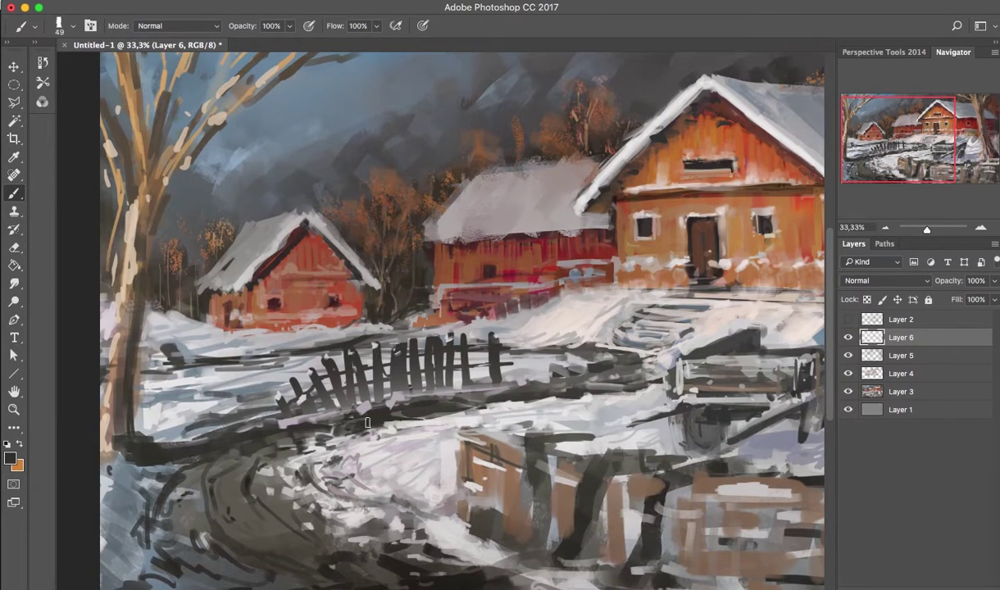
{"action": "left_click_drag", "start_coordinate": [197, 418], "coordinate": [320, 394]}
{"action": "left_click_drag", "start_coordinate": [205, 381], "coordinate": [261, 382]}
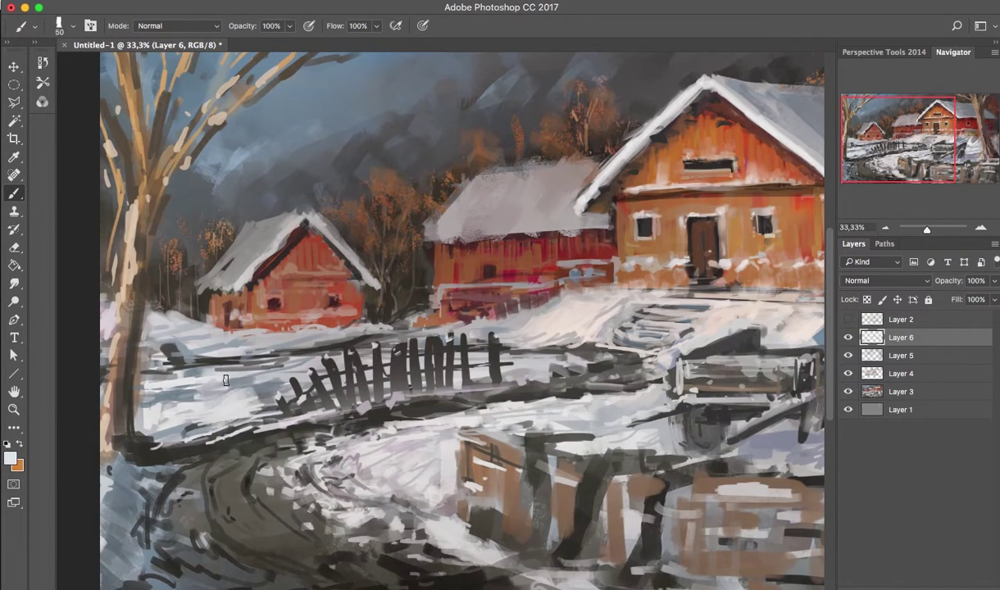
- Paint dark strokes on the cart's side panel, rails and shaft with light grey highlights
{"action": "key", "text": "ctrl+minus"}
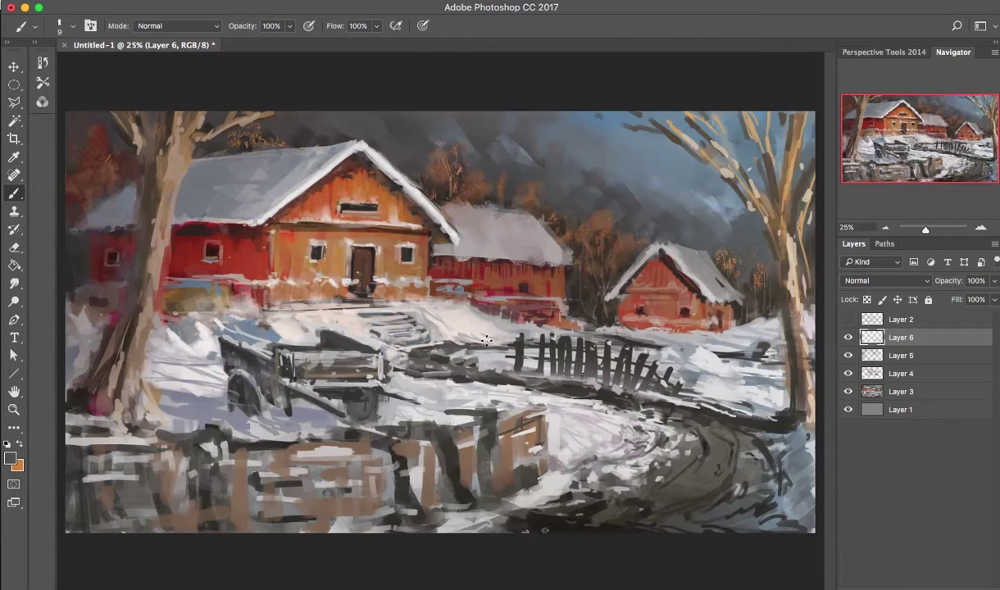
{"action": "scroll", "coordinate": [332, 354], "scroll_direction": "up", "scroll_amount": 2}
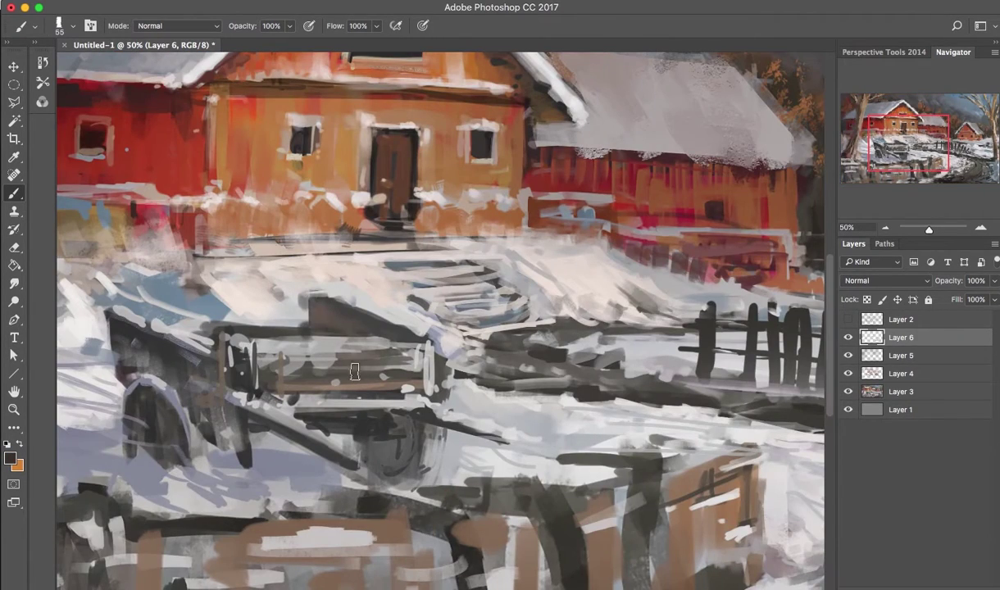
{"action": "left_click_drag", "start_coordinate": [299, 282], "coordinate": [301, 319]}
{"action": "mouse_move", "coordinate": [263, 376]}
{"action": "left_mouse_down"}
{"action": "mouse_move", "coordinate": [381, 377]}
{"action": "mouse_move", "coordinate": [392, 366]}
{"action": "left_mouse_up"}
{"action": "key", "text": "bracketright"}
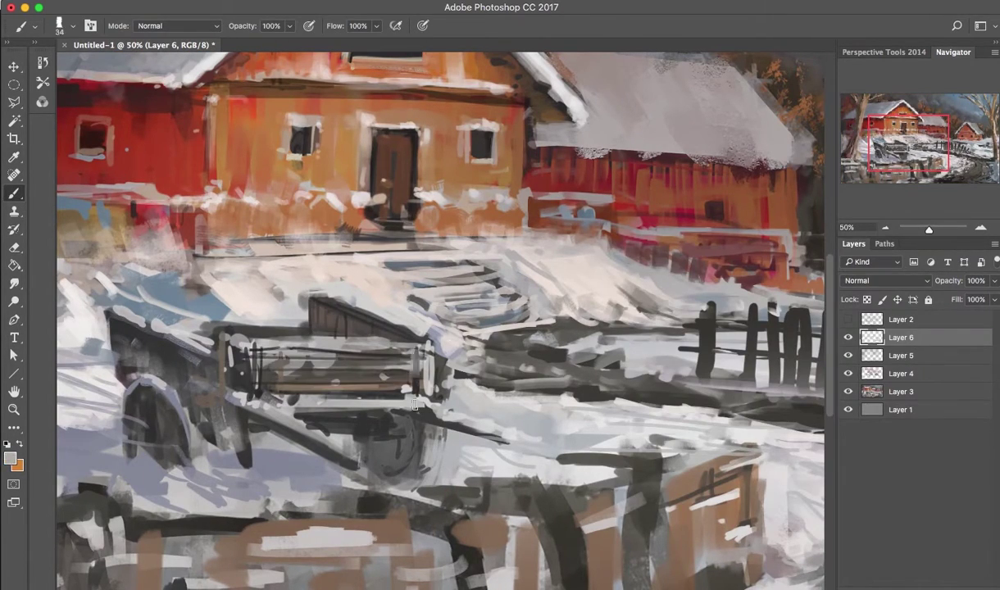
{"action": "left_click_drag", "start_coordinate": [396, 330], "coordinate": [397, 373]}
{"action": "left_click", "coordinate": [393, 320], "text": "alt"}
{"action": "left_click_drag", "start_coordinate": [323, 295], "coordinate": [391, 321]}
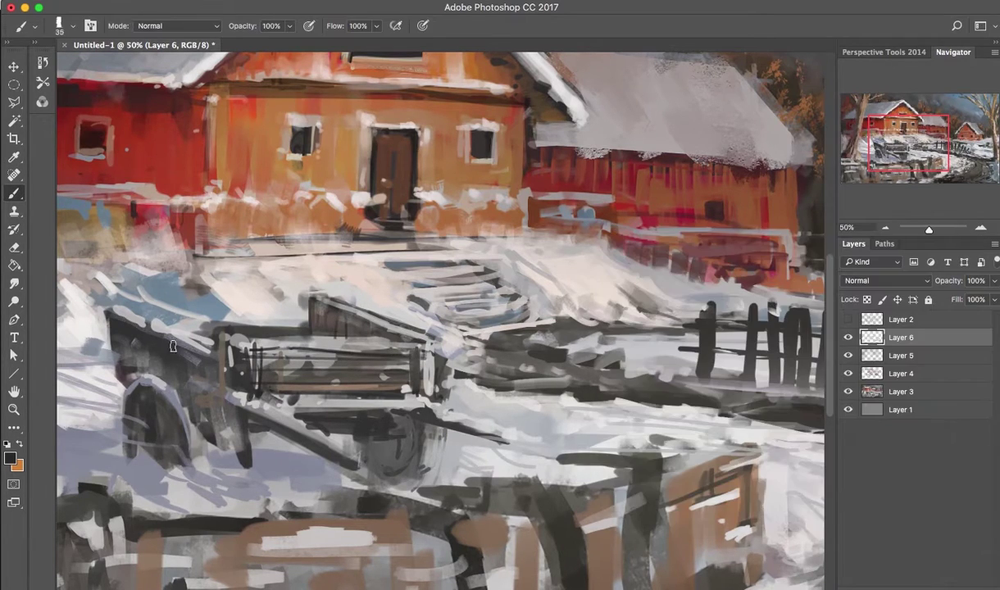
{"action": "left_click_drag", "start_coordinate": [107, 311], "coordinate": [211, 358]}
{"action": "left_click_drag", "start_coordinate": [114, 336], "coordinate": [345, 438]}
{"action": "left_click", "coordinate": [250, 381], "text": "alt"}
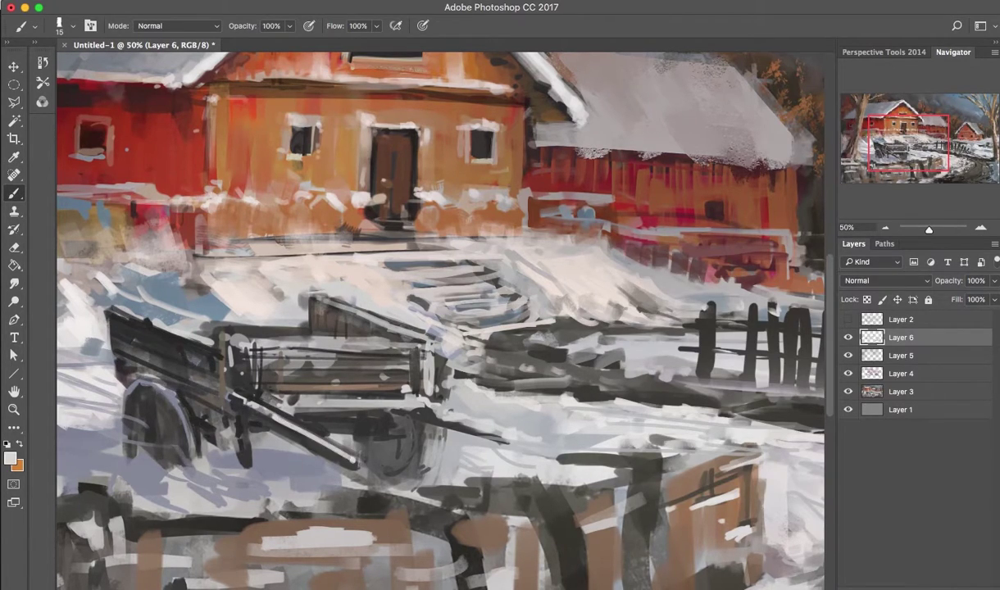
{"action": "left_click_drag", "start_coordinate": [234, 386], "coordinate": [355, 445]}
- Paint a dark round cart wheel and light grey strokes across the foreground ground
{"action": "key", "text": "ctrl+minus"}
{"action": "left_click_drag", "start_coordinate": [245, 344], "coordinate": [257, 399]}
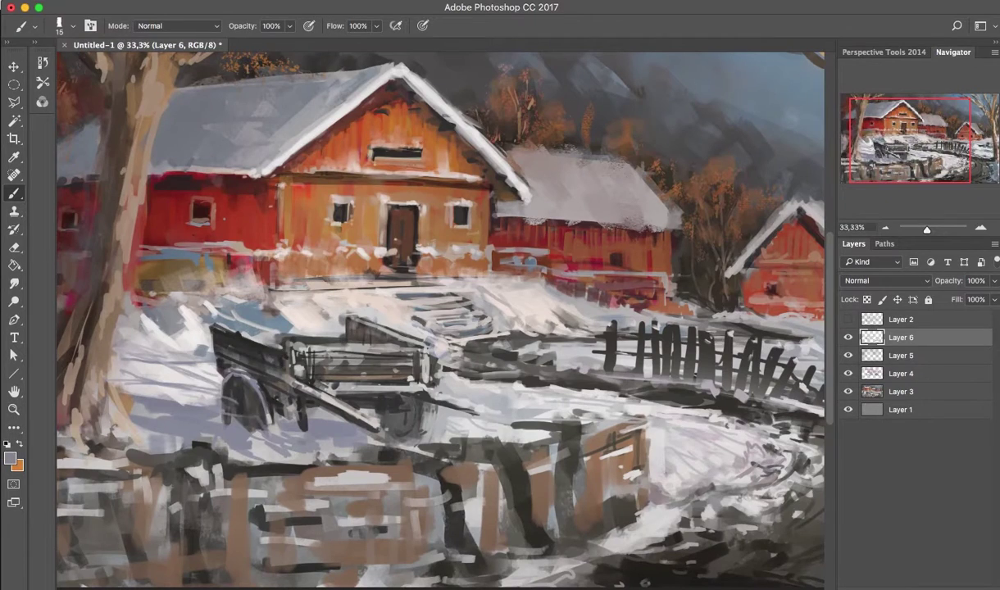
{"action": "left_click_drag", "start_coordinate": [418, 416], "coordinate": [400, 395]}
{"action": "left_click", "coordinate": [429, 436], "text": "alt"}
{"action": "left_click", "coordinate": [443, 440], "text": "alt"}
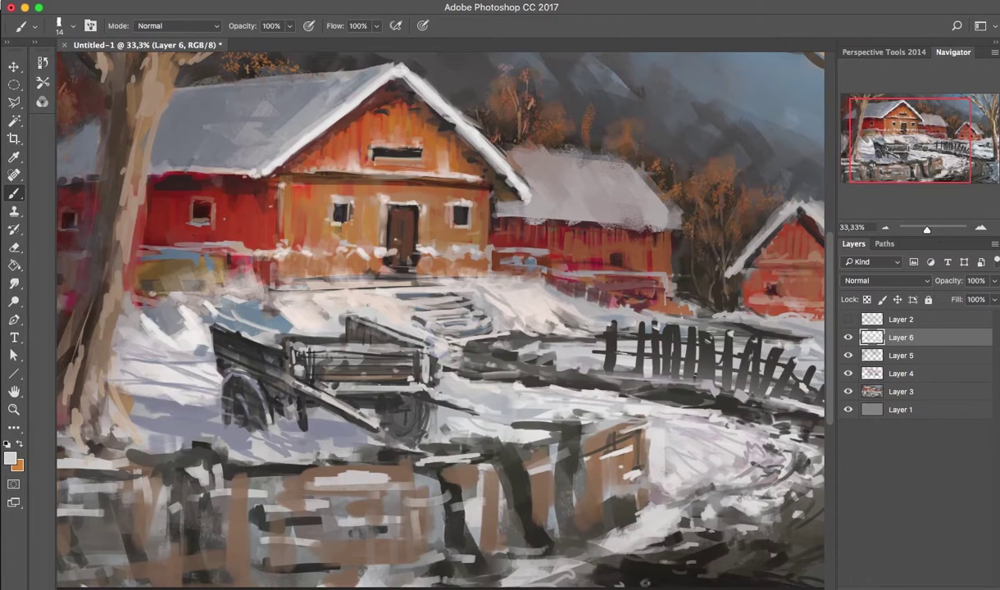
{"action": "left_click_drag", "start_coordinate": [459, 434], "coordinate": [344, 435]}
{"action": "mouse_move", "coordinate": [516, 418]}
{"action": "left_mouse_down"}
{"action": "mouse_move", "coordinate": [237, 440]}
{"action": "mouse_move", "coordinate": [170, 466]}
{"action": "left_mouse_up"}
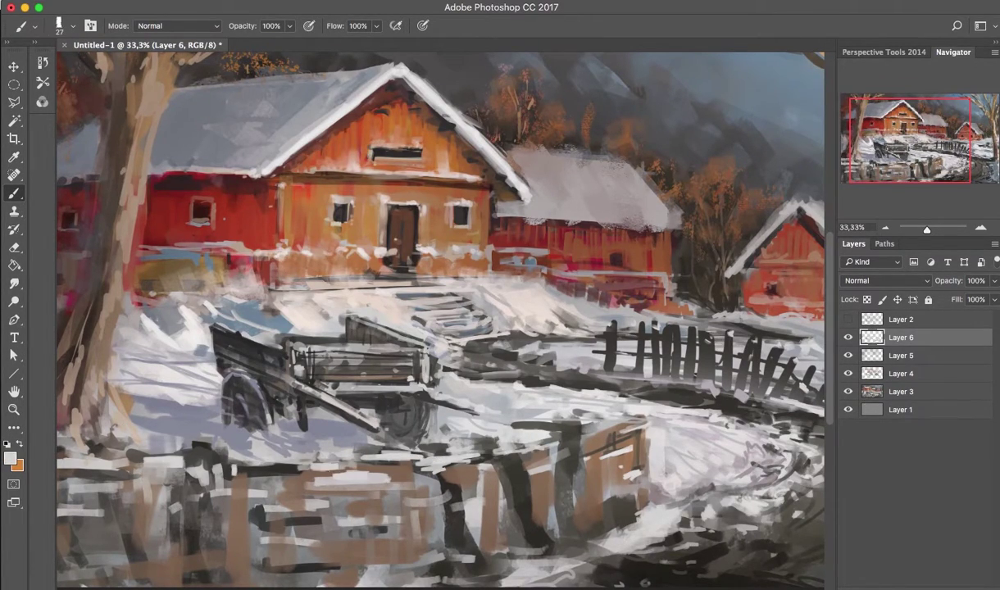
- Add dark and light tan strokes down the left tree trunk, and snow between cart and fence
{"action": "key", "text": "ctrl+minus"}
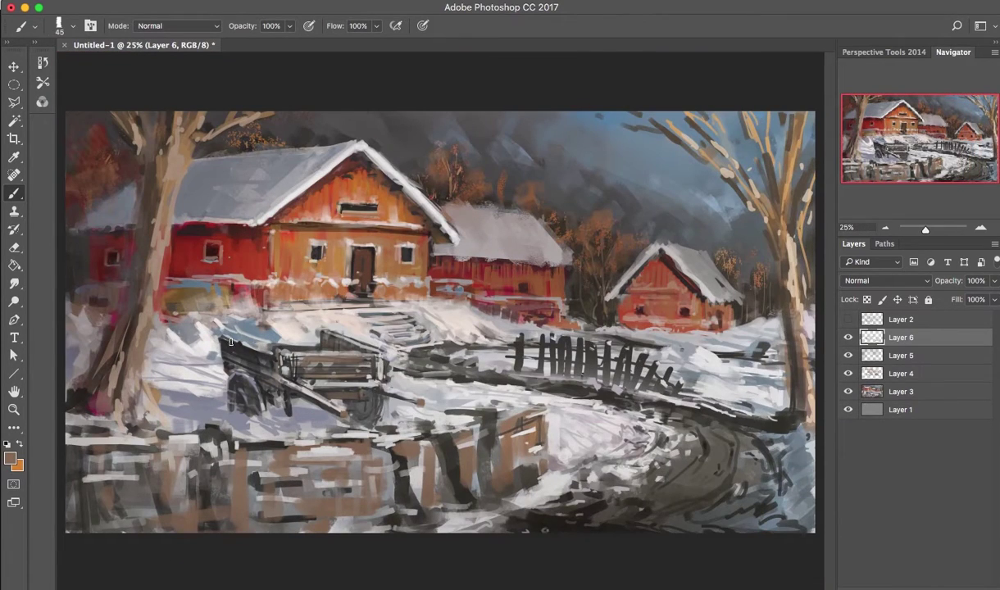
{"action": "left_click_drag", "start_coordinate": [91, 369], "coordinate": [143, 176]}
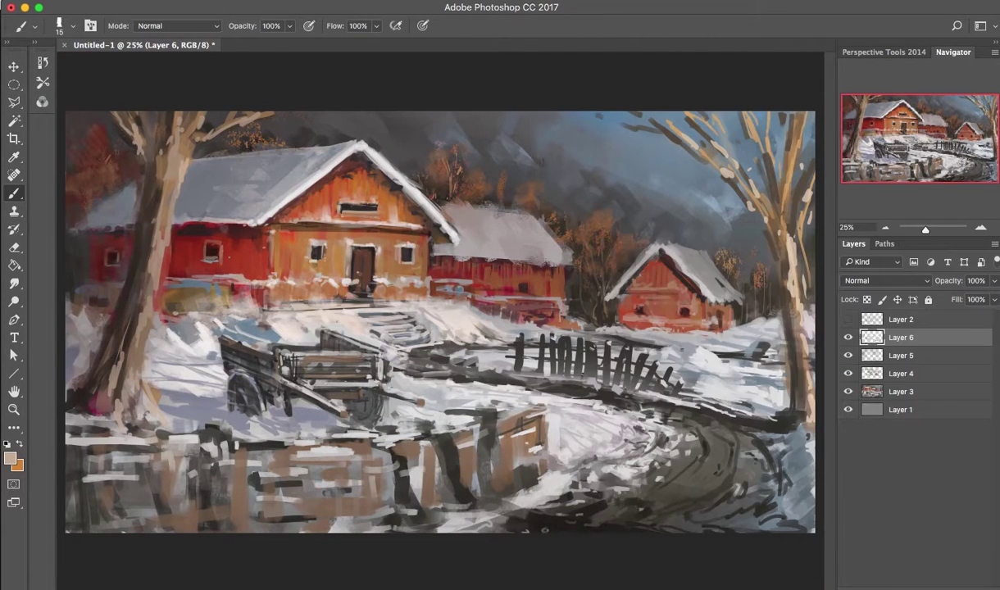
{"action": "left_click_drag", "start_coordinate": [159, 139], "coordinate": [137, 324]}
{"action": "left_click_drag", "start_coordinate": [140, 217], "coordinate": [123, 357]}
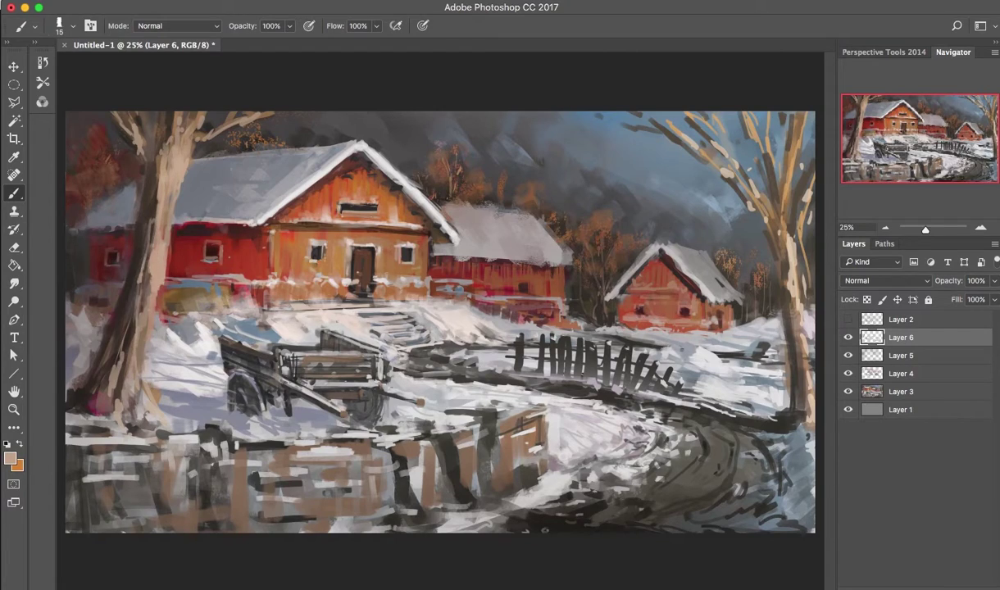
{"action": "left_click", "coordinate": [168, 403], "text": "alt"}
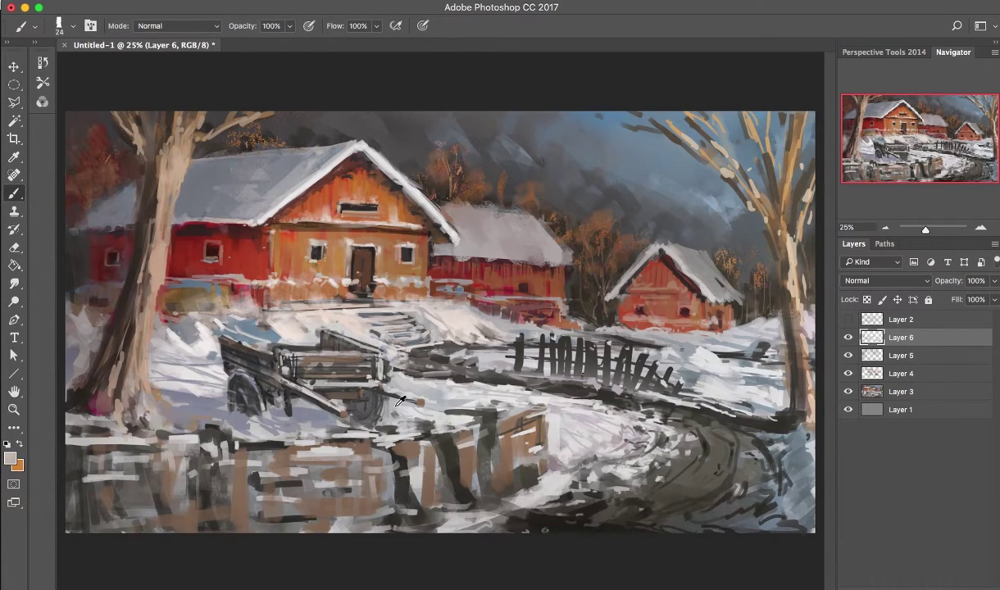
{"action": "mouse_move", "coordinate": [400, 401]}
{"action": "left_mouse_down"}
{"action": "mouse_move", "coordinate": [404, 362]}
{"action": "mouse_move", "coordinate": [463, 339]}
{"action": "left_mouse_up"}
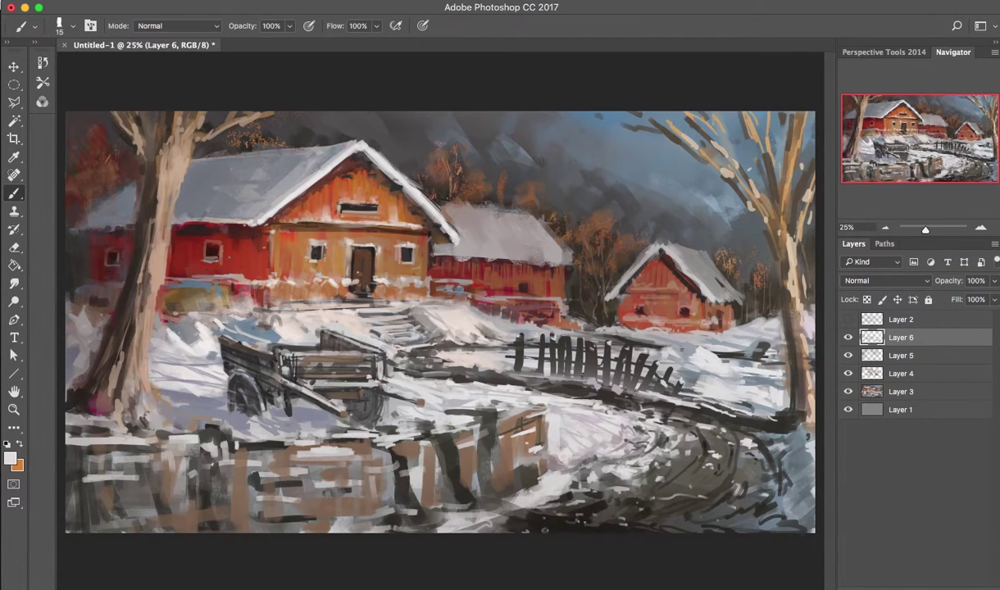
- At 40% opacity, paint misty snow along the barn bases and a small fence section
{"action": "key", "text": "4"}
{"action": "left_click", "coordinate": [733, 303], "text": "alt"}
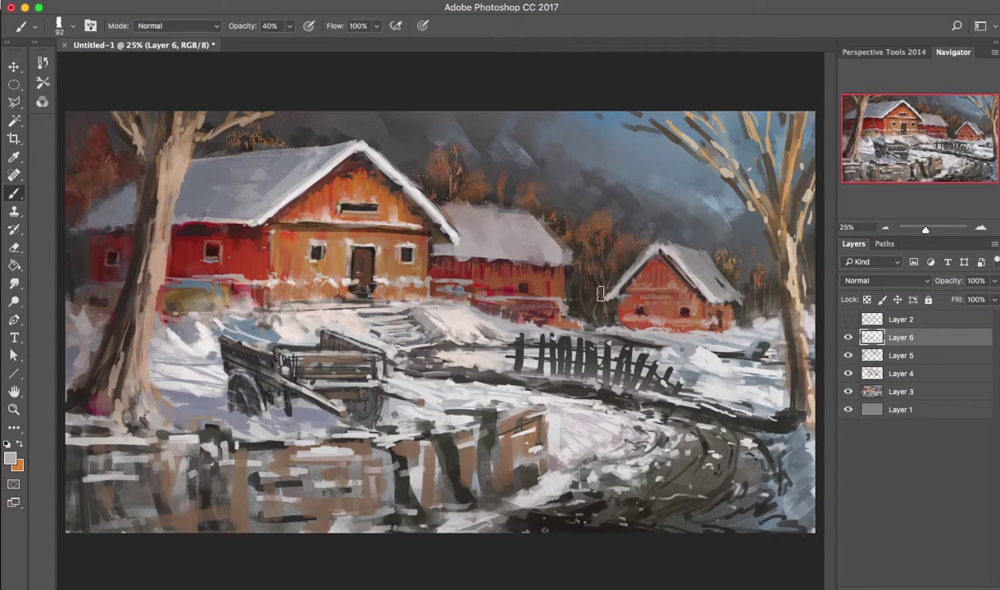
{"action": "mouse_move", "coordinate": [582, 299]}
{"action": "left_mouse_down"}
{"action": "mouse_move", "coordinate": [434, 286]}
{"action": "mouse_move", "coordinate": [414, 271]}
{"action": "left_mouse_up"}
{"action": "left_click", "coordinate": [346, 314], "text": "alt"}
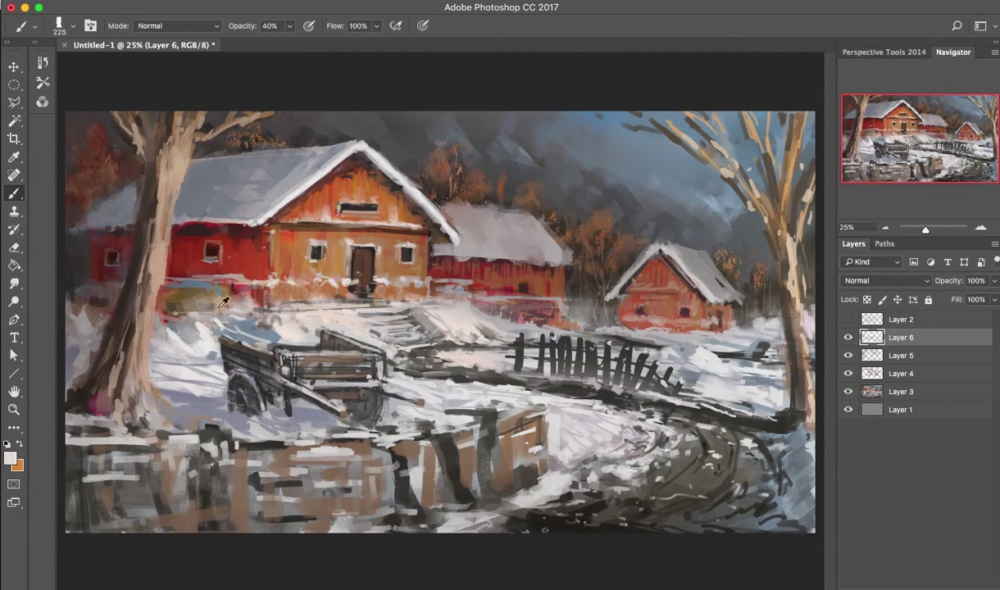
{"action": "left_click_drag", "start_coordinate": [497, 275], "coordinate": [438, 305]}
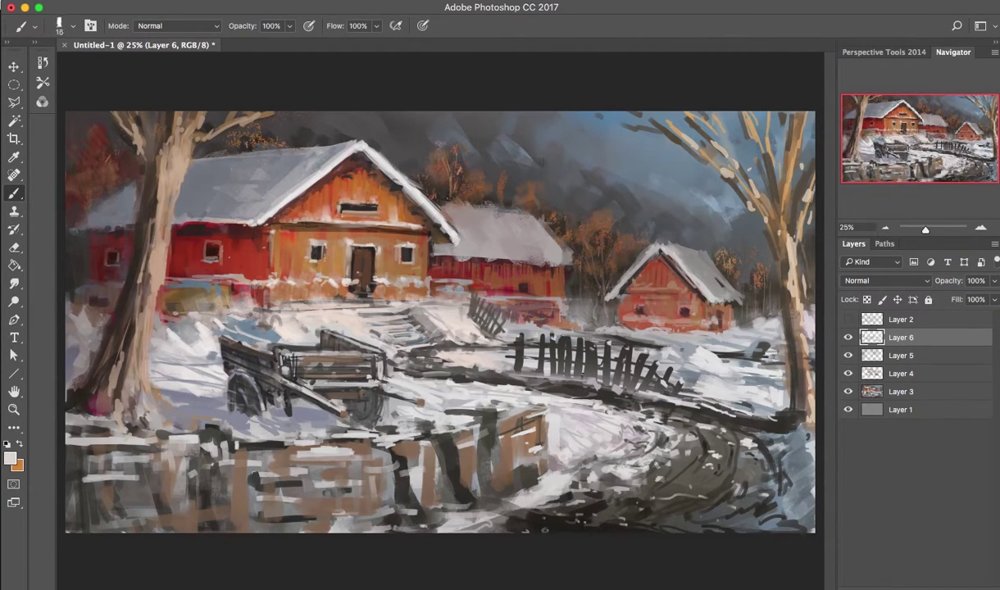
{"action": "left_click", "coordinate": [732, 332], "text": "alt"}
- Paint a darker orange stroke along the barn's eave
{"action": "scroll", "coordinate": [354, 249], "scroll_direction": "up", "scroll_amount": 1}
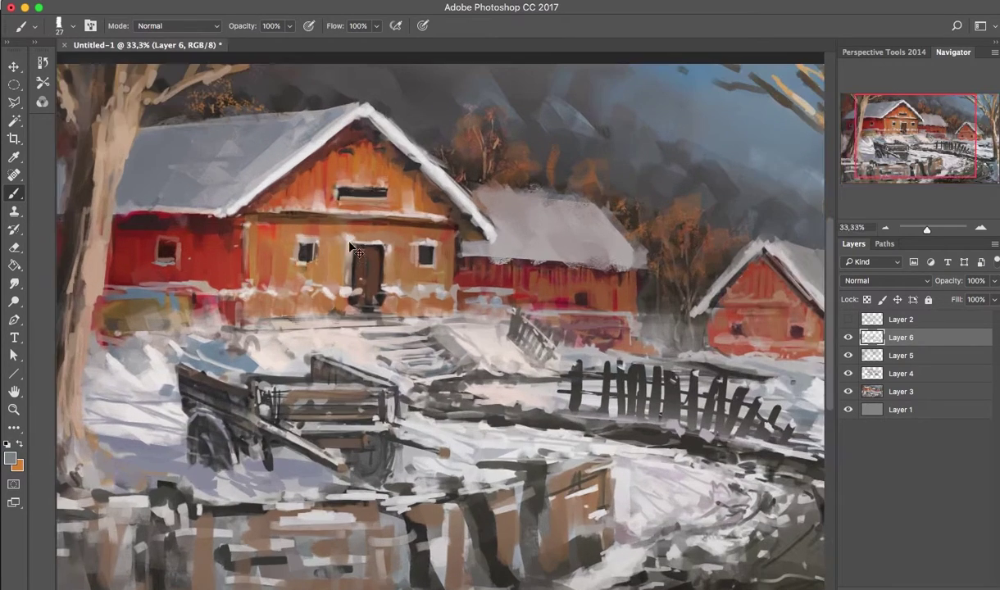
{"action": "left_click", "coordinate": [330, 216], "text": "alt"}
{"action": "mouse_move", "coordinate": [357, 218]}
{"action": "left_mouse_down"}
{"action": "mouse_move", "coordinate": [245, 217]}
{"action": "mouse_move", "coordinate": [288, 245]}
{"action": "left_mouse_up"}
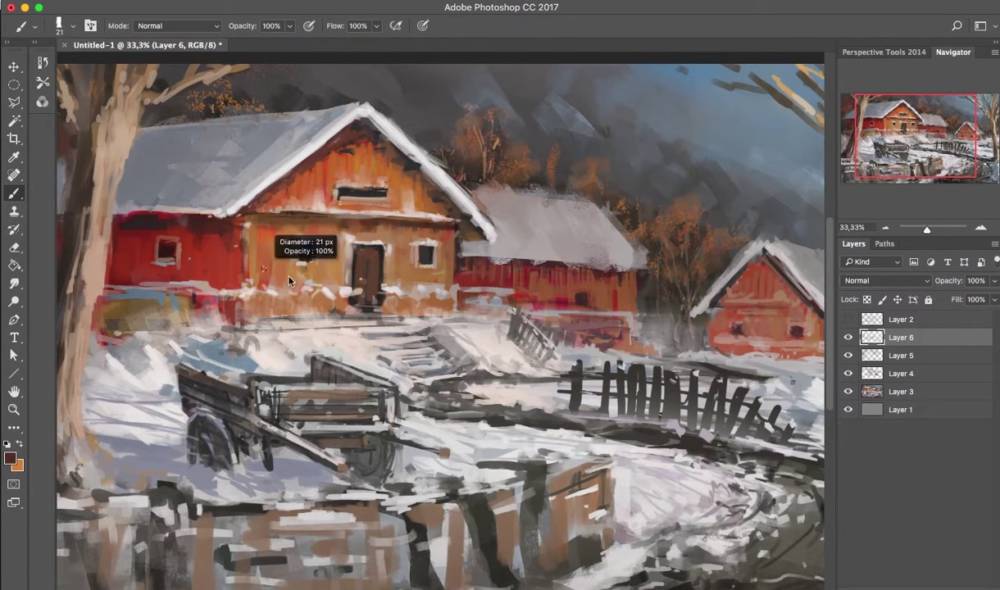
{"action": "scroll", "coordinate": [426, 399], "scroll_direction": "down", "scroll_amount": 1}
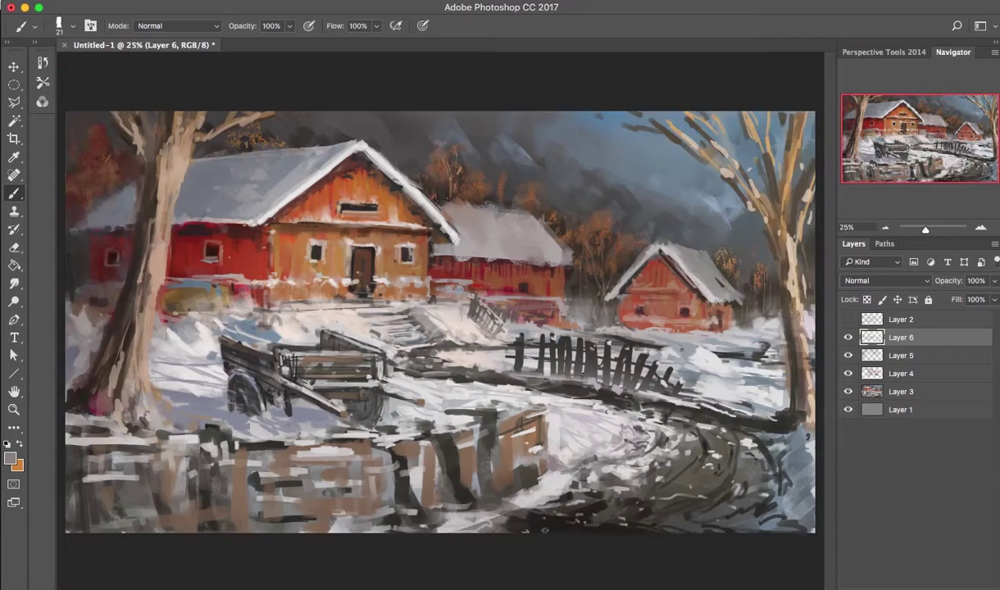
- Lighten the middle barn's roof with textured white snow and a snow edge, then add a new empty layer
{"action": "left_click", "coordinate": [792, 425], "text": "alt"}
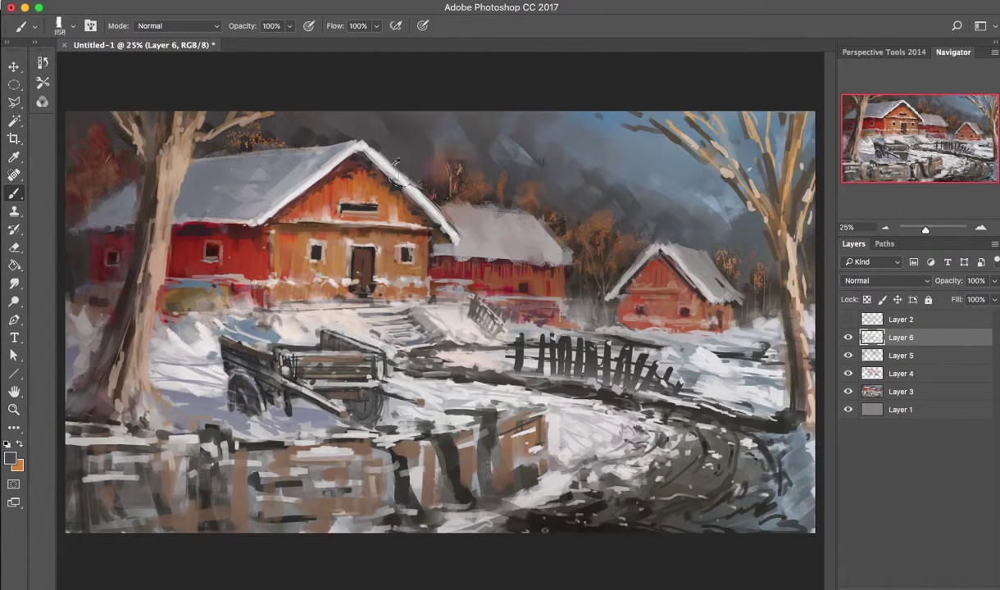
{"action": "key", "text": "4"}
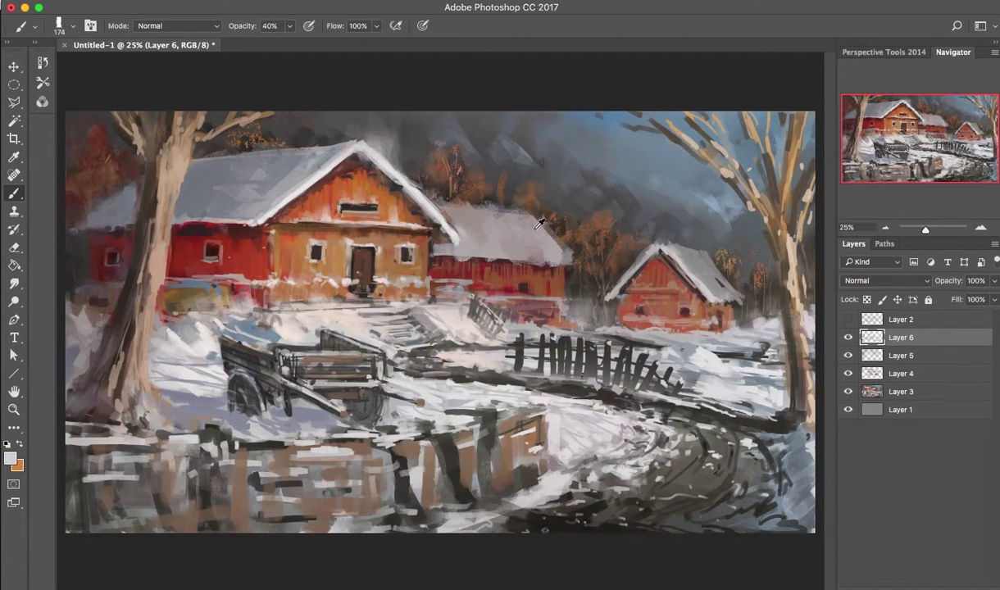
{"action": "mouse_move", "coordinate": [539, 223]}
{"action": "left_mouse_down"}
{"action": "mouse_move", "coordinate": [446, 238]}
{"action": "mouse_move", "coordinate": [496, 205]}
{"action": "left_mouse_up"}
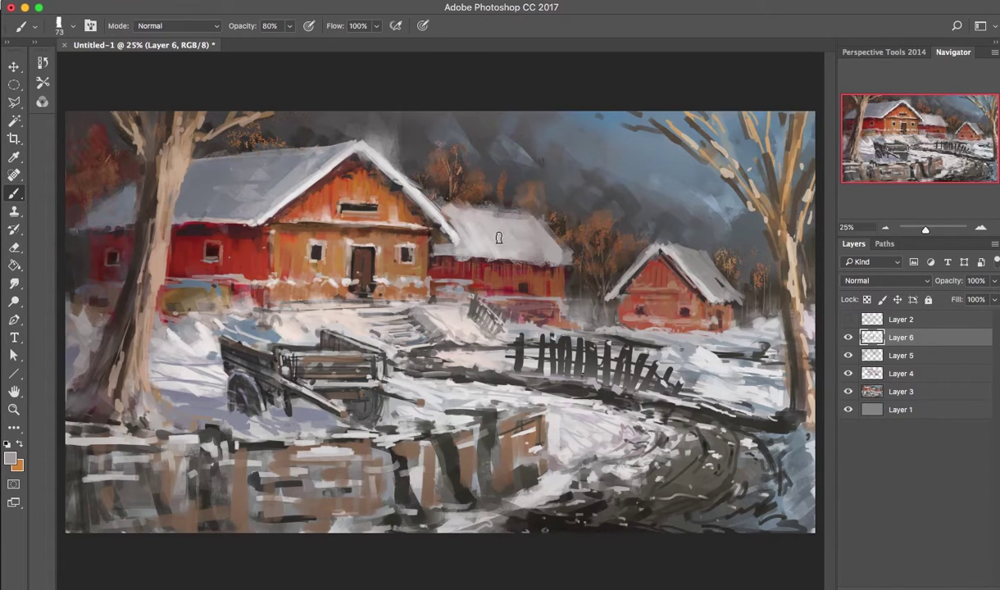
{"action": "scroll", "coordinate": [498, 228], "scroll_direction": "up", "scroll_amount": 3}
{"action": "key", "text": "["}
{"action": "left_click_drag", "start_coordinate": [573, 205], "coordinate": [647, 351]}
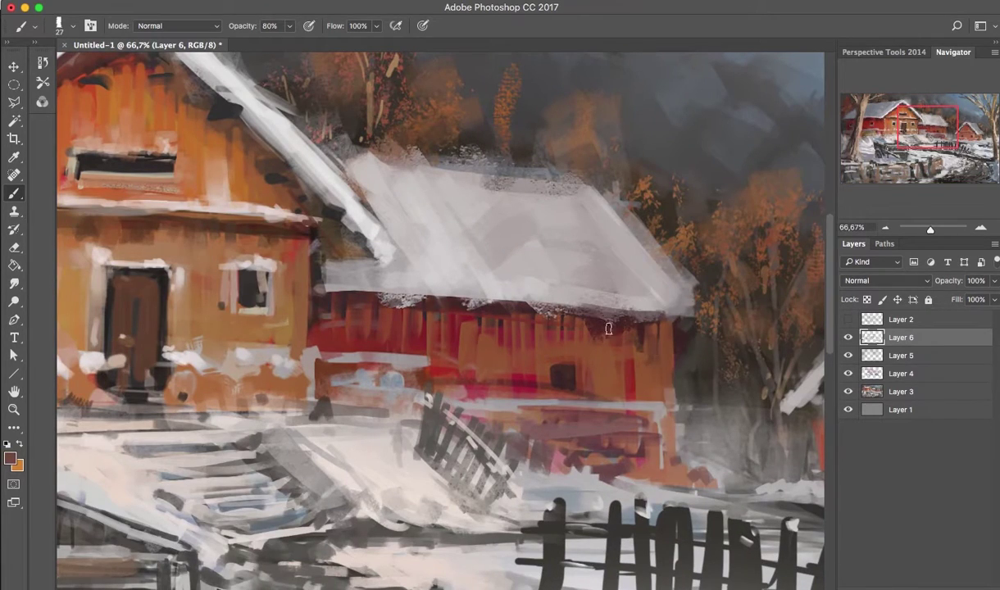
{"action": "left_click", "coordinate": [344, 271], "text": "alt"}
{"action": "mouse_move", "coordinate": [324, 283]}
{"action": "left_mouse_down"}
{"action": "mouse_move", "coordinate": [397, 257]}
{"action": "mouse_move", "coordinate": [518, 264]}
{"action": "mouse_move", "coordinate": [573, 246]}
{"action": "left_mouse_up"}
{"action": "left_click", "coordinate": [483, 255], "text": "ctrl+alt"}
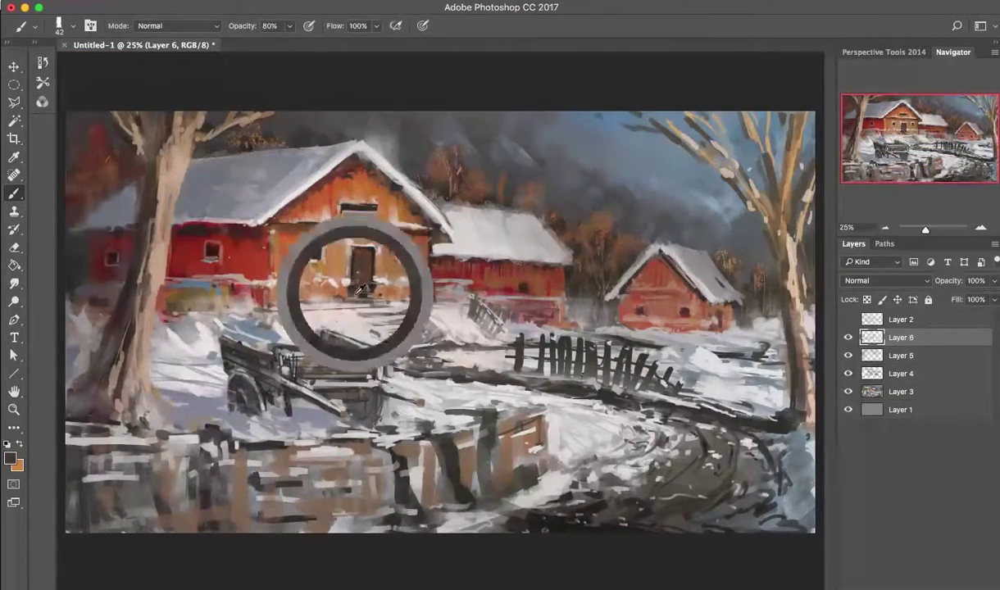
{"action": "key", "text": "ctrl+shift+alt+n"}
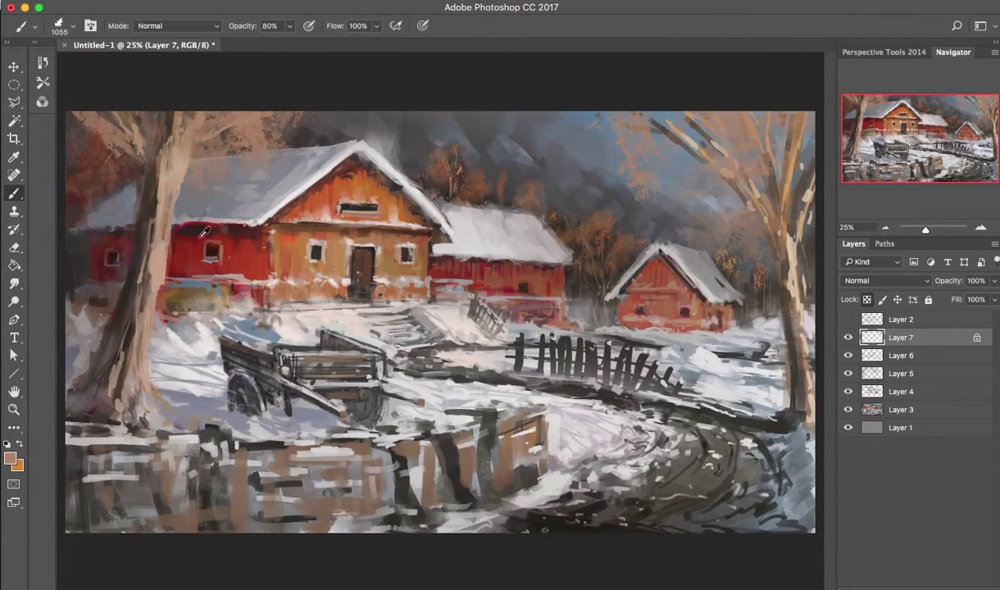
- Stamp leaves into the upper tree branches and add a new layer above Layer 7
{"action": "left_click", "coordinate": [107, 123]}
{"action": "left_click", "coordinate": [656, 131]}
{"action": "key", "text": "slash"}
{"action": "key", "text": "bracketleft"}
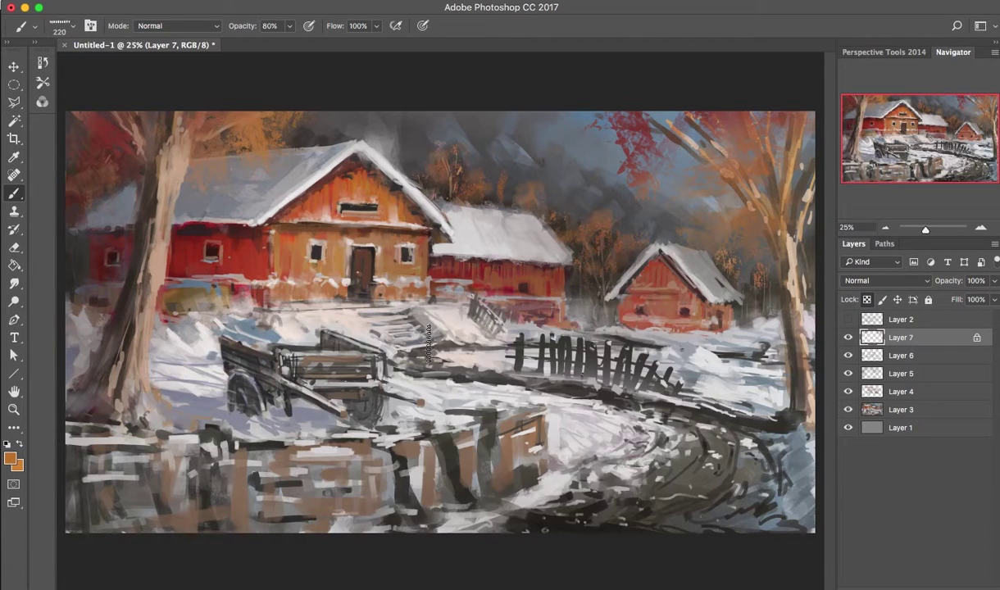
{"action": "key", "text": "ctrl+shift+alt+n"}
{"action": "left_click_drag", "start_coordinate": [279, 272], "coordinate": [236, 272]}
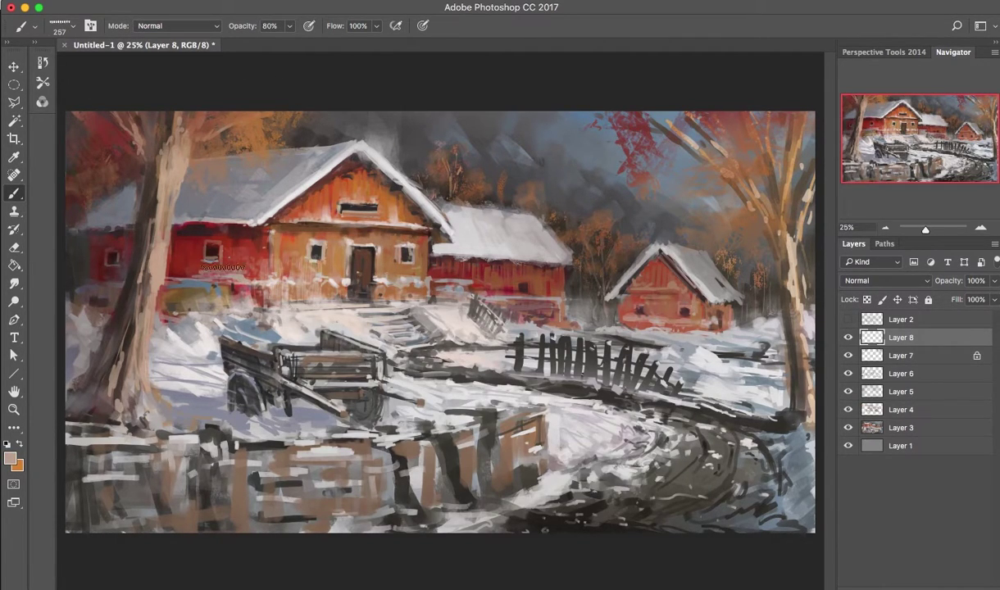
- Merge the painted layers and paint a faint 12% Color Dodge glow on the main barn's front
{"action": "key", "text": "ctrl+shift+e"}
{"action": "key", "text": "i"}
{"action": "key", "text": "Return"}
{"action": "key", "text": "b"}
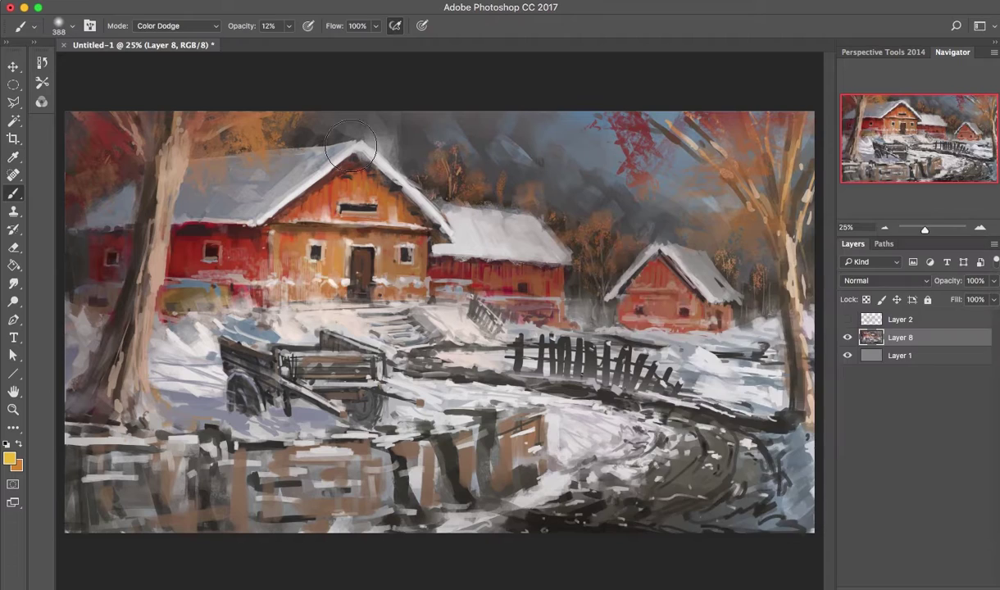
{"action": "left_click_drag", "start_coordinate": [353, 189], "coordinate": [340, 254]}
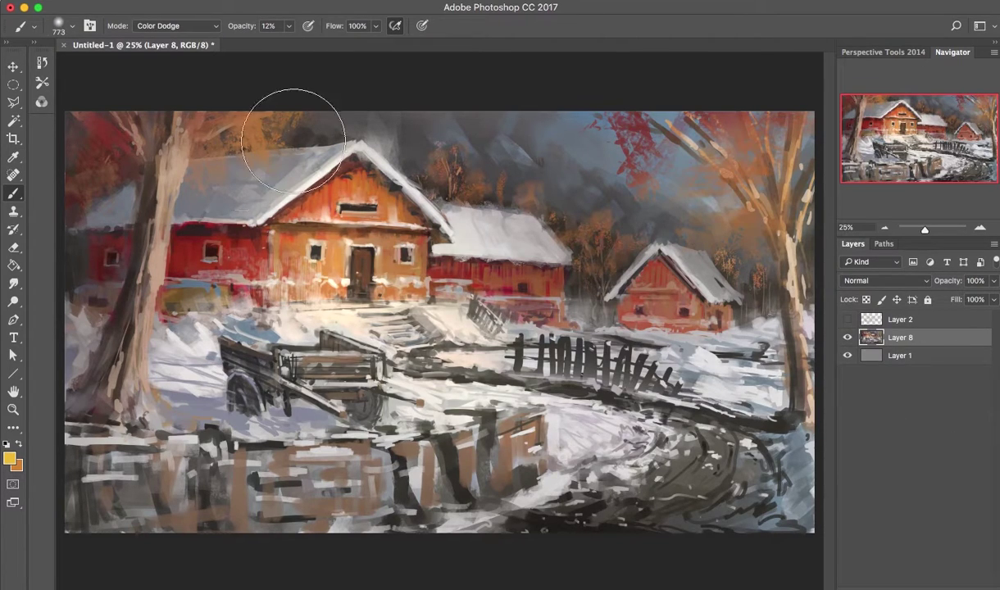
- On new Layer 9, reset the brush to Normal blending and choose a cream colour
{"action": "key", "text": "ctrl+shift+alt+n"}
{"action": "right_click", "coordinate": [404, 289]}
{"action": "scroll", "coordinate": [393, 221], "scroll_direction": "up", "scroll_amount": 2}
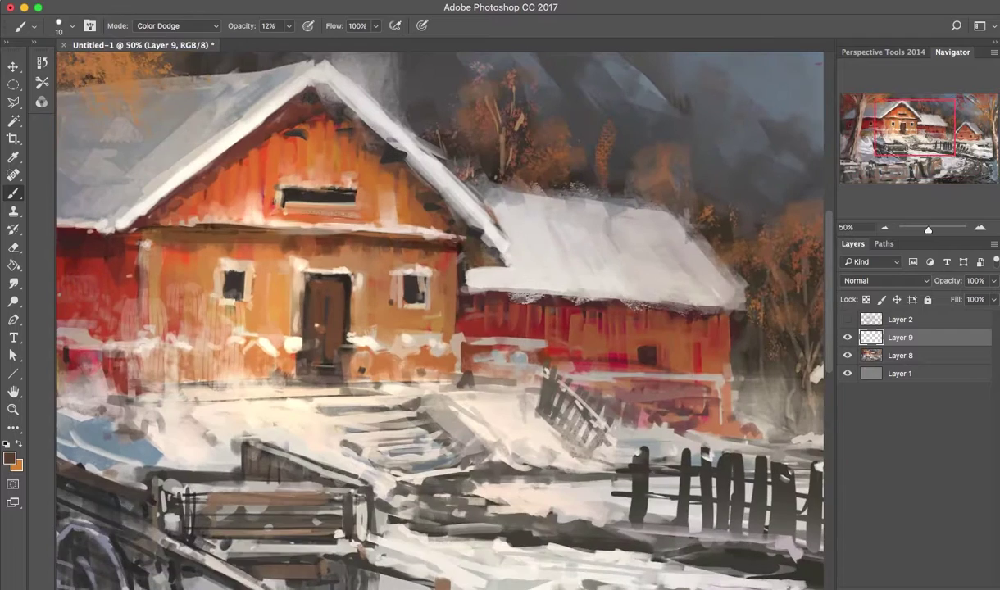
{"action": "left_click", "coordinate": [176, 25]}
{"action": "left_click", "coordinate": [155, 7]}
{"action": "key", "text": "i"}
{"action": "key", "text": "Return"}
{"action": "key", "text": "b"}
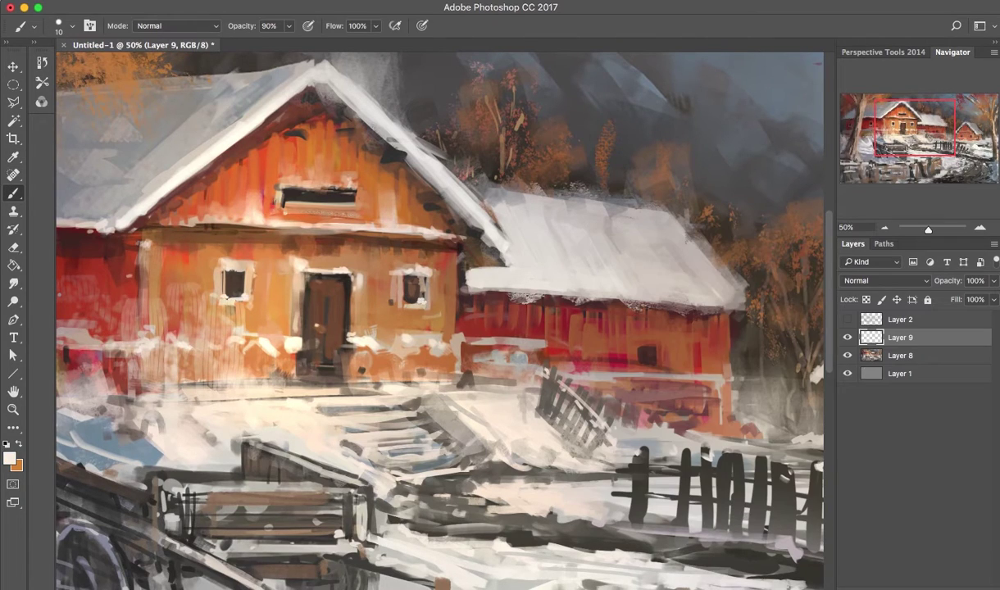
- Paint full-opacity orange strokes on the barn gable, beside the door and across the front
{"action": "key", "text": "0"}
{"action": "scroll", "coordinate": [439, 311], "scroll_direction": "left", "scroll_amount": 3}
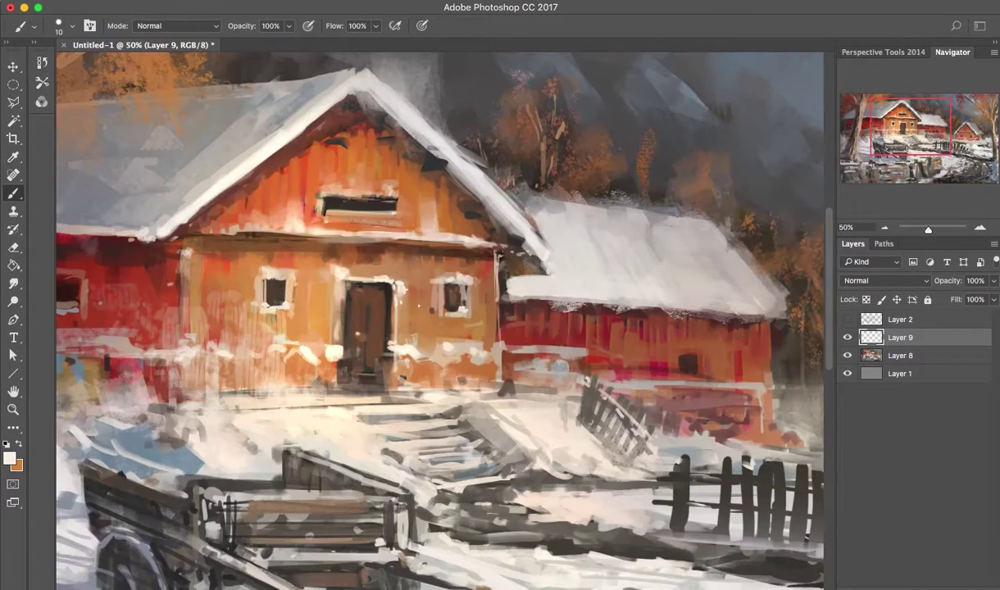
{"action": "key", "text": "i"}
{"action": "key", "text": "Return"}
{"action": "key", "text": "b"}
{"action": "key", "text": "bracketright"}
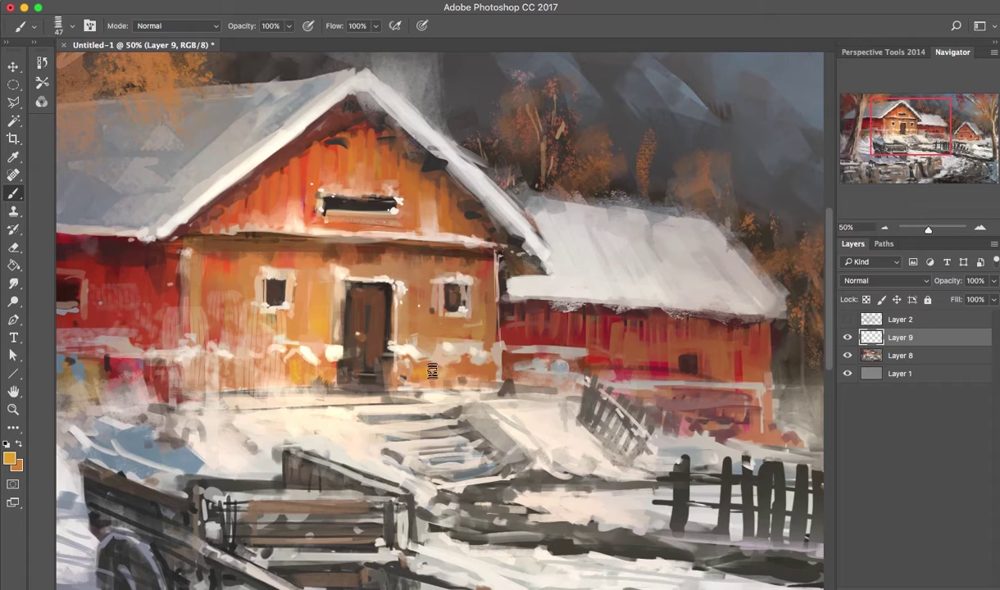
{"action": "left_click_drag", "start_coordinate": [328, 131], "coordinate": [278, 188]}
{"action": "left_click_drag", "start_coordinate": [397, 283], "coordinate": [401, 323]}
{"action": "left_click_drag", "start_coordinate": [164, 229], "coordinate": [234, 233]}
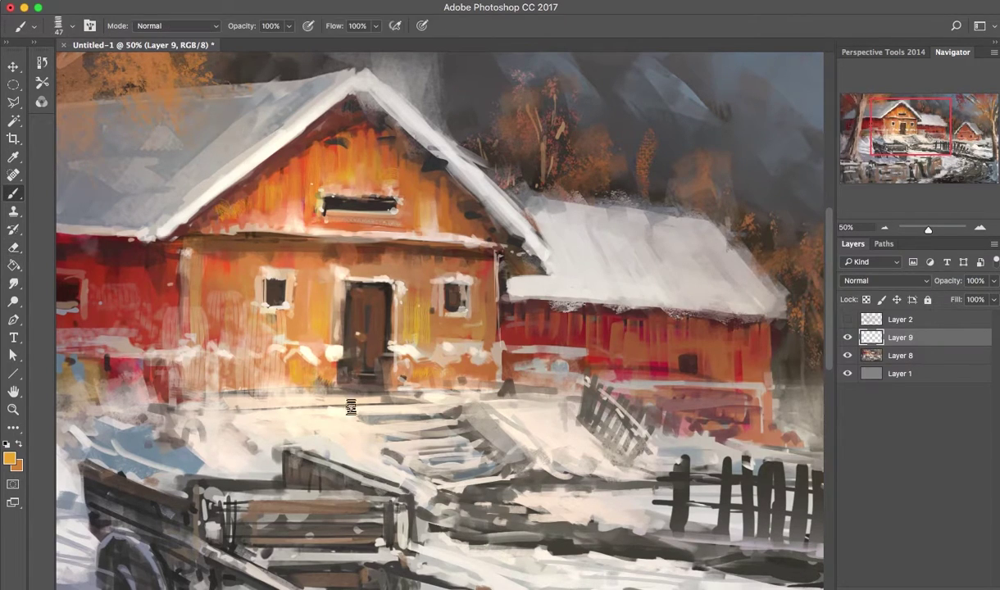
- Sample peach, orange and snow colours and lighten the barn gable around its window
{"action": "key", "text": "ctrl+minus"}
{"action": "left_click", "coordinate": [266, 210], "text": "alt"}
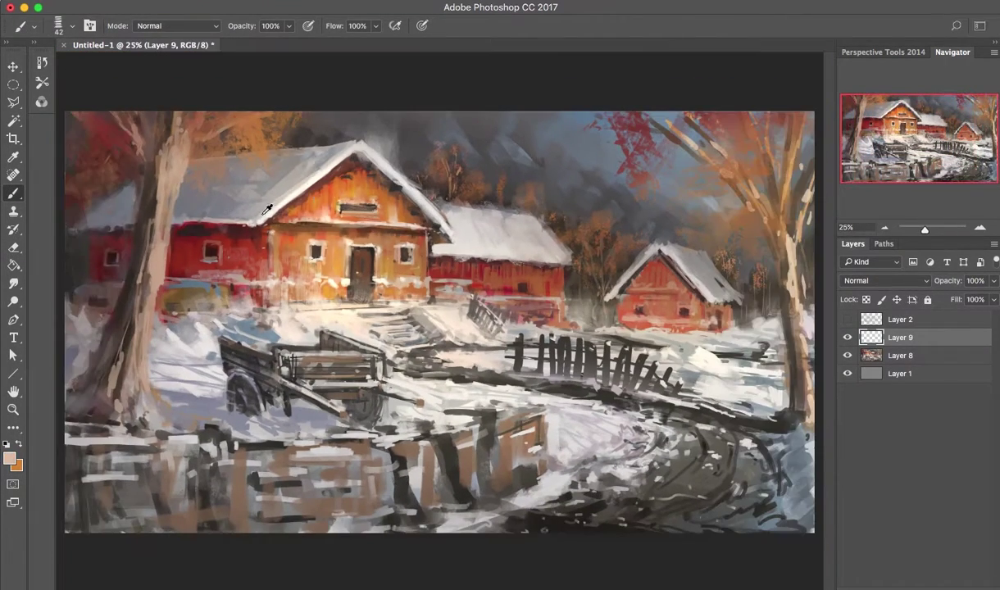
{"action": "left_click", "coordinate": [396, 209], "text": "alt"}
{"action": "key", "text": "ctrl+minus"}
{"action": "key", "text": "ctrl+plus"}
{"action": "key", "text": "bracketright"}
{"action": "key", "text": "bracketright"}
{"action": "key", "text": "bracketright"}
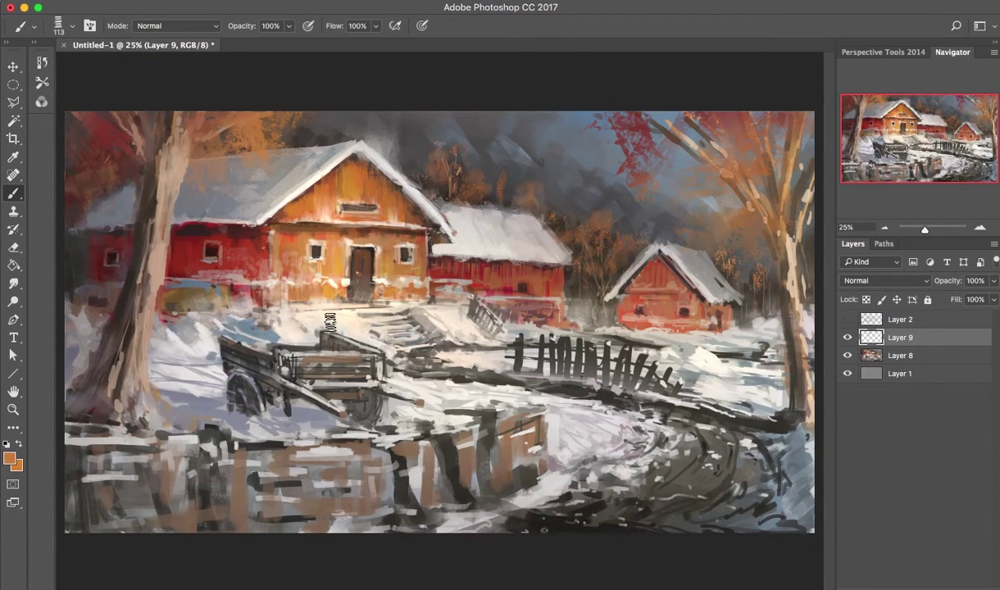
{"action": "left_click", "coordinate": [351, 326], "text": "alt"}
{"action": "left_click_drag", "start_coordinate": [359, 180], "coordinate": [354, 190]}
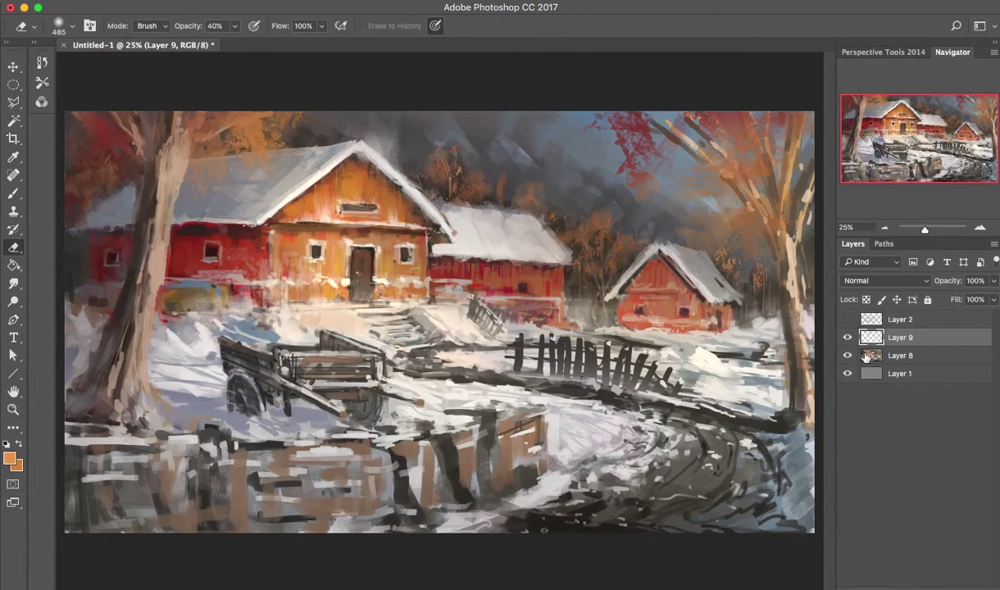
- Add a Curves adjustment layer bent upward to brighten the painting
{"action": "left_click", "coordinate": [901, 578]}
{"action": "left_click", "coordinate": [868, 391]}
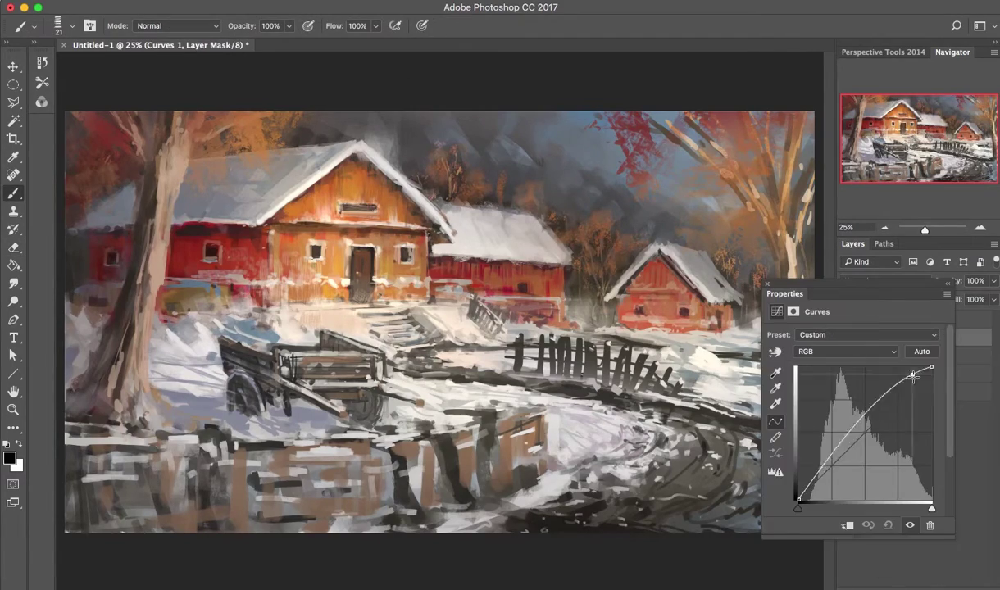
{"action": "left_click_drag", "start_coordinate": [864, 430], "coordinate": [873, 420]}
- On new Layer 10, erase paint around the barns and sky, then set a soft white brush
{"action": "key", "text": "ctrl+shift+alt+n"}
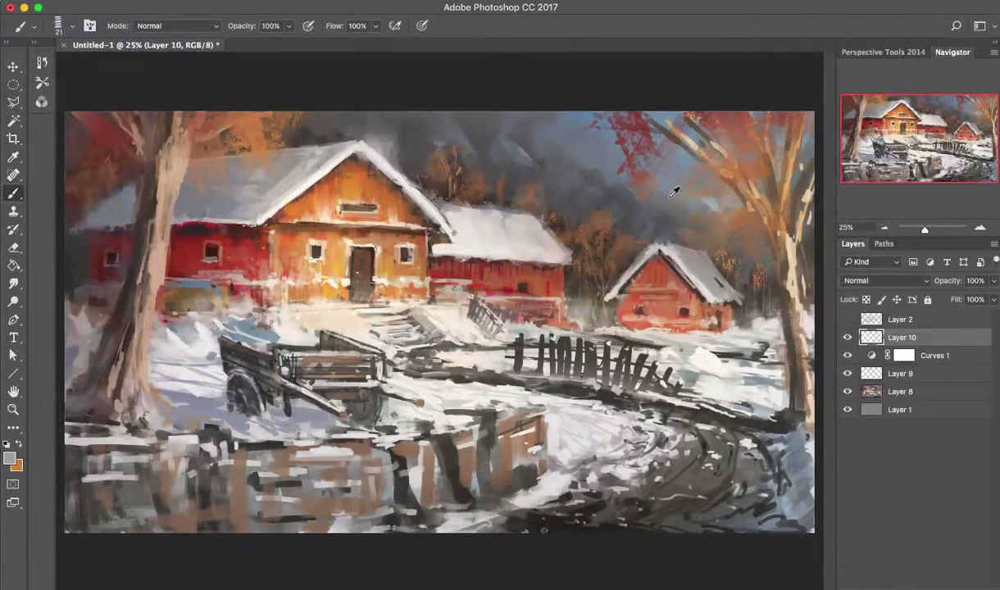
{"action": "key", "text": "e"}
{"action": "key", "text": "9"}
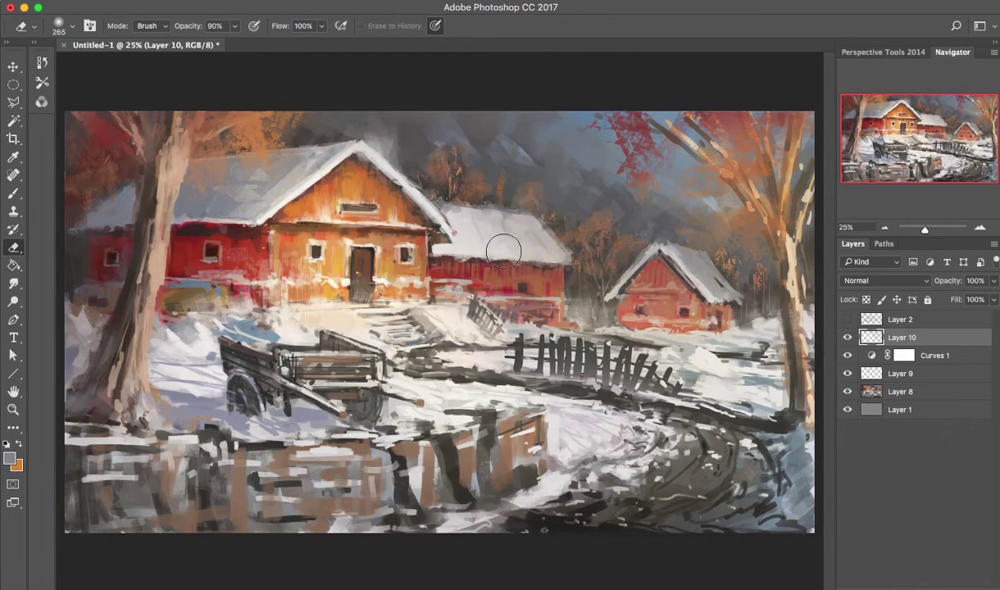
{"action": "left_click_drag", "start_coordinate": [502, 241], "coordinate": [524, 168]}
{"action": "key", "text": "b"}
{"action": "key", "text": "1"}
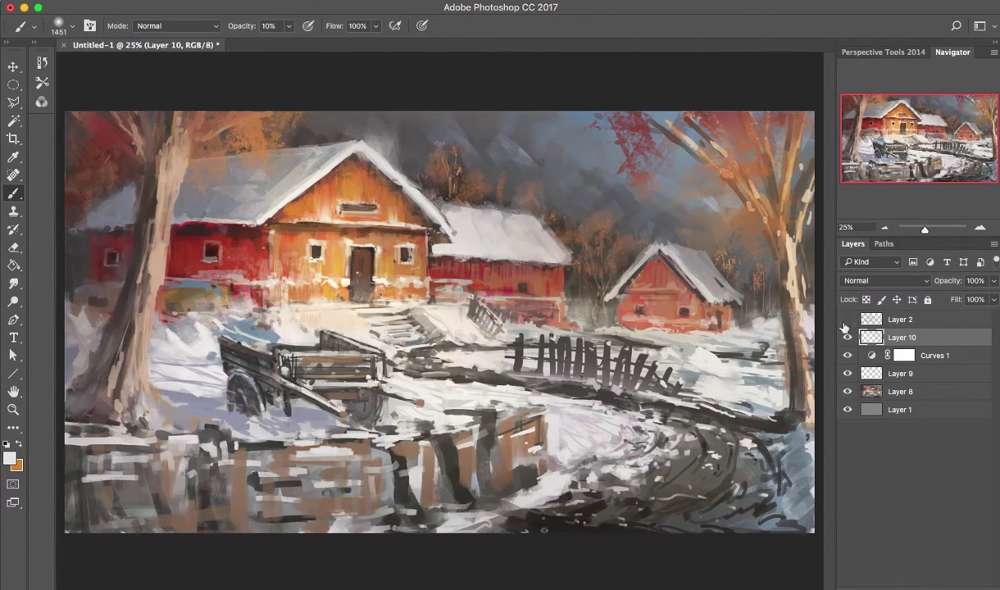
- Create Layer 11 for eraser touches and add a Levels adjustment layer
{"action": "key", "text": "ctrl+shift+alt+n"}
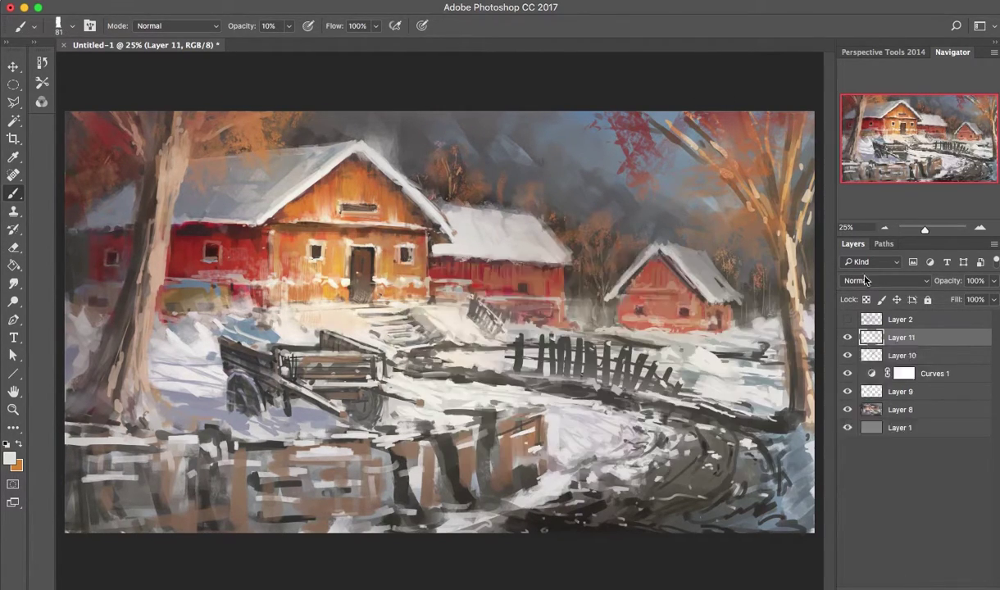
{"action": "key", "text": "e"}
{"action": "left_click", "coordinate": [847, 337]}
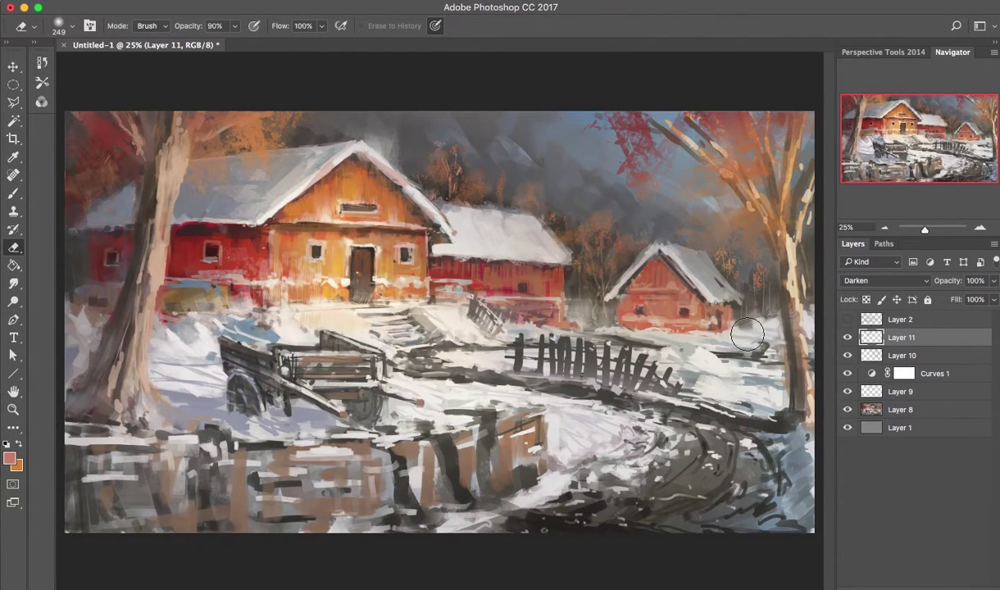
{"action": "left_click", "coordinate": [918, 578]}
{"action": "left_click", "coordinate": [901, 389]}
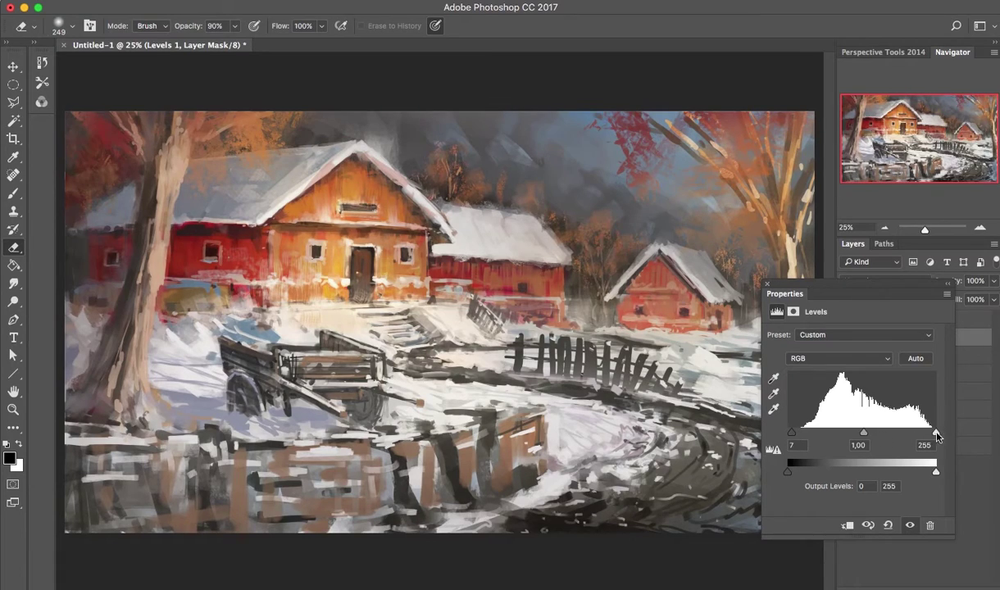
- Pull in the Levels white point, darken the midtones slightly, and add Color Balance
{"action": "left_click_drag", "start_coordinate": [935, 432], "coordinate": [932, 432]}
{"action": "left_click_drag", "start_coordinate": [863, 432], "coordinate": [865, 432]}
{"action": "left_click", "coordinate": [918, 578]}
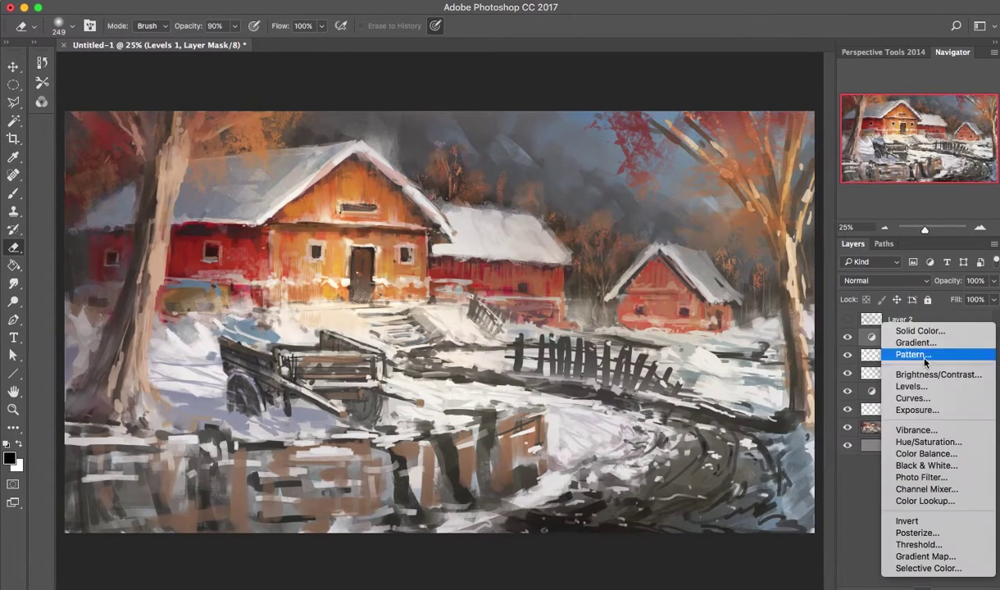
{"action": "left_click", "coordinate": [902, 461]}
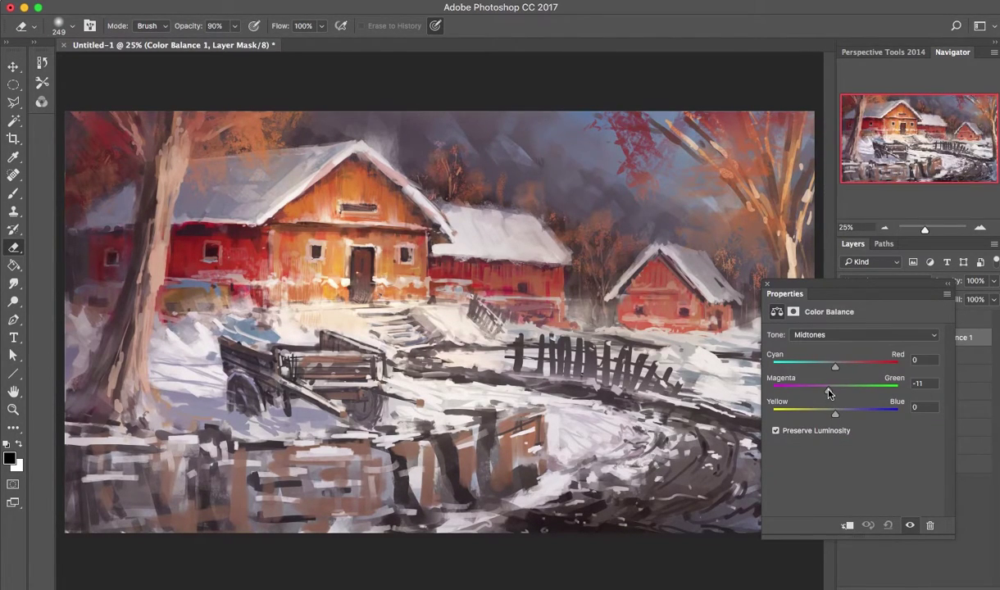
- Shift the Color Balance shadows slightly toward red and the highlights −7 toward yellow
{"action": "left_click", "coordinate": [860, 335]}
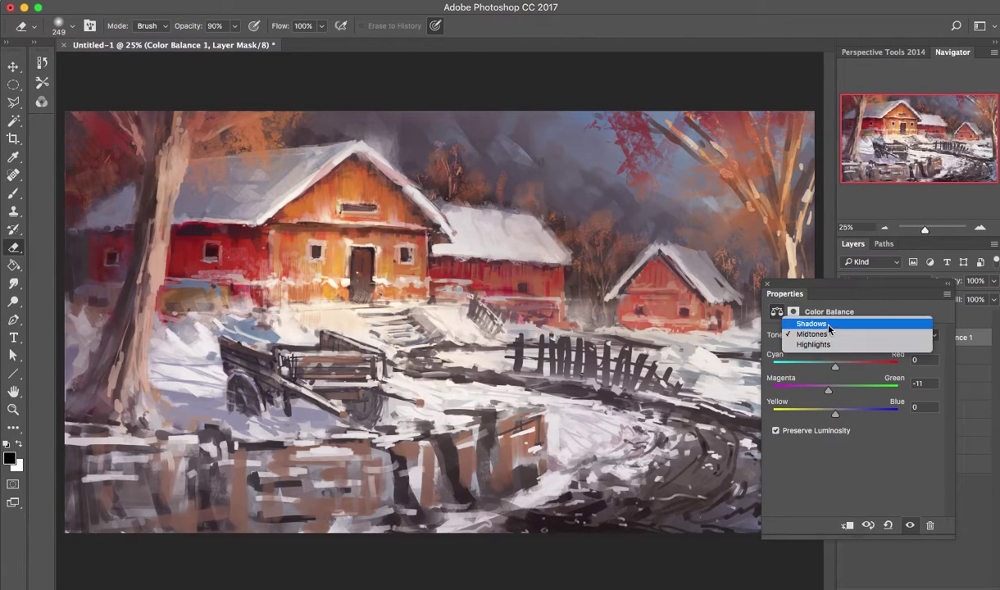
{"action": "left_click", "coordinate": [812, 320]}
{"action": "left_click_drag", "start_coordinate": [835, 367], "coordinate": [828, 366]}
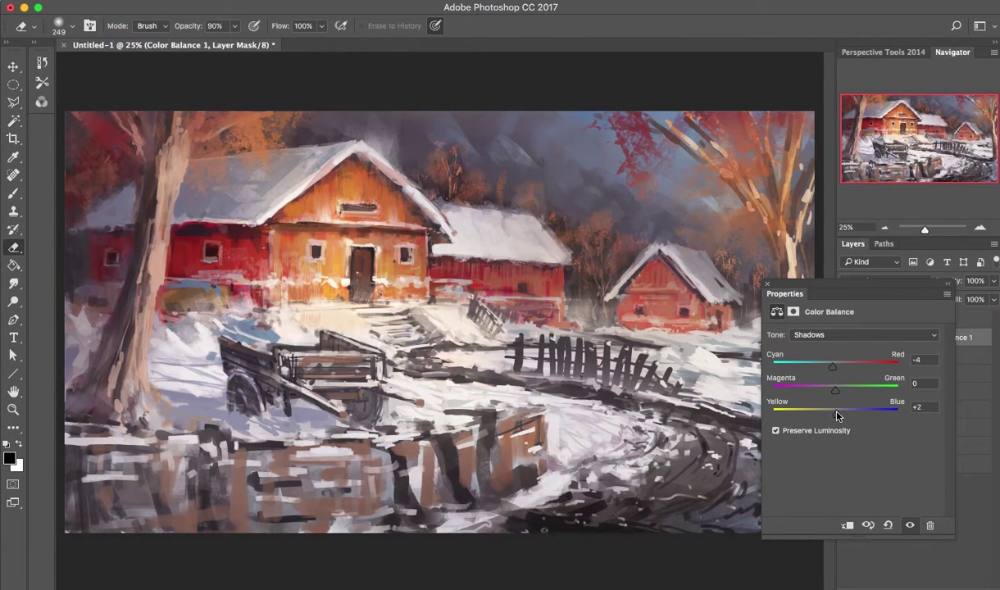
{"action": "left_click", "coordinate": [861, 334]}
{"action": "left_click_drag", "start_coordinate": [835, 413], "coordinate": [829, 413]}
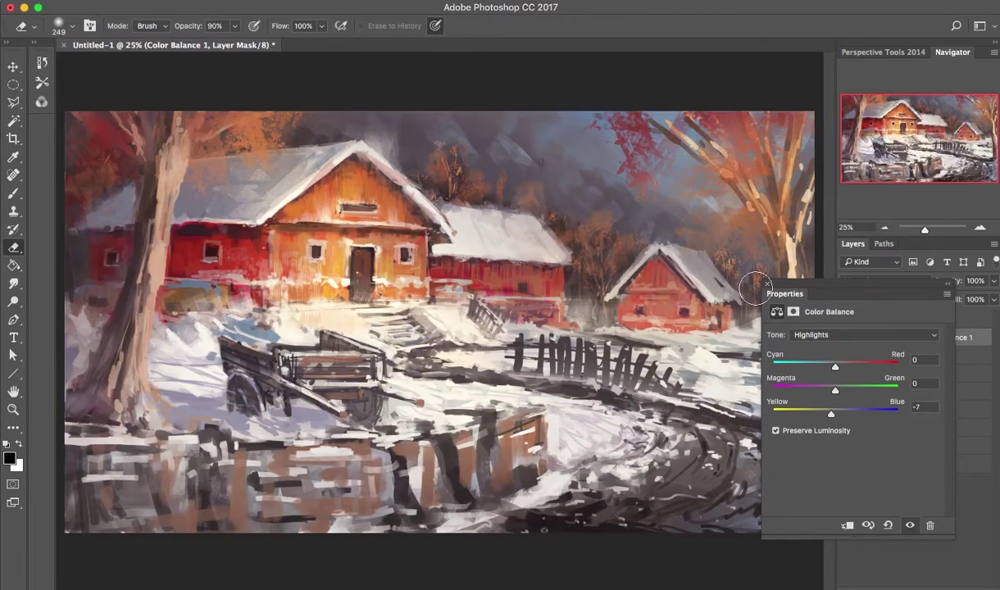
- Lower the Levels 1 adjustment layer's opacity
{"action": "left_click", "coordinate": [897, 327]}
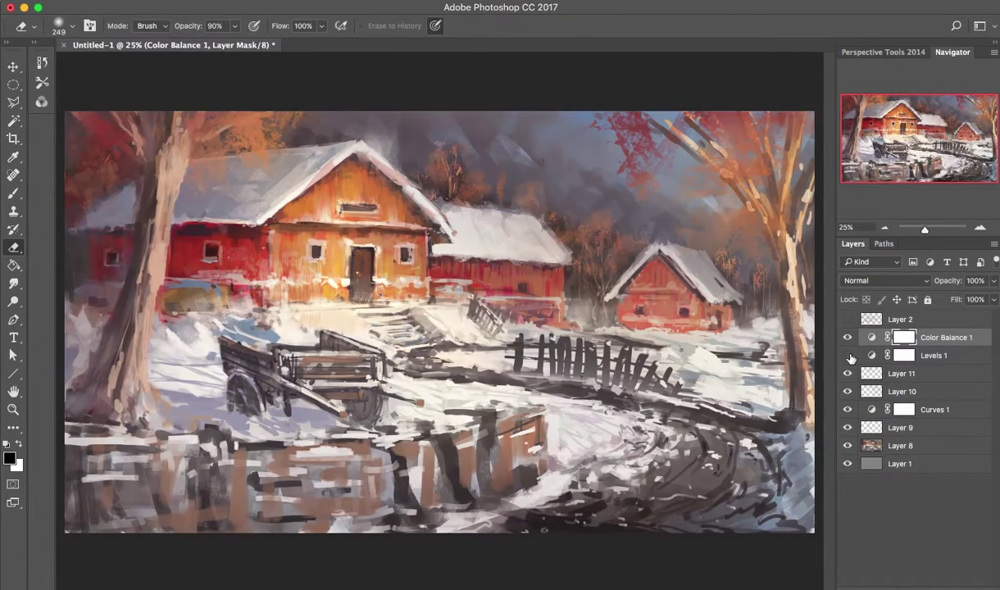
{"action": "left_click", "coordinate": [933, 355]}
{"action": "left_click_drag", "start_coordinate": [993, 280], "coordinate": [963, 300]}
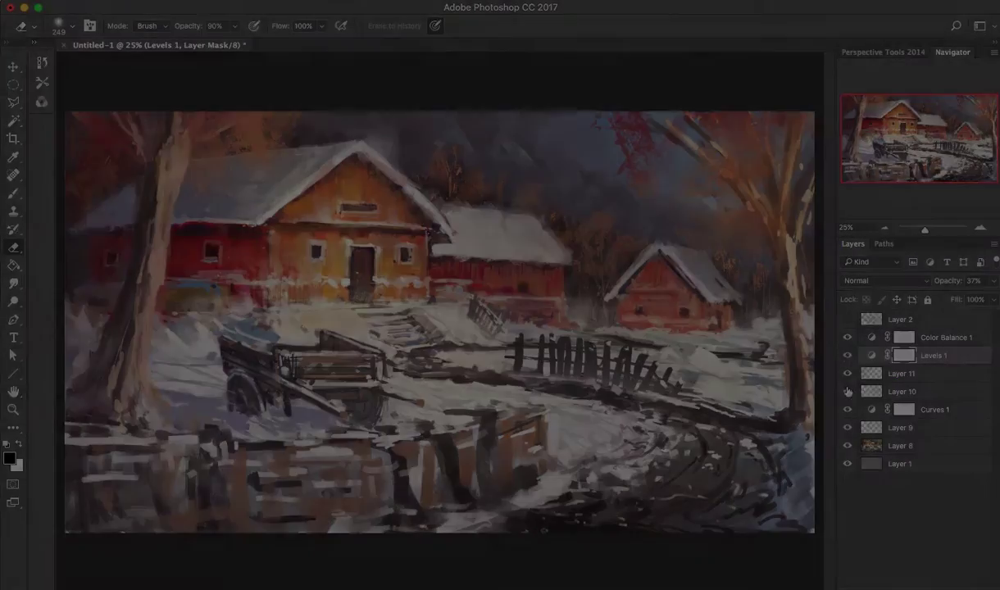